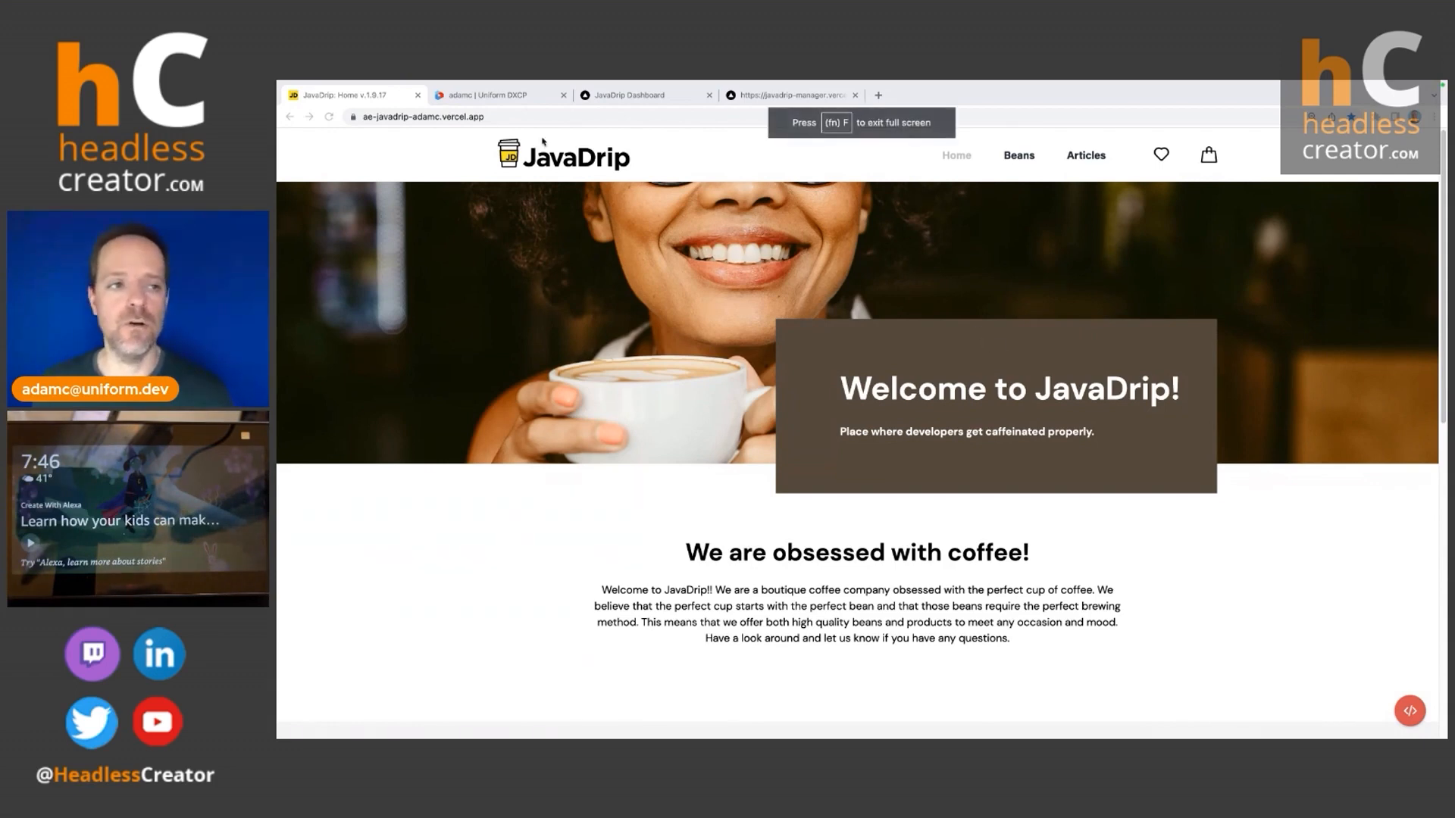
Step: Switch to the Uniform project and open the Canvas compositions of type Alexa Skill Handler
left_click(483, 96)
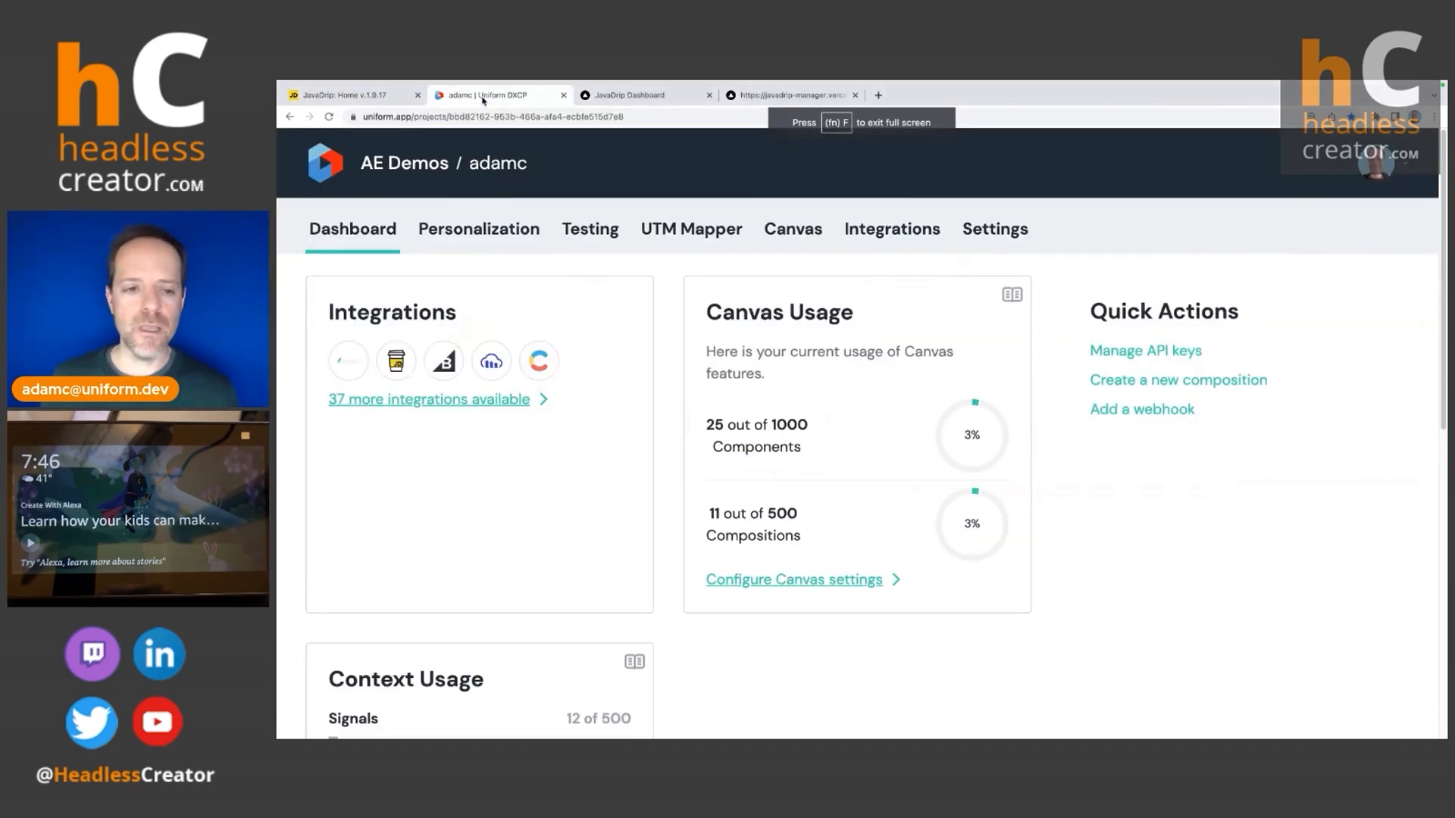
left_click(798, 234)
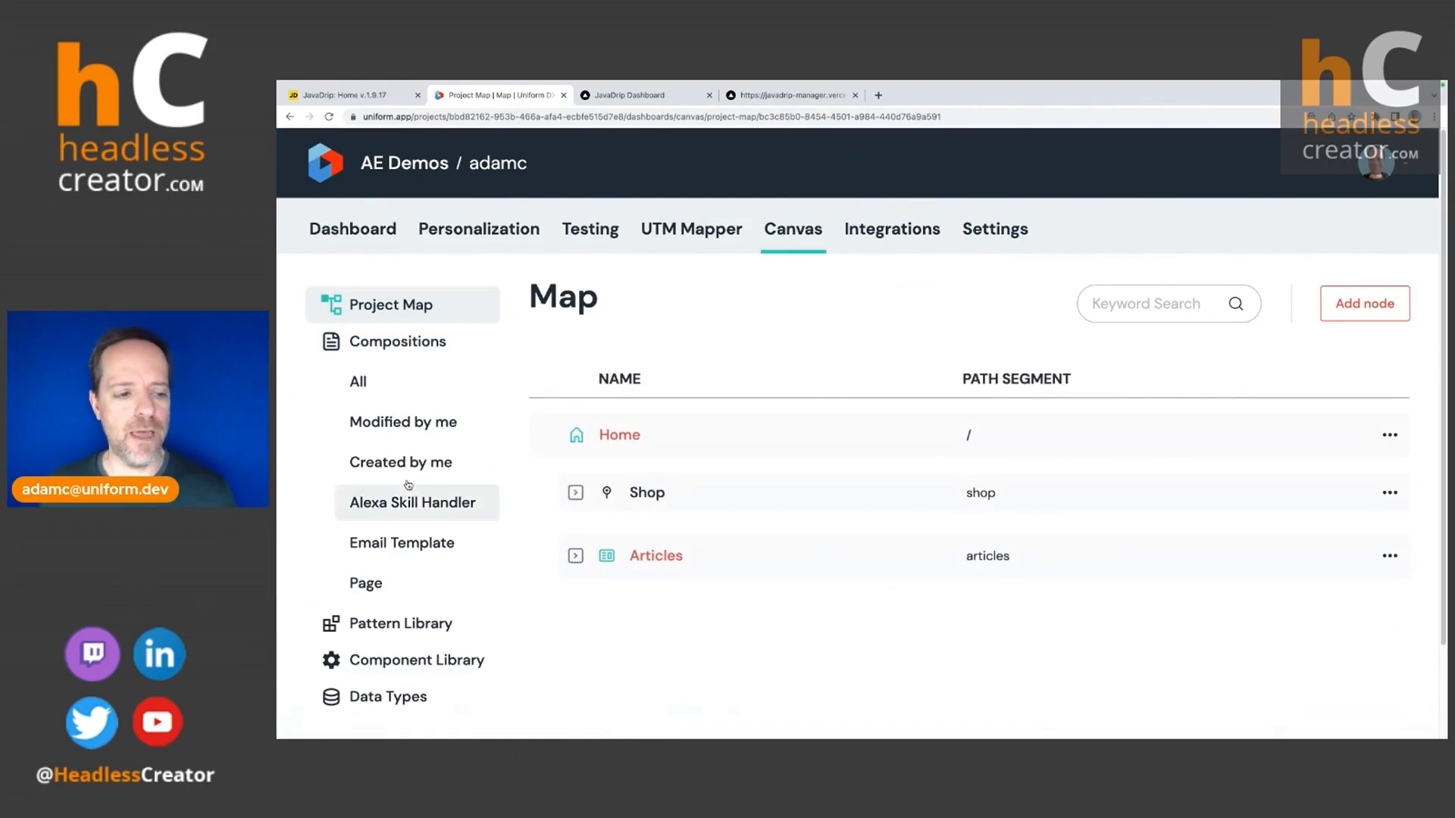
left_click(410, 502)
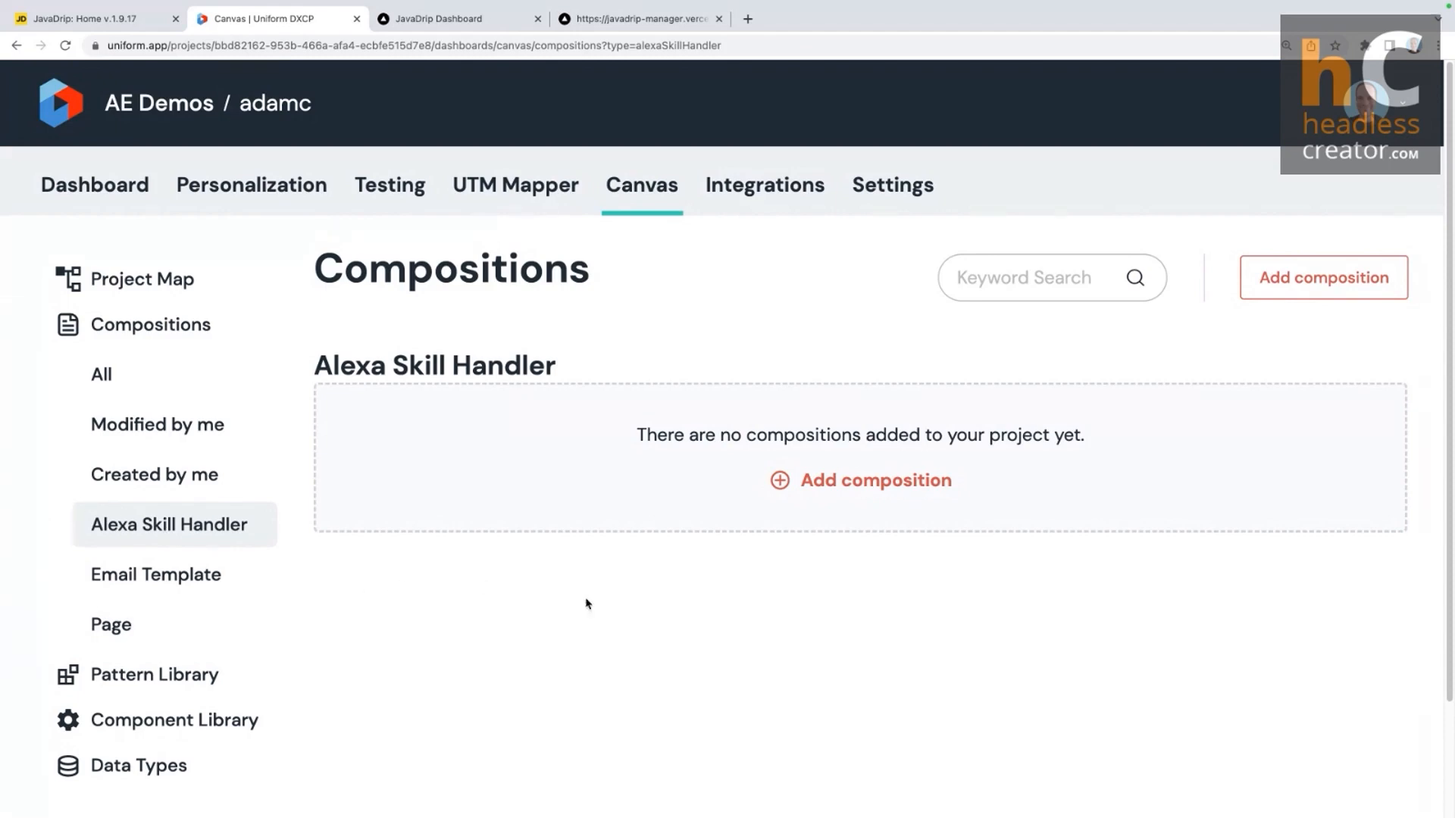
Step: Create a composition of type Alexa Skill Handler named "Launch Request"
left_click(843, 484)
left_click(919, 332)
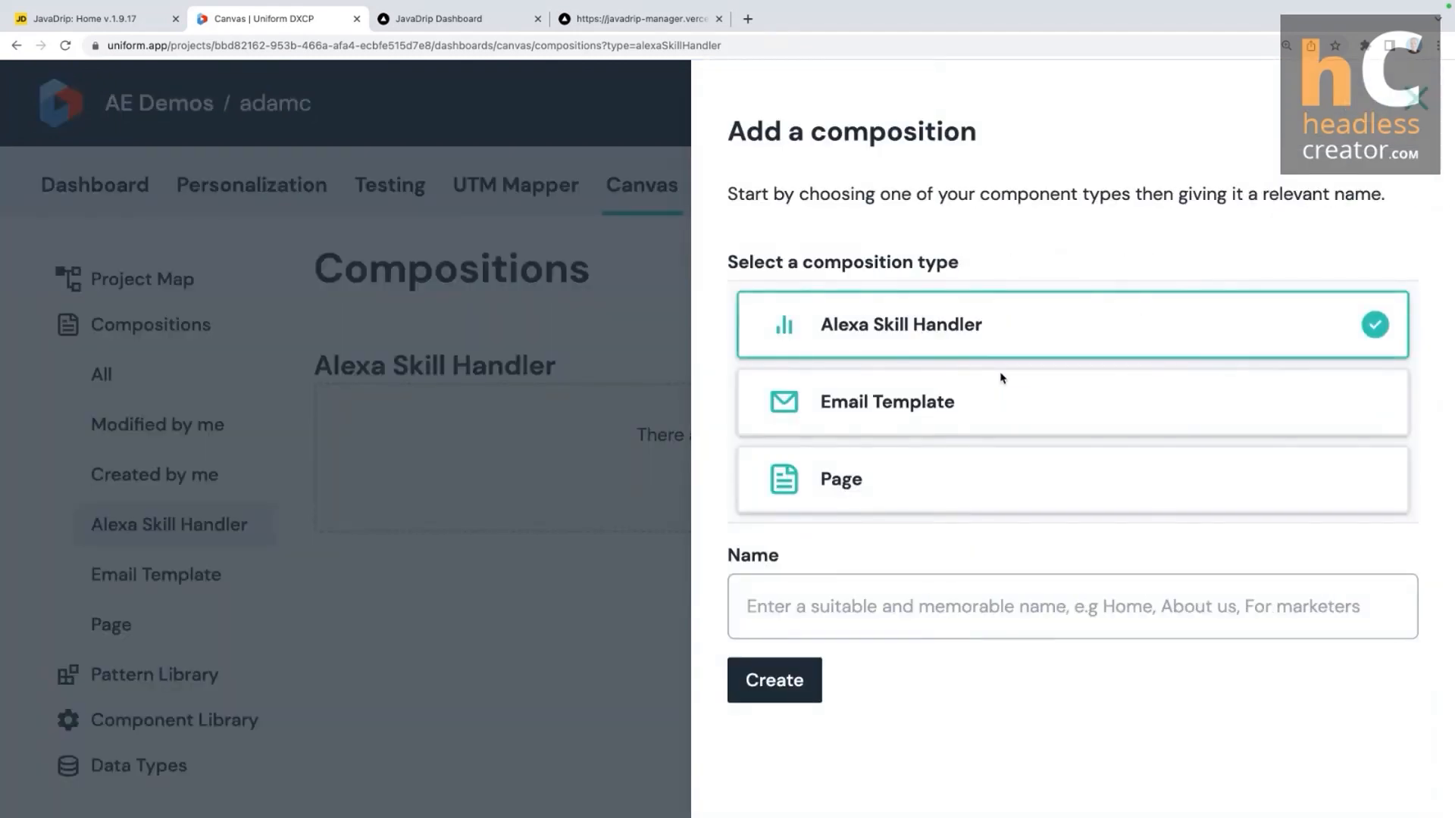
left_click(854, 607)
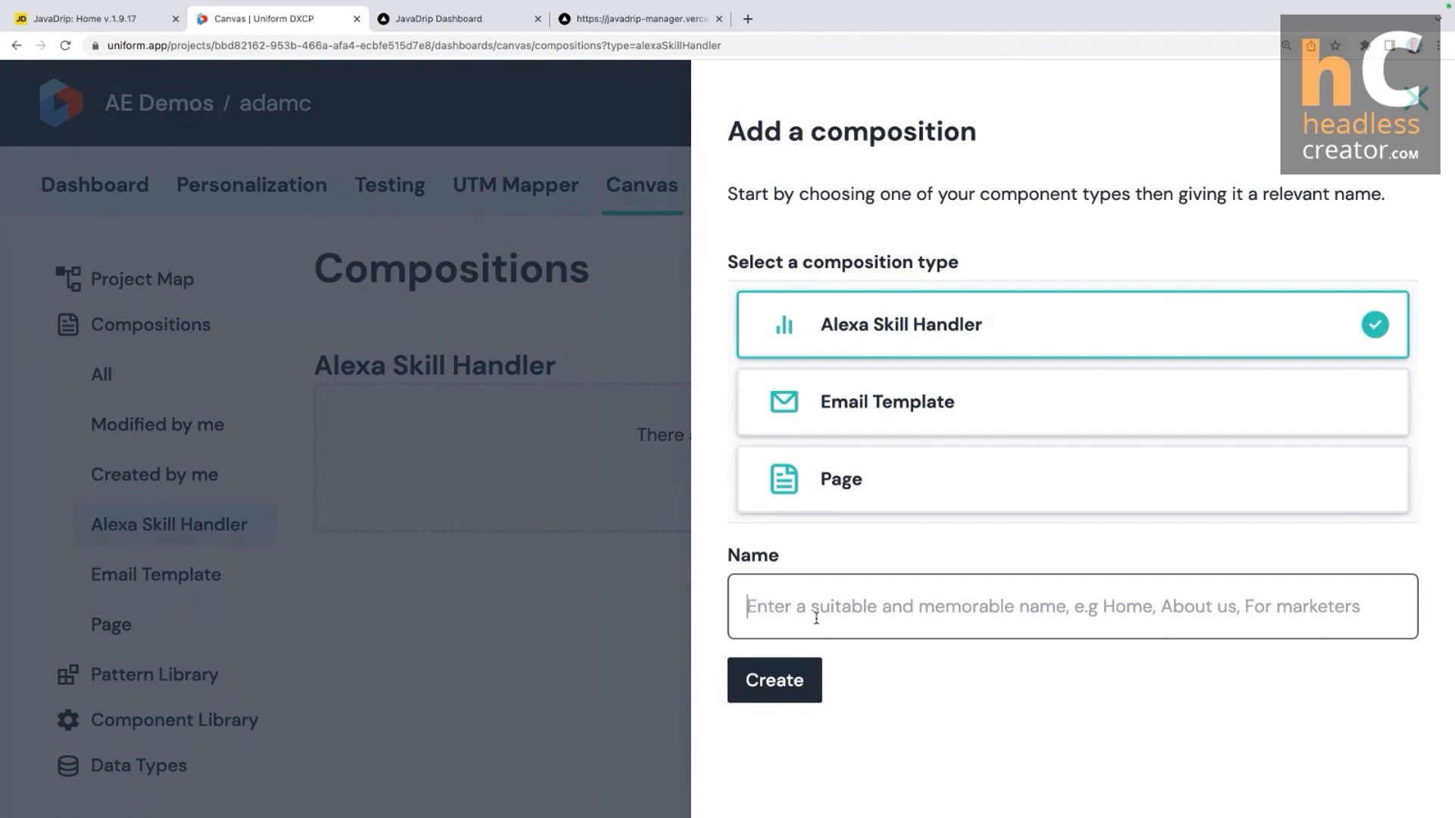
type("La")
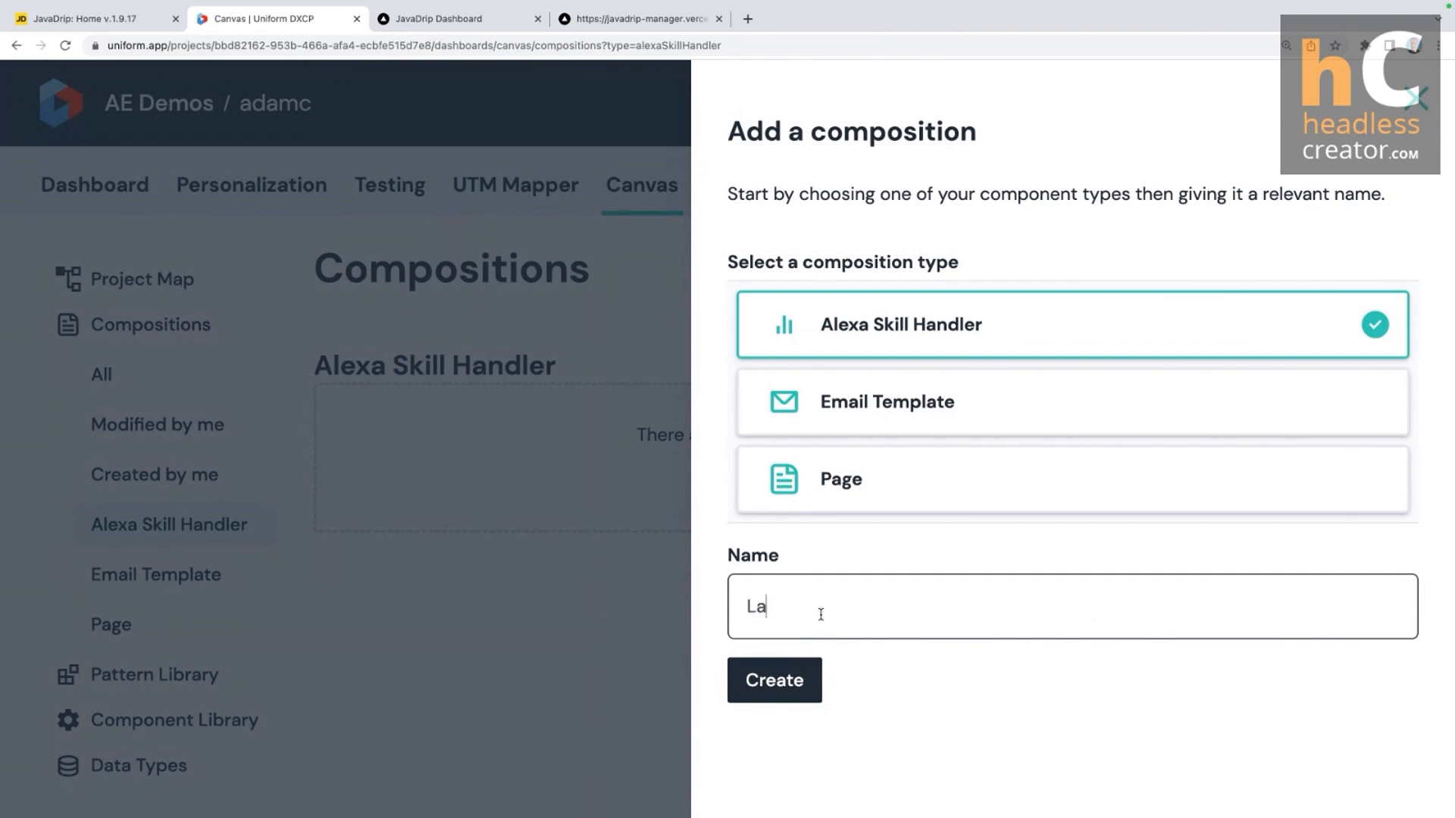
type("unch Request")
left_click(779, 704)
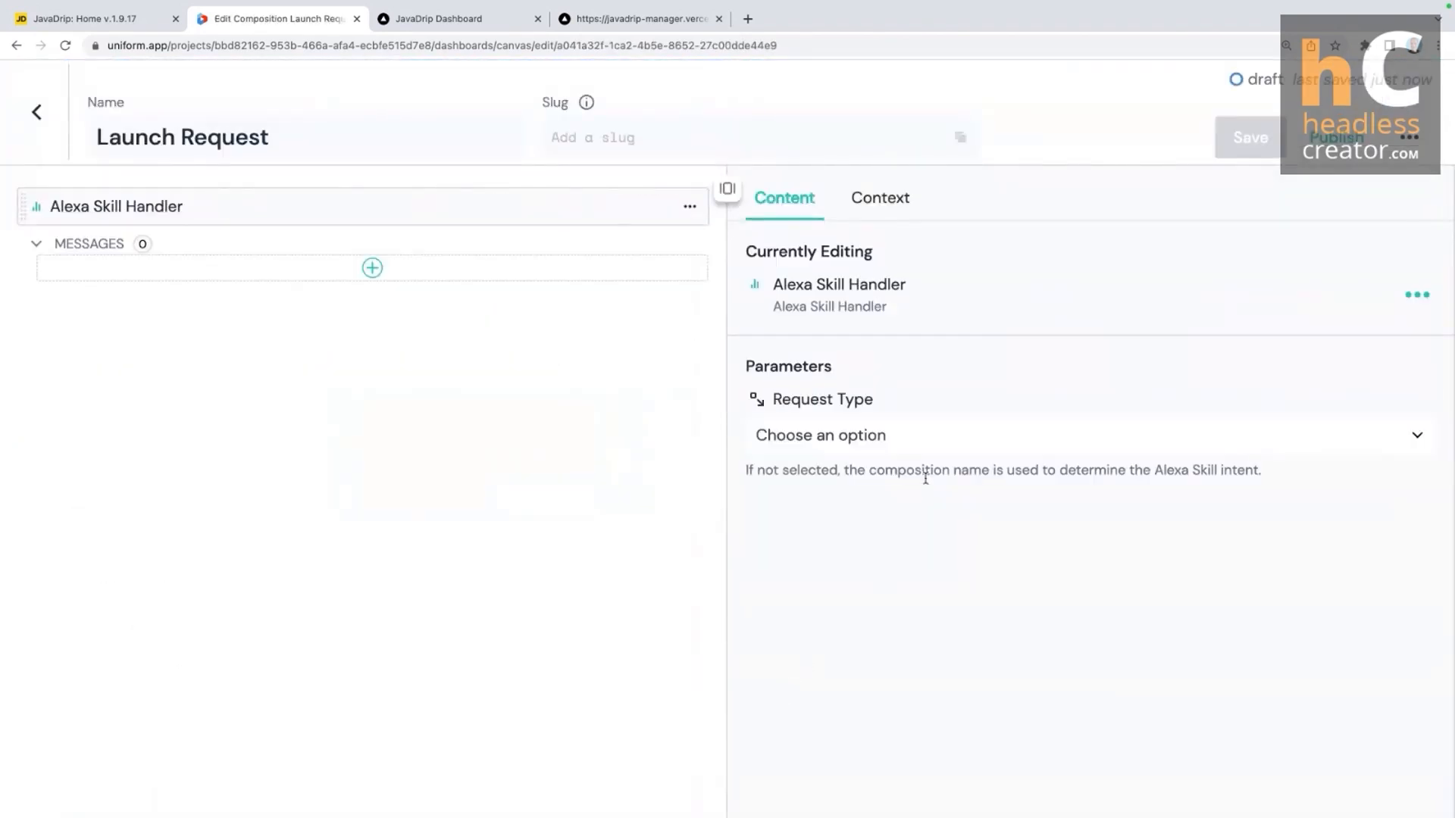
Step: Set the handler's Request Type to Launch and add an Alexa Response component to its messages slot
left_click(894, 445)
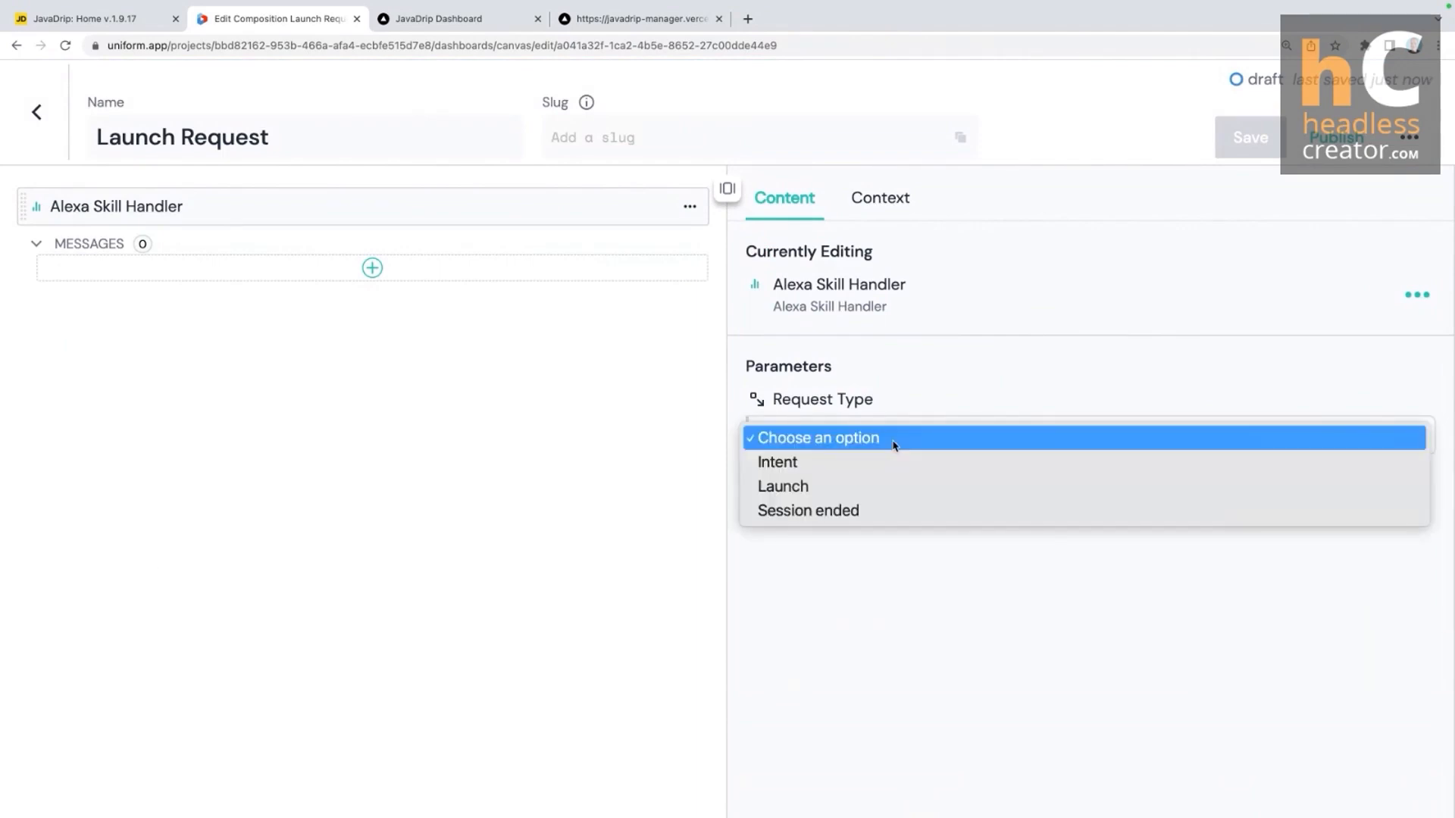
left_click(805, 489)
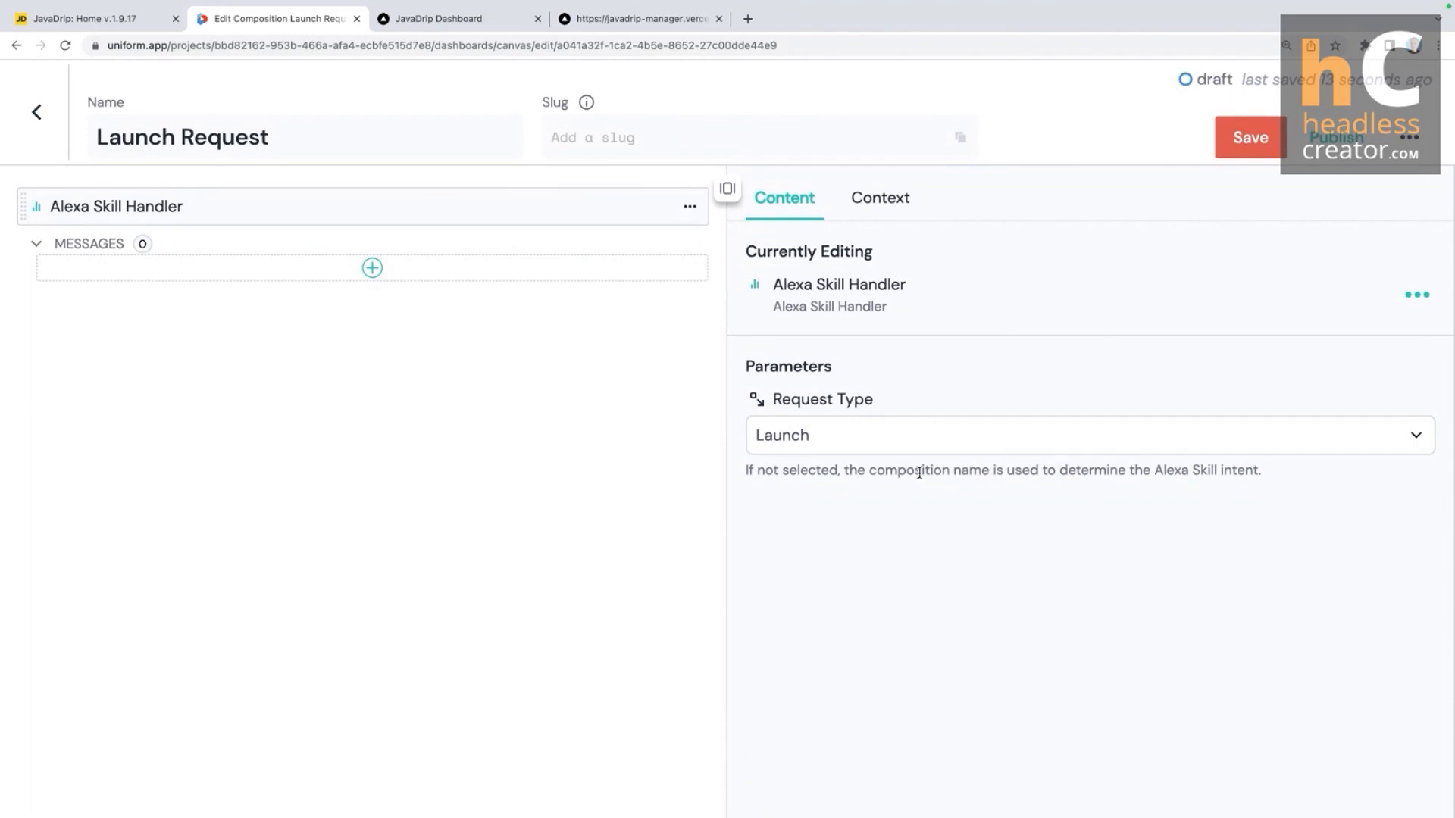
left_click(373, 268)
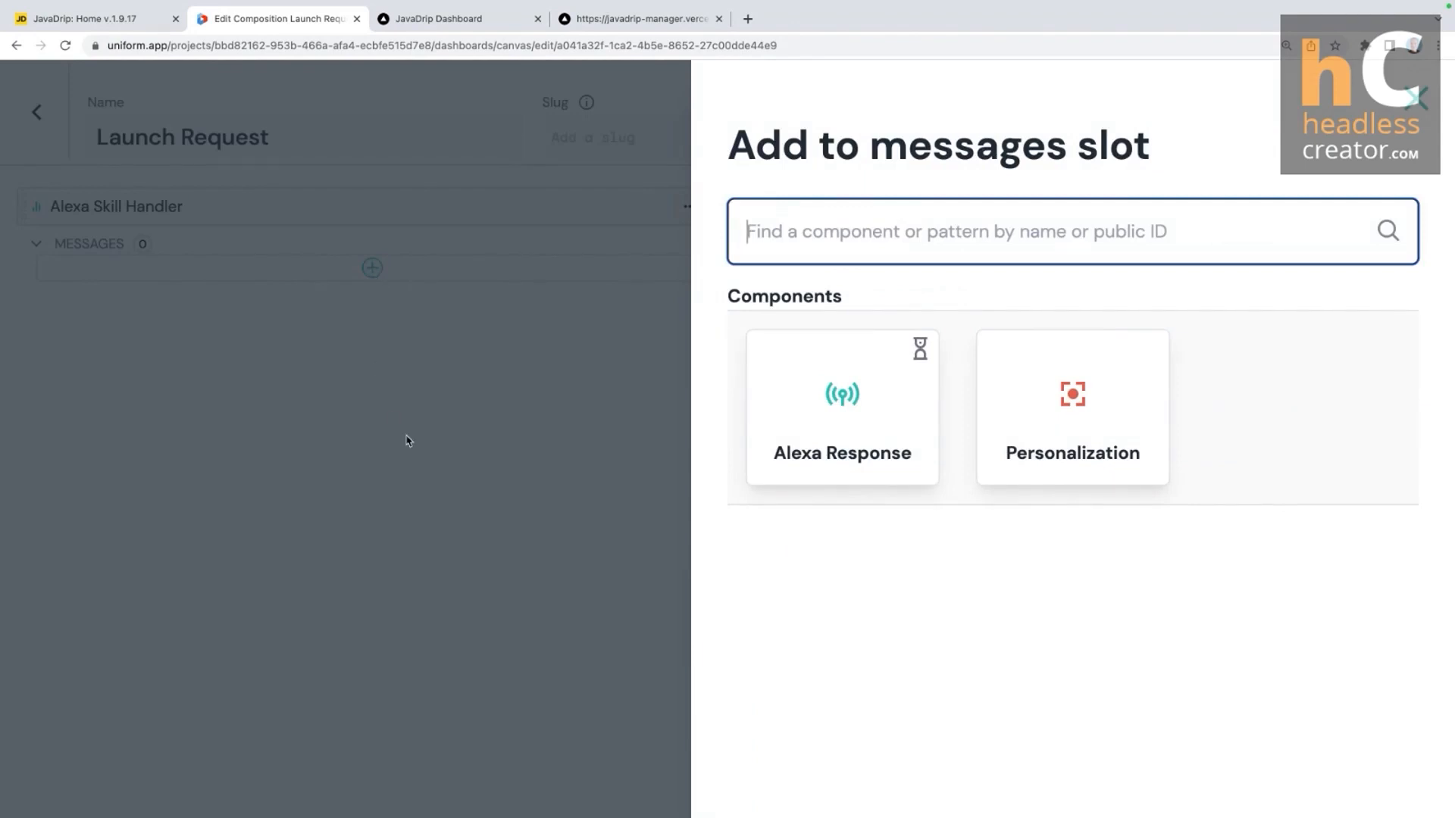
left_click(862, 408)
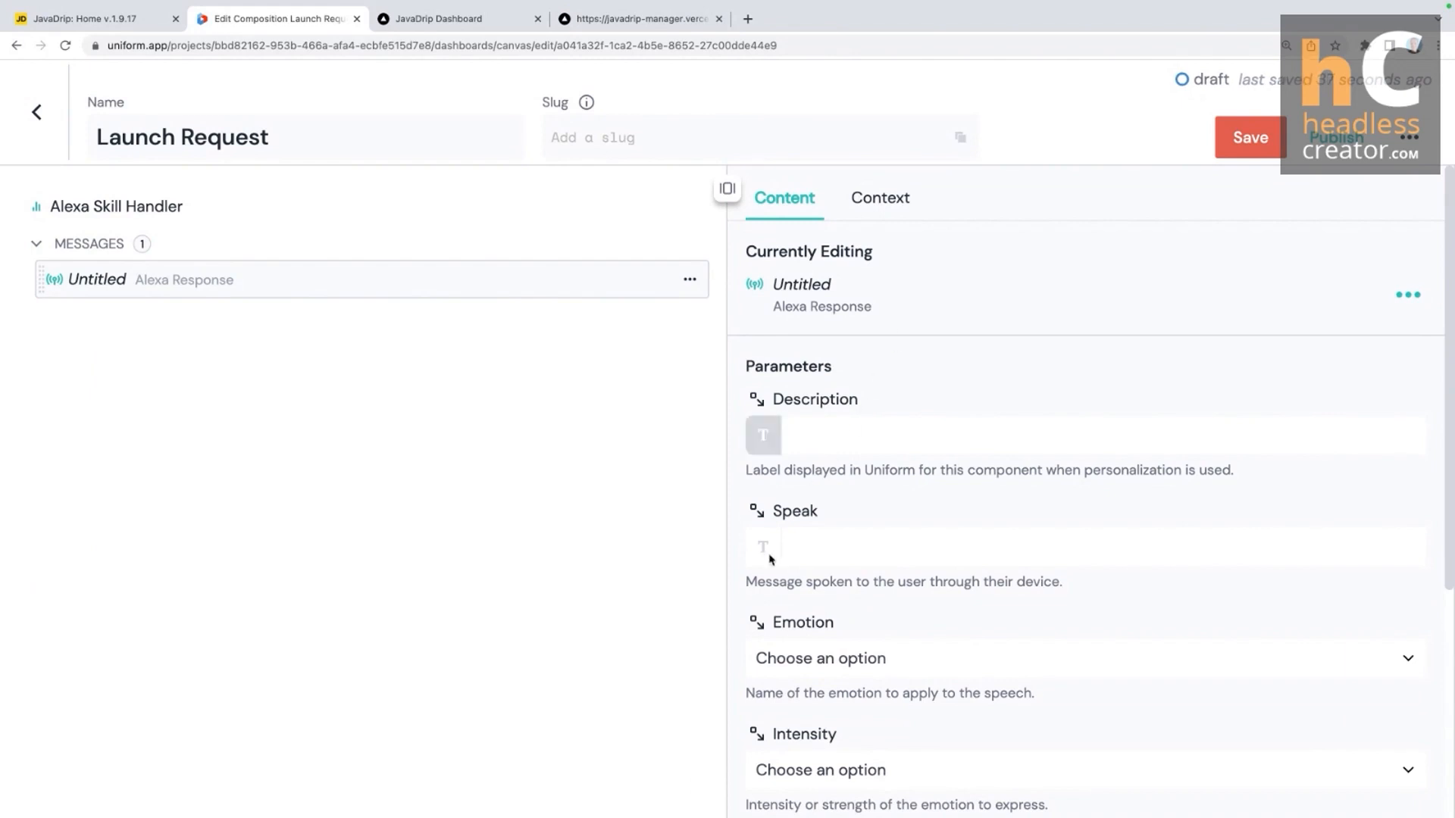
Step: Enter "Welcome back! It's great to see you again. We've got a great promotion on" as the Alexa Response's Speak message
left_click(821, 557)
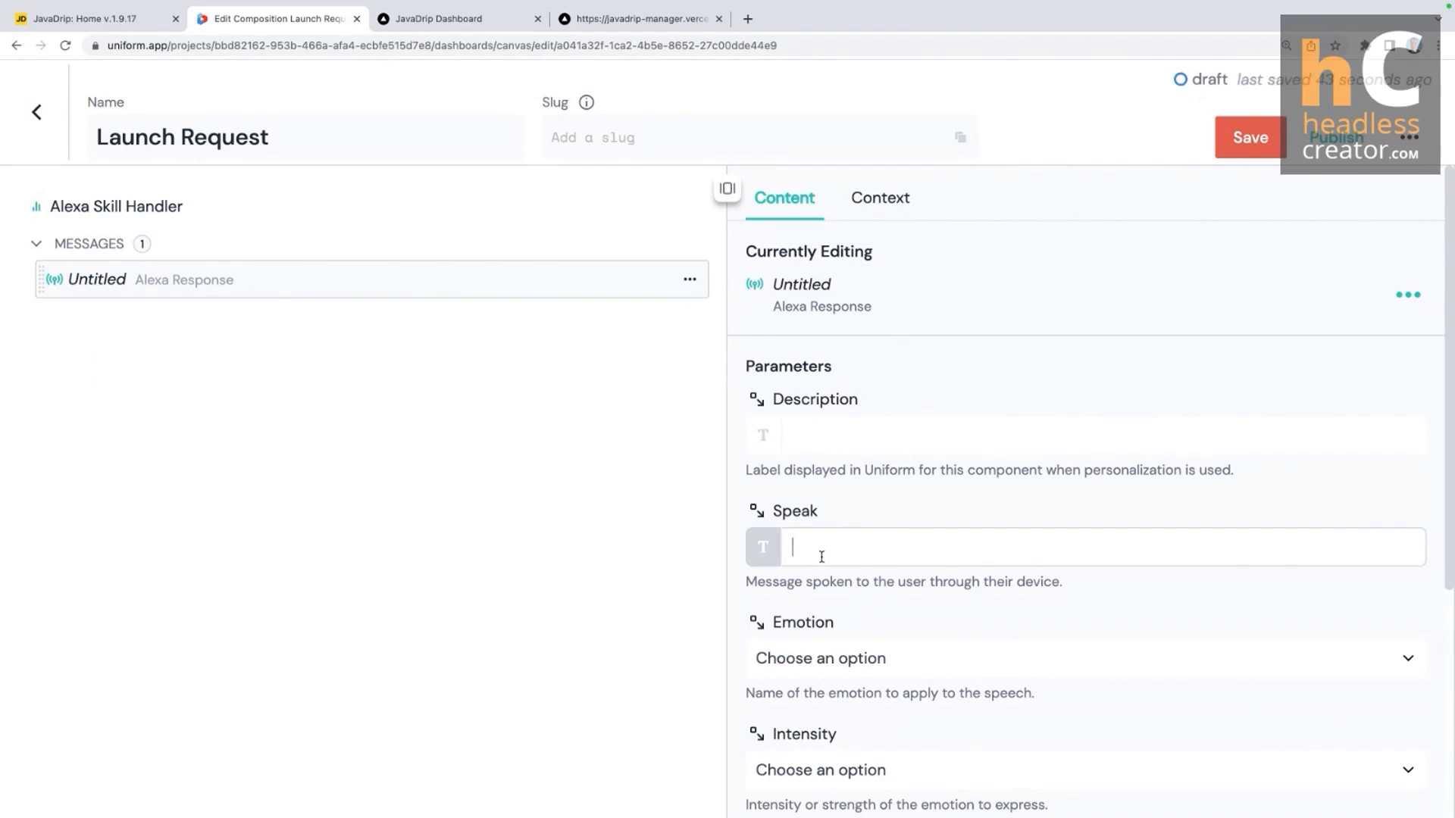
type("Welcome back! It's great t")
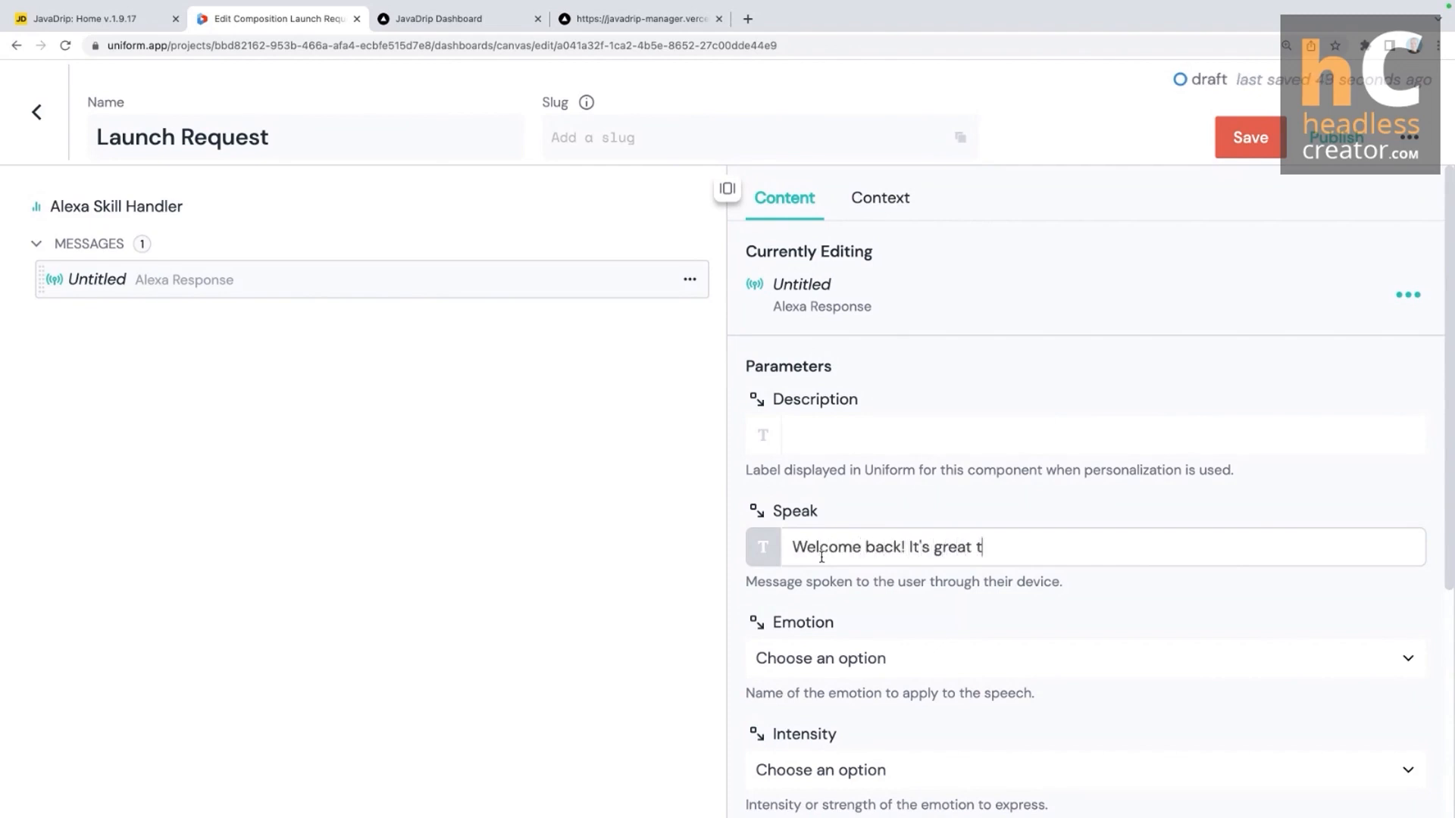
type("o see")
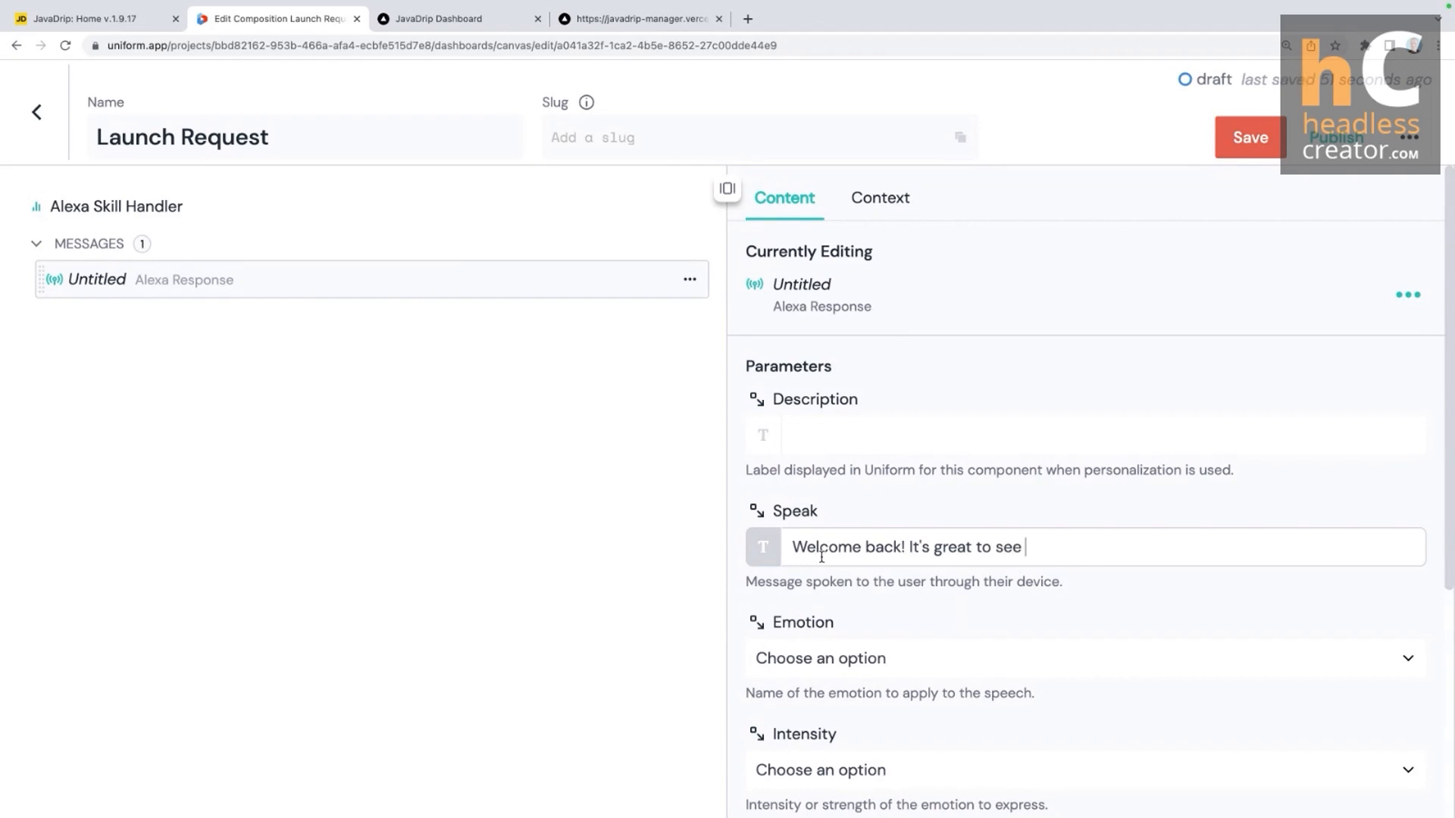
type(" you again. We")
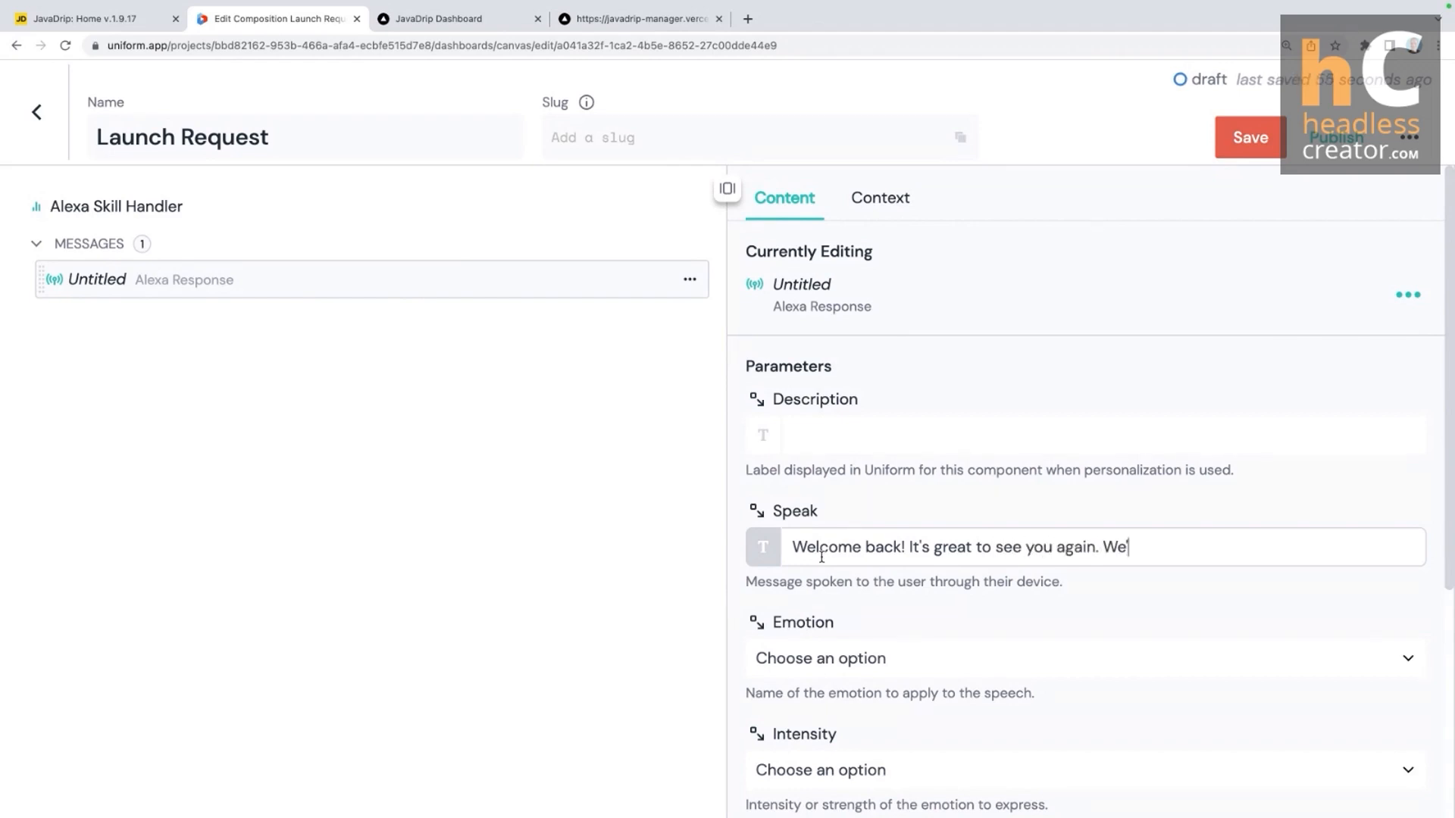
type("'re")
key("BackSpace")
key("BackSpace")
key("BackSpace")
key("BackSpace")
key("BackSpace")
key("BackSpace")
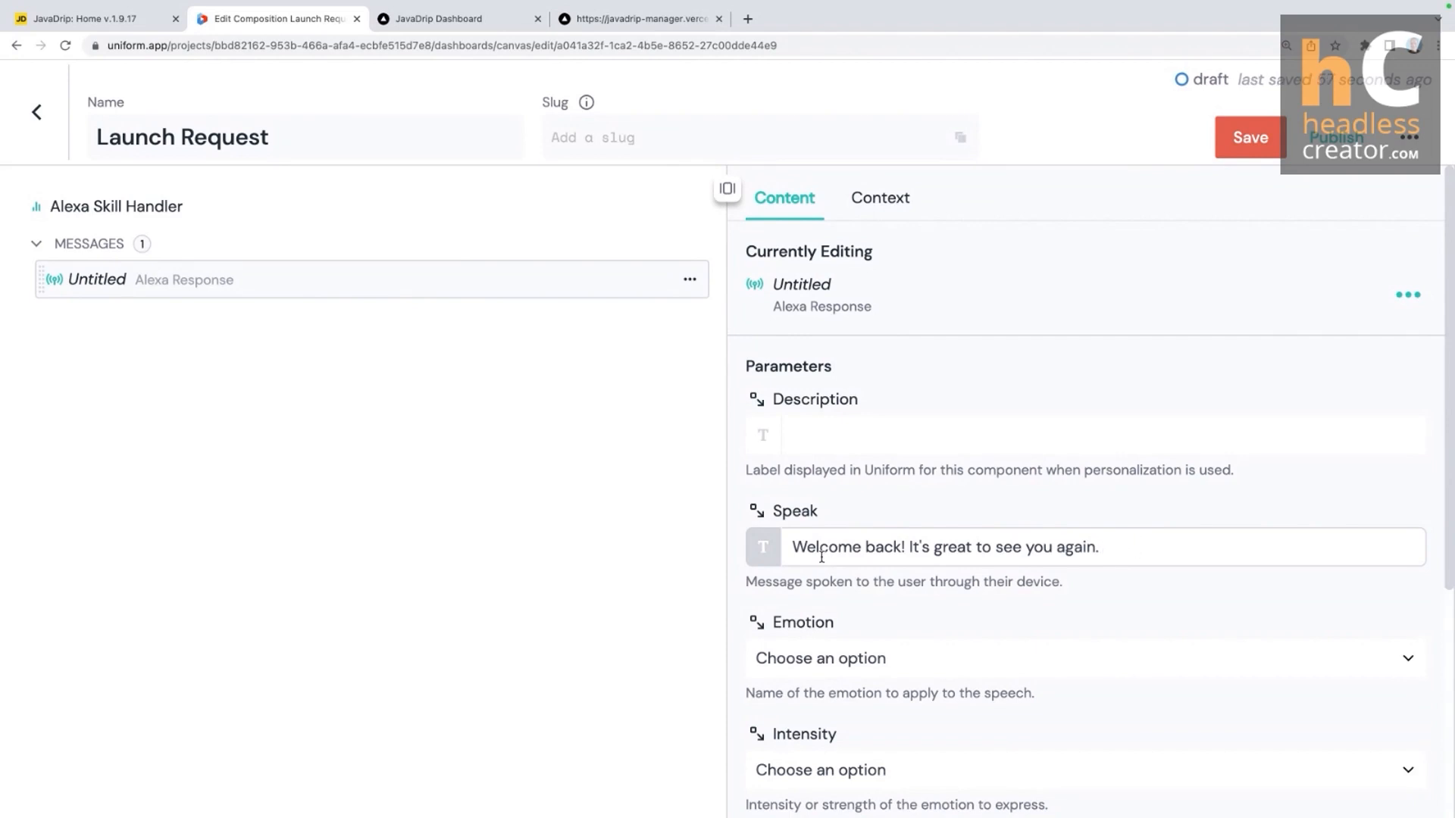
type("We've got a brea")
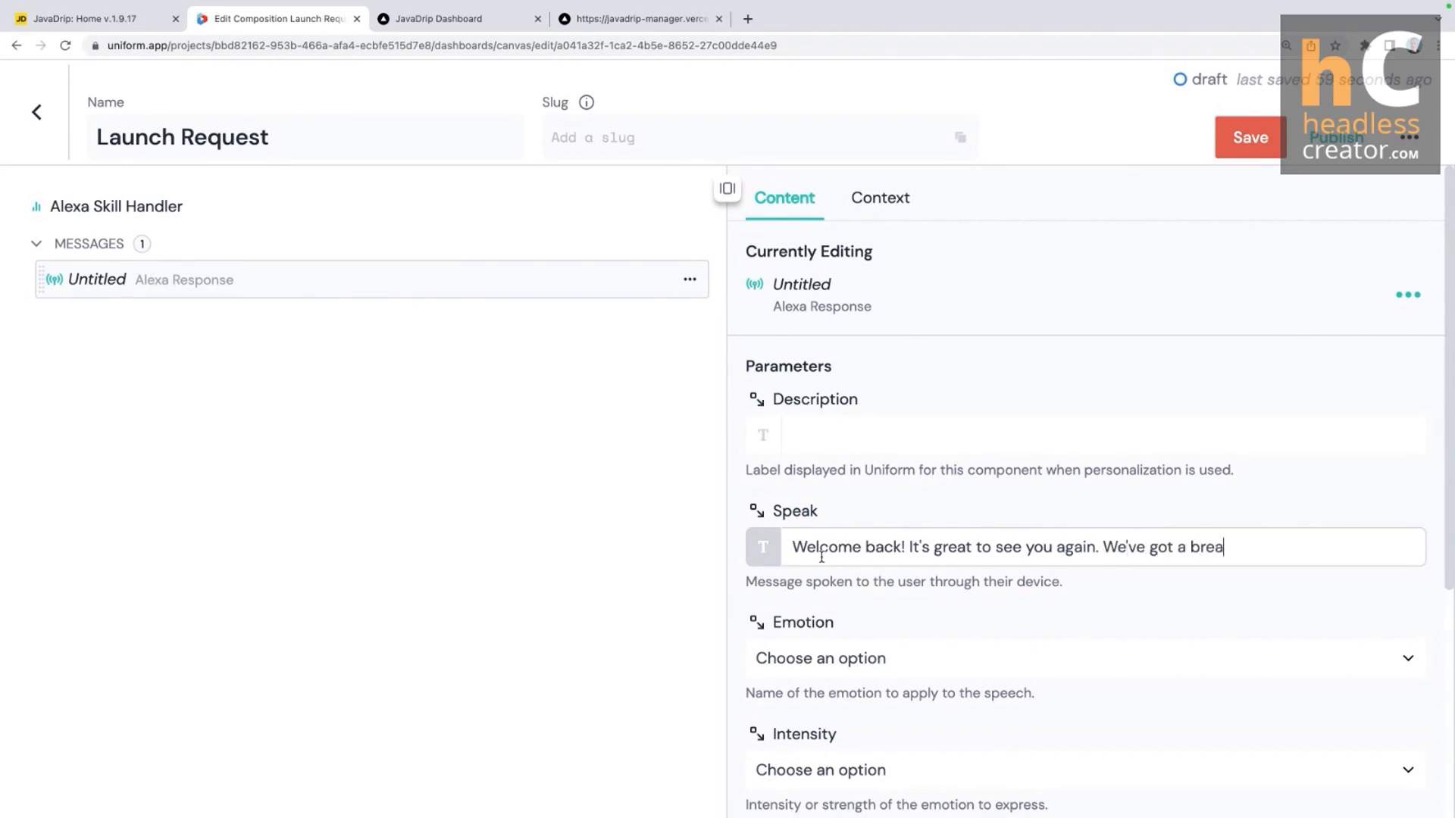
key("BackSpace")
key("BackSpace")
key("BackSpace")
key("BackSpace")
type("great")
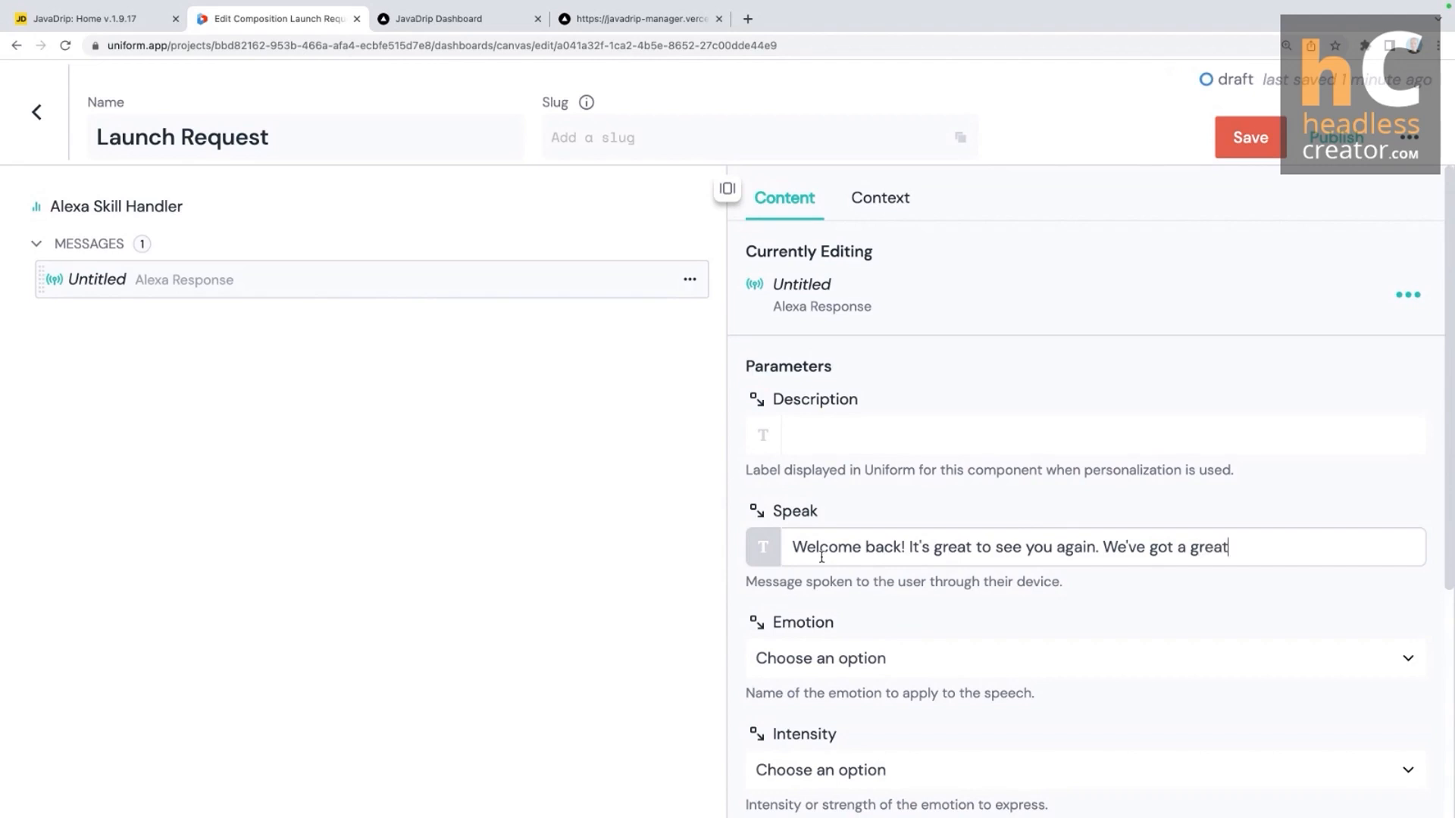
type(" promotion on")
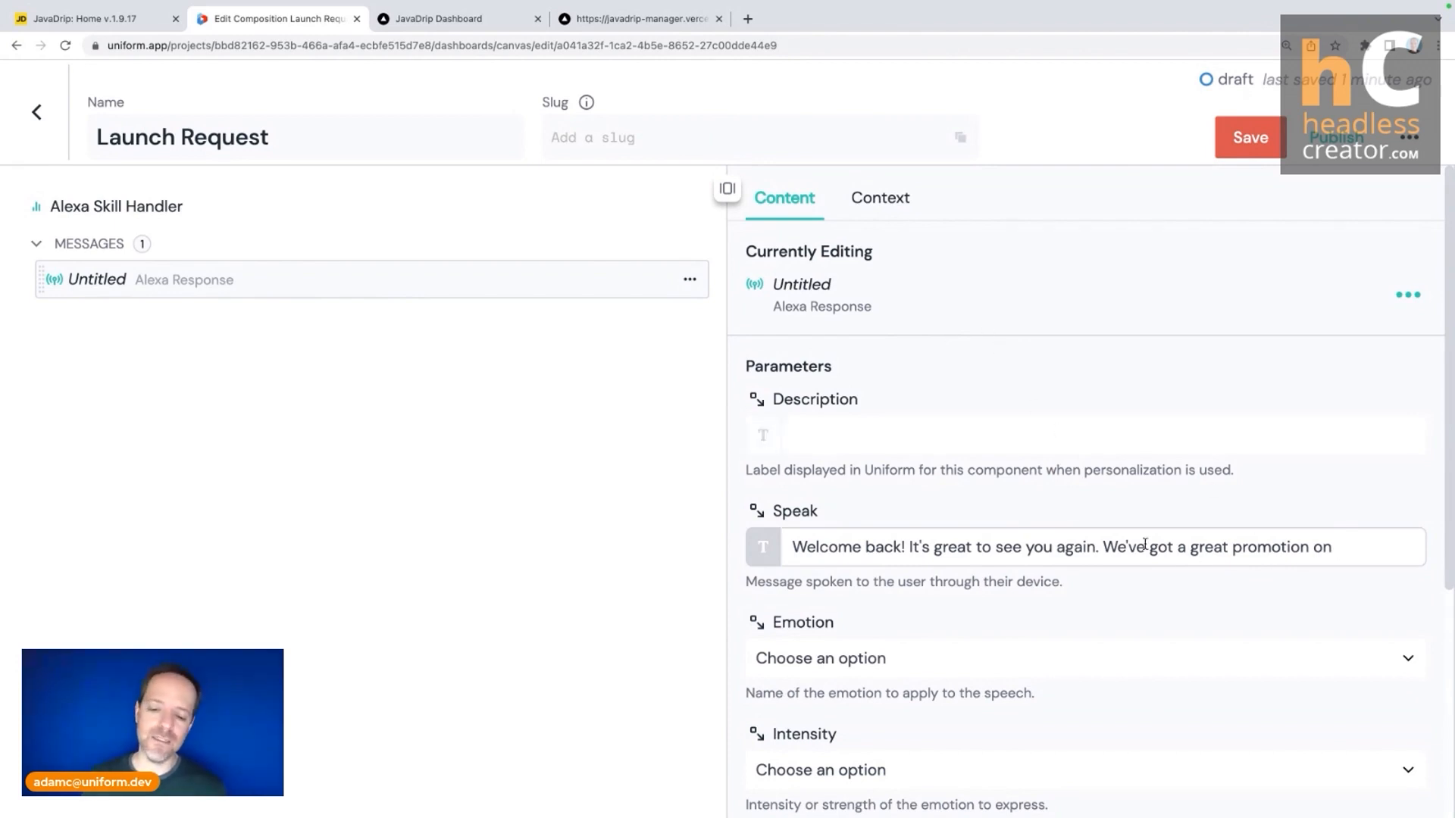
Step: Set the Alexa Response's Product parameter to Light Roast Coffee and return to the component structure
scroll(1202, 465, "down", 3)
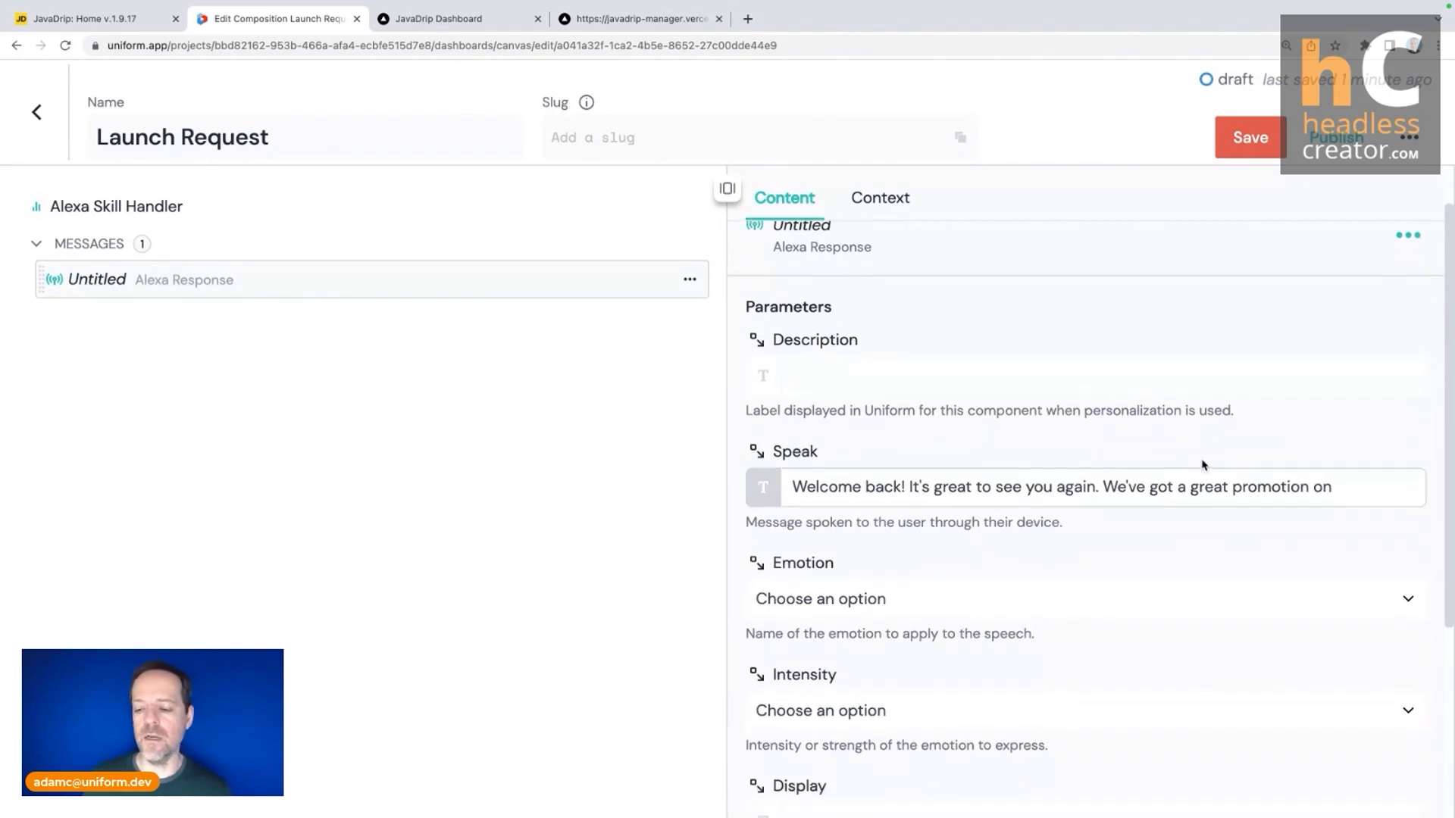
scroll(984, 604, "down", 2)
scroll(1007, 611, "down", 2)
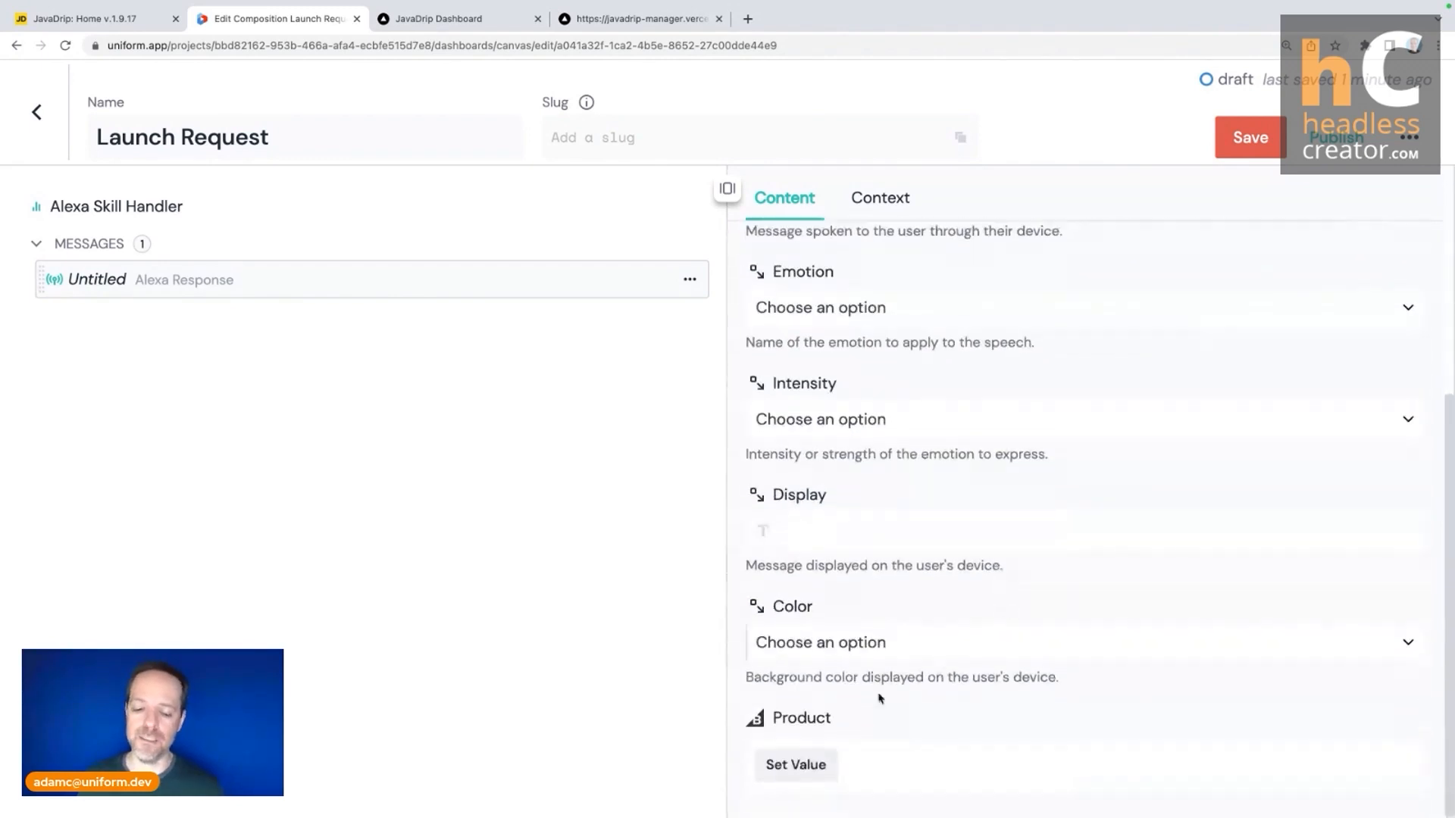
left_click(789, 771)
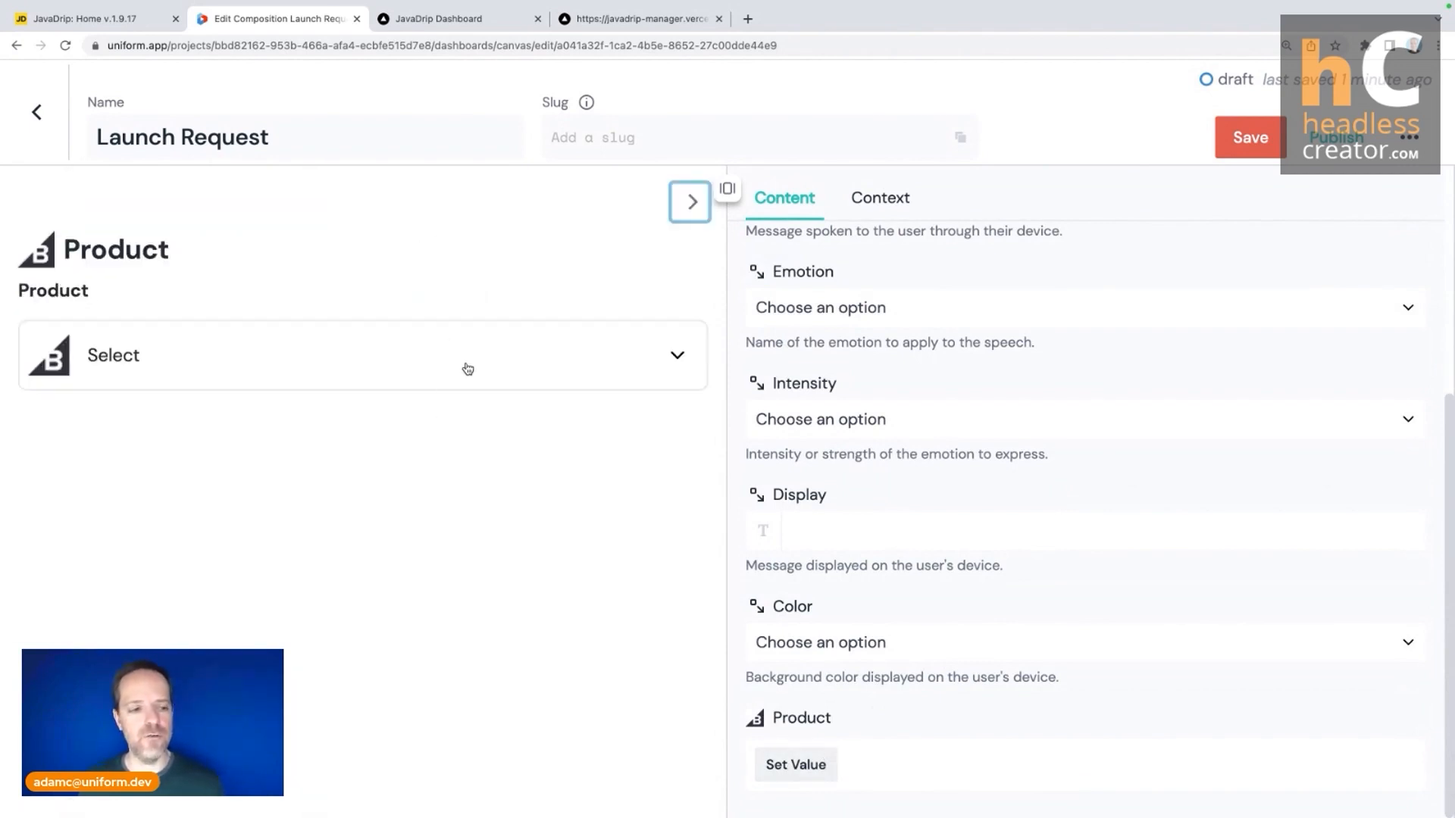
left_click(466, 368)
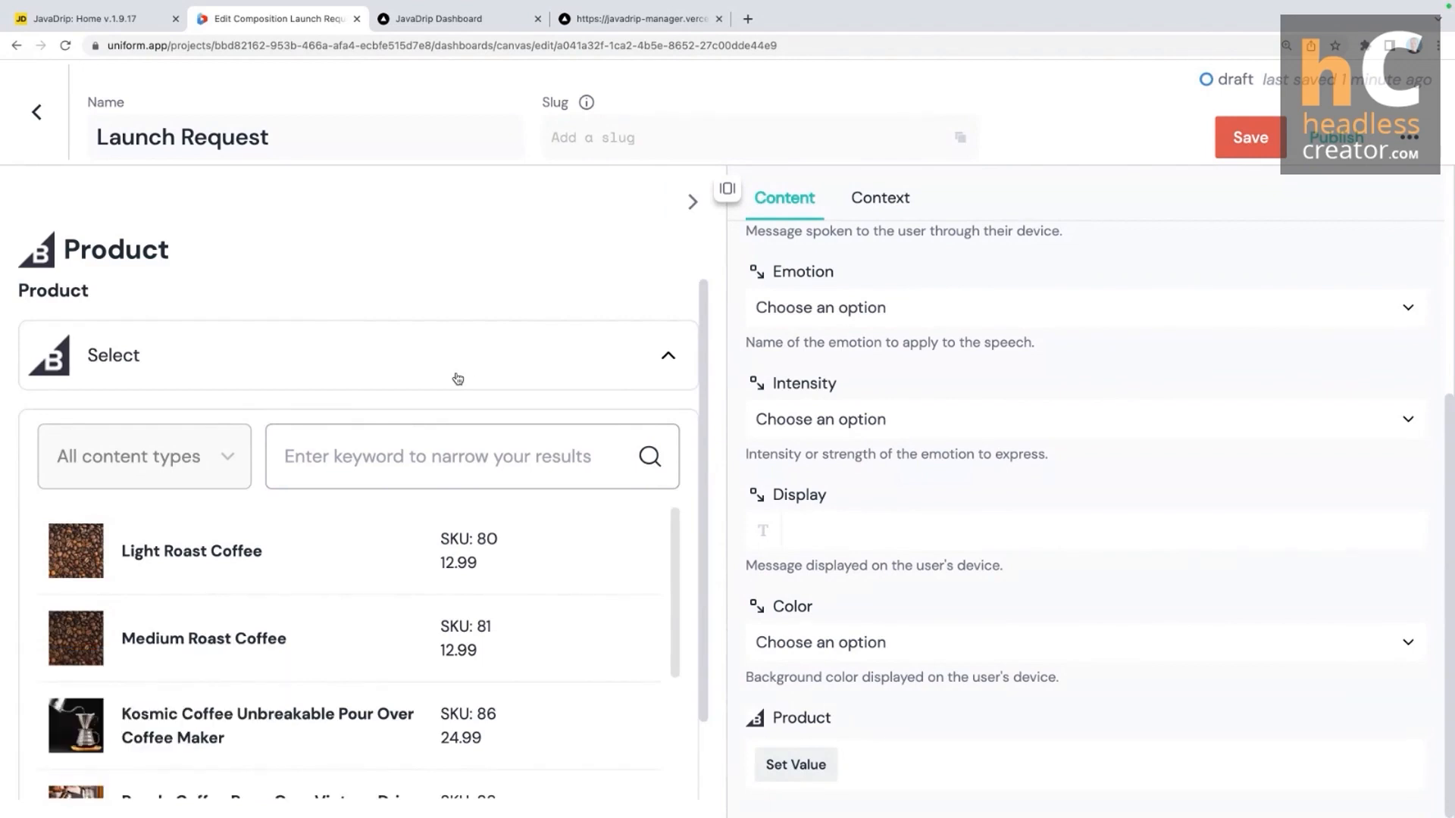
scroll(447, 580, "down", 1)
scroll(447, 580, "down", 1)
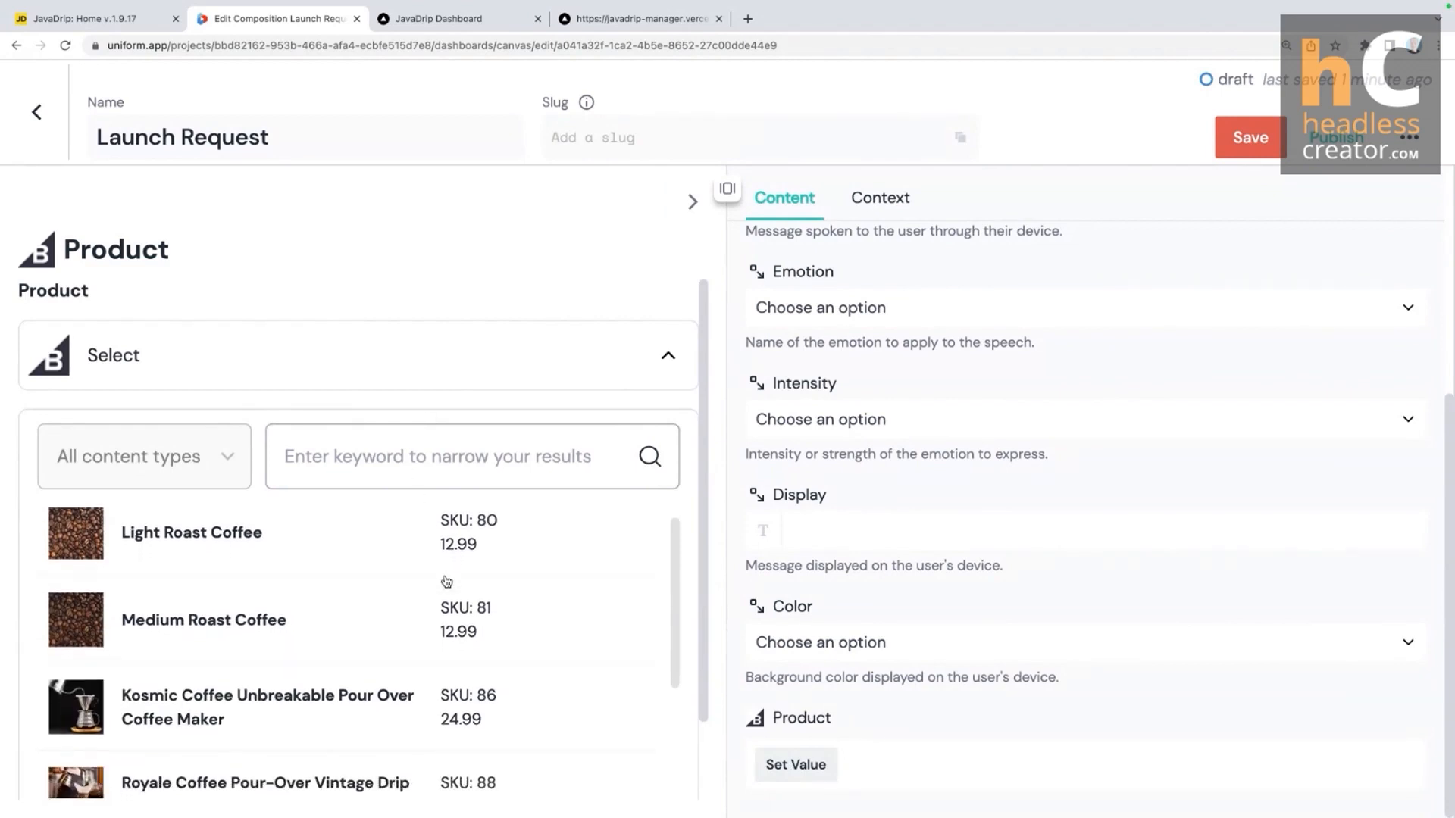
scroll(446, 598, "up", 1)
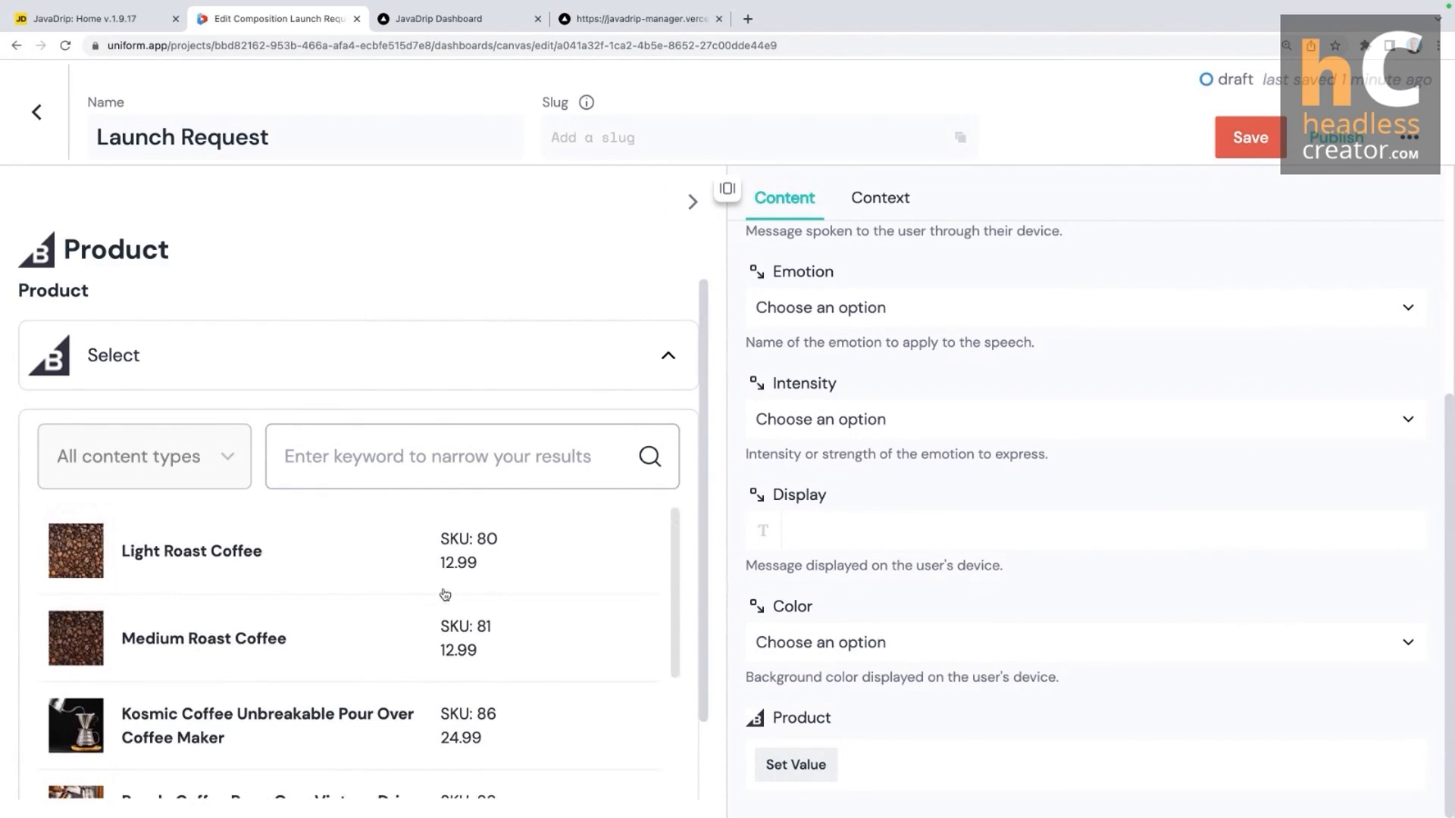
left_click(198, 557)
scroll(606, 576, "down", 5)
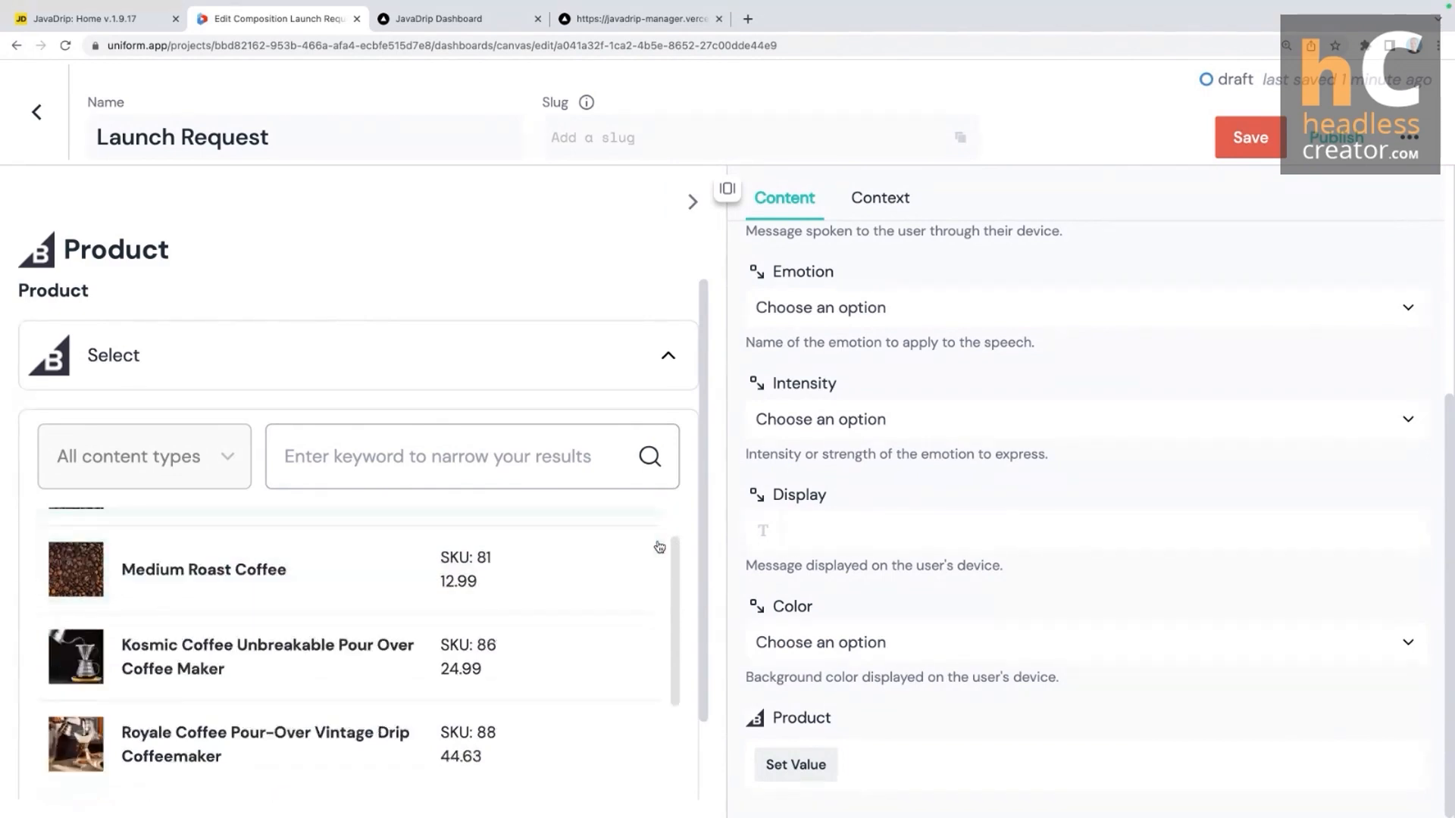
left_click(637, 743)
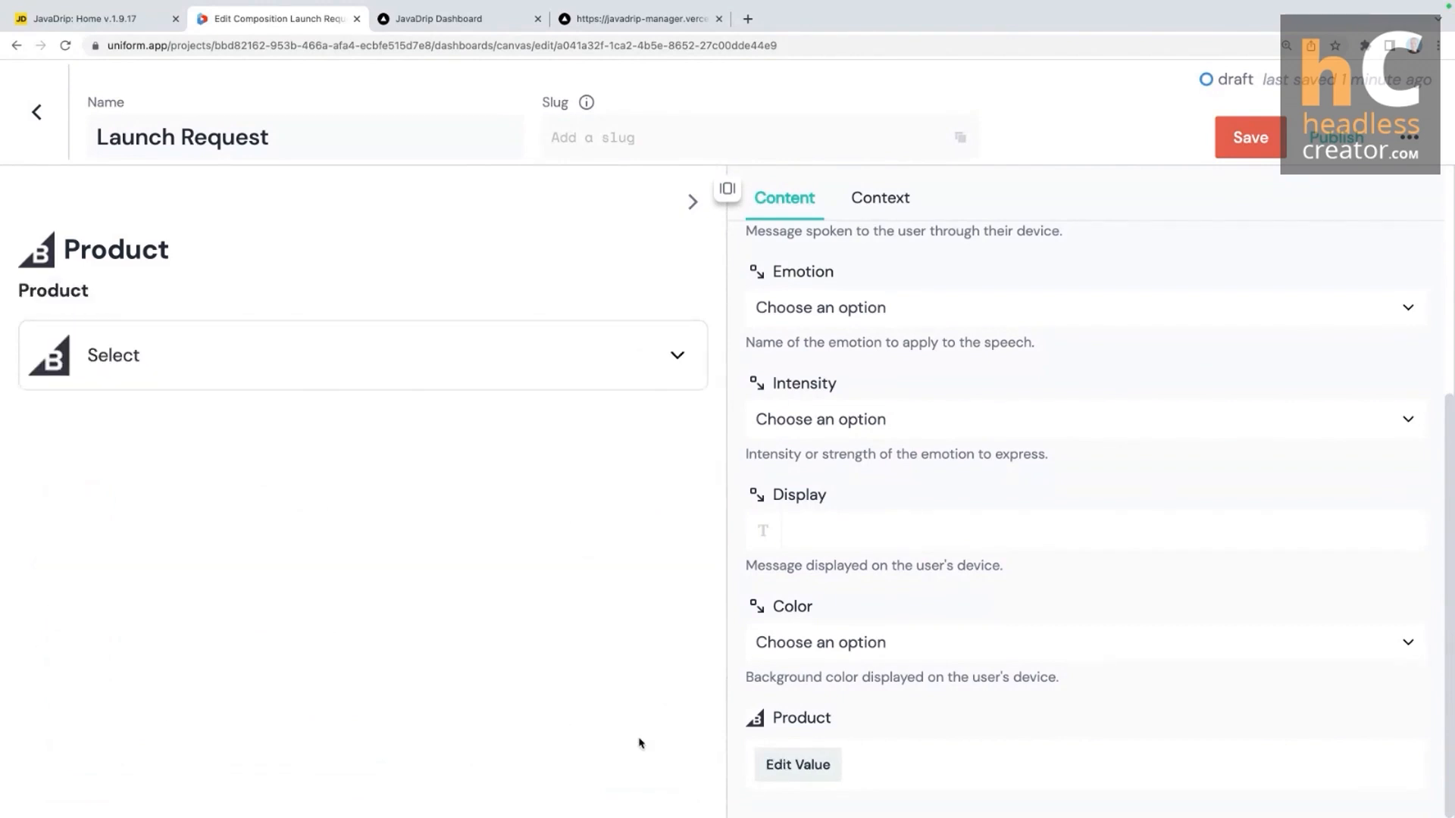
left_click(692, 201)
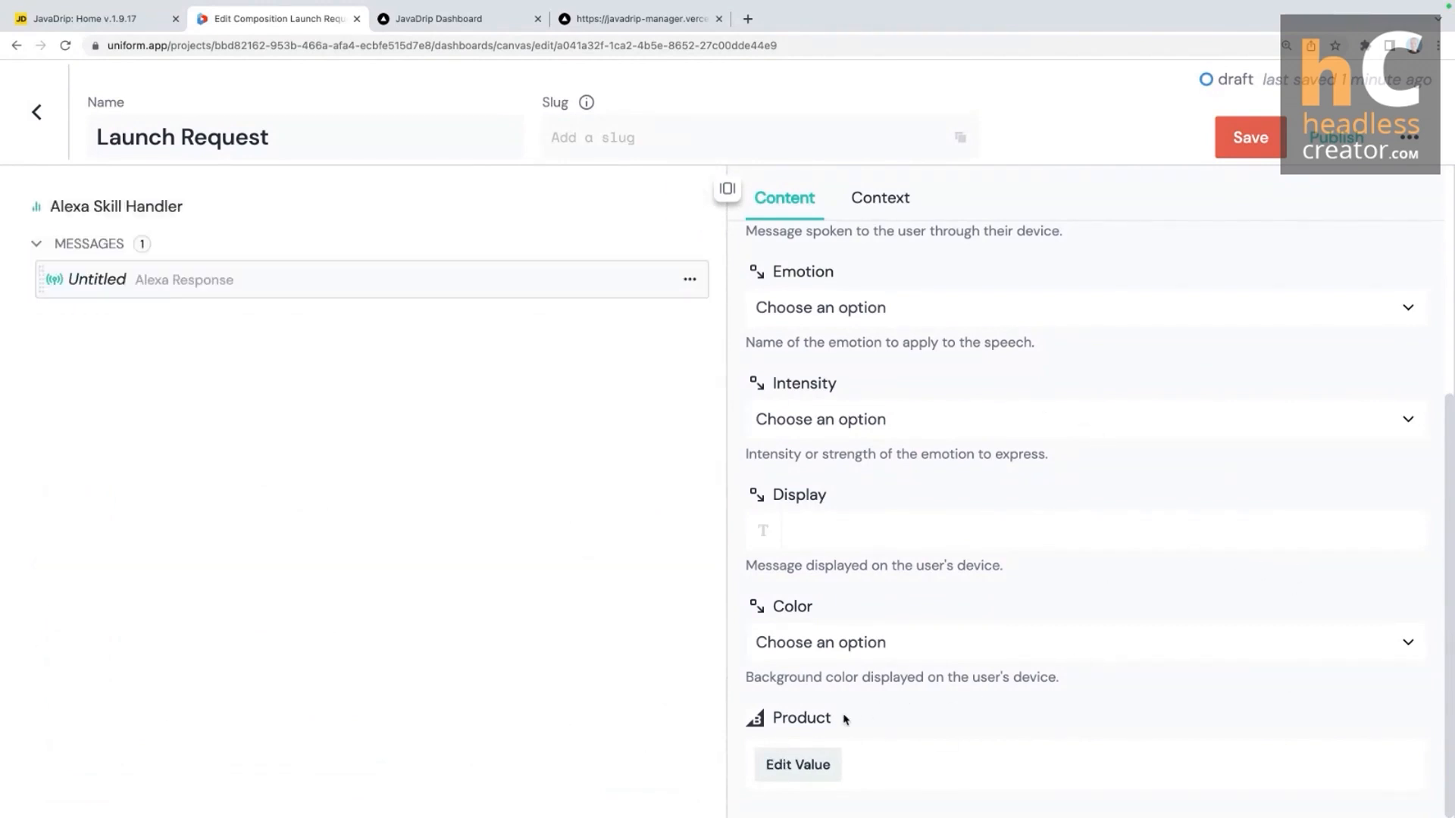
Step: Extend the Alexa Response's Speak message with "{product.name}. Let me know if you want to hear more about it."
scroll(1049, 571, "up", 2)
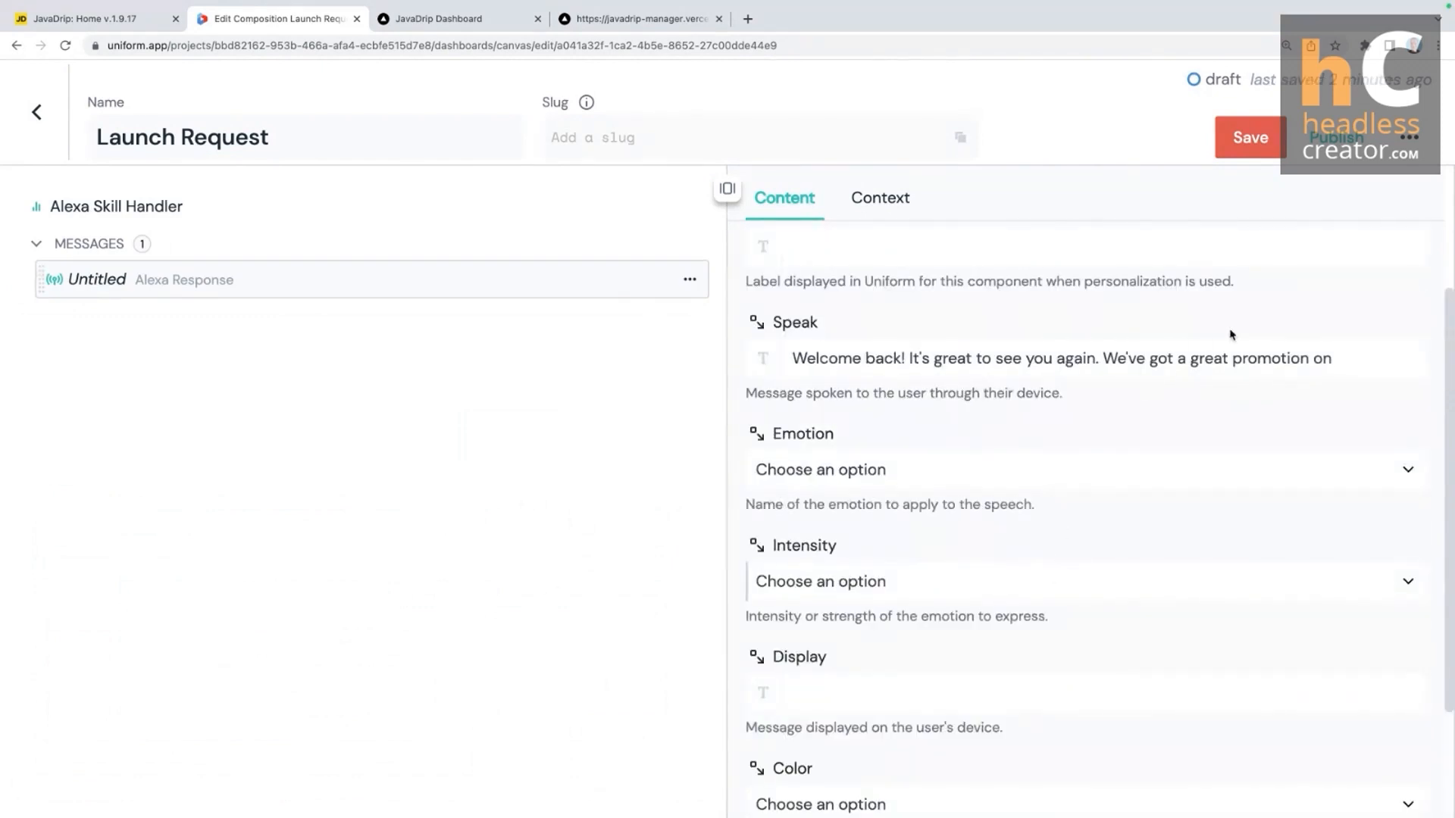
left_click(1373, 360)
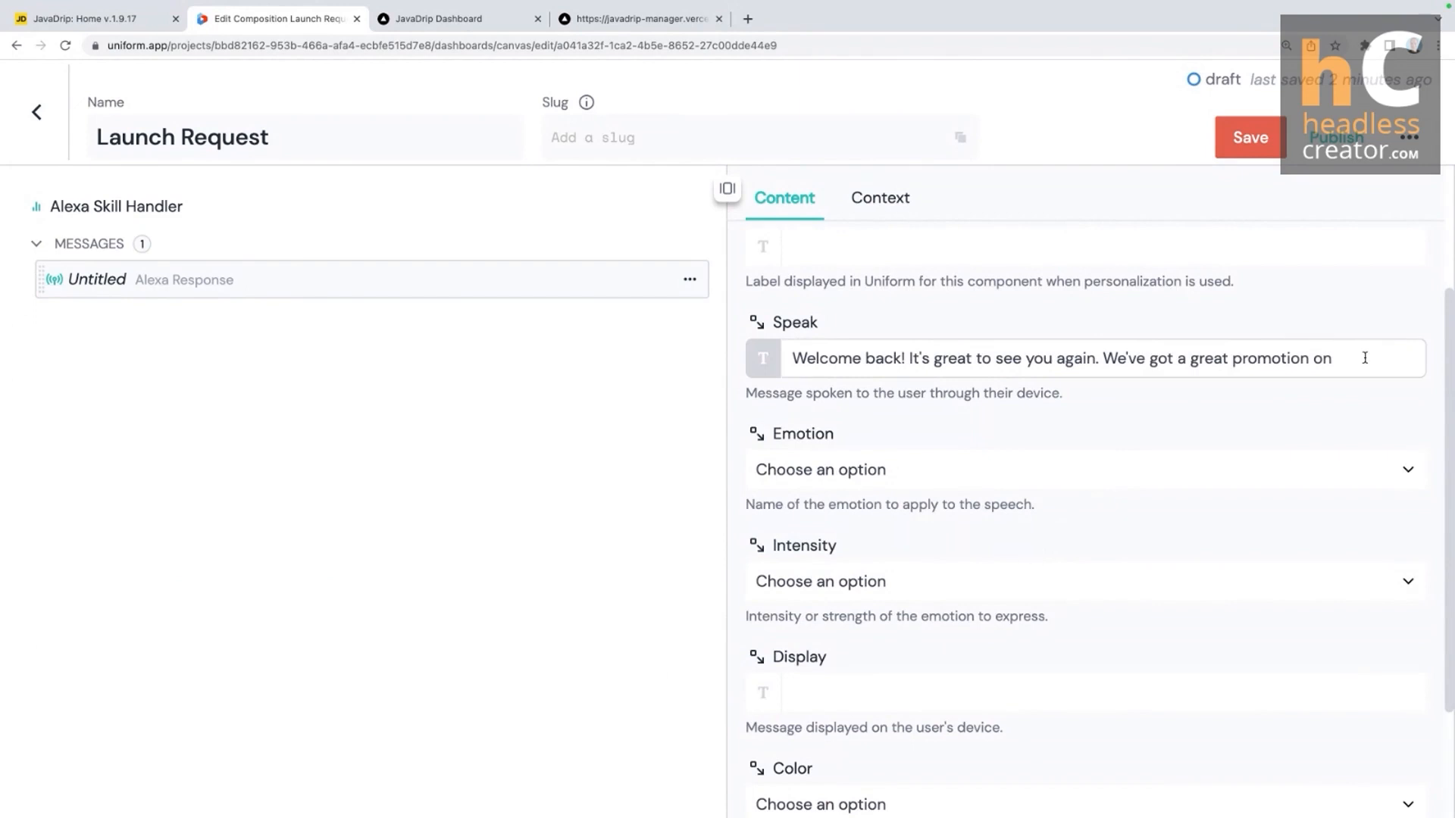
type(":product.name}")
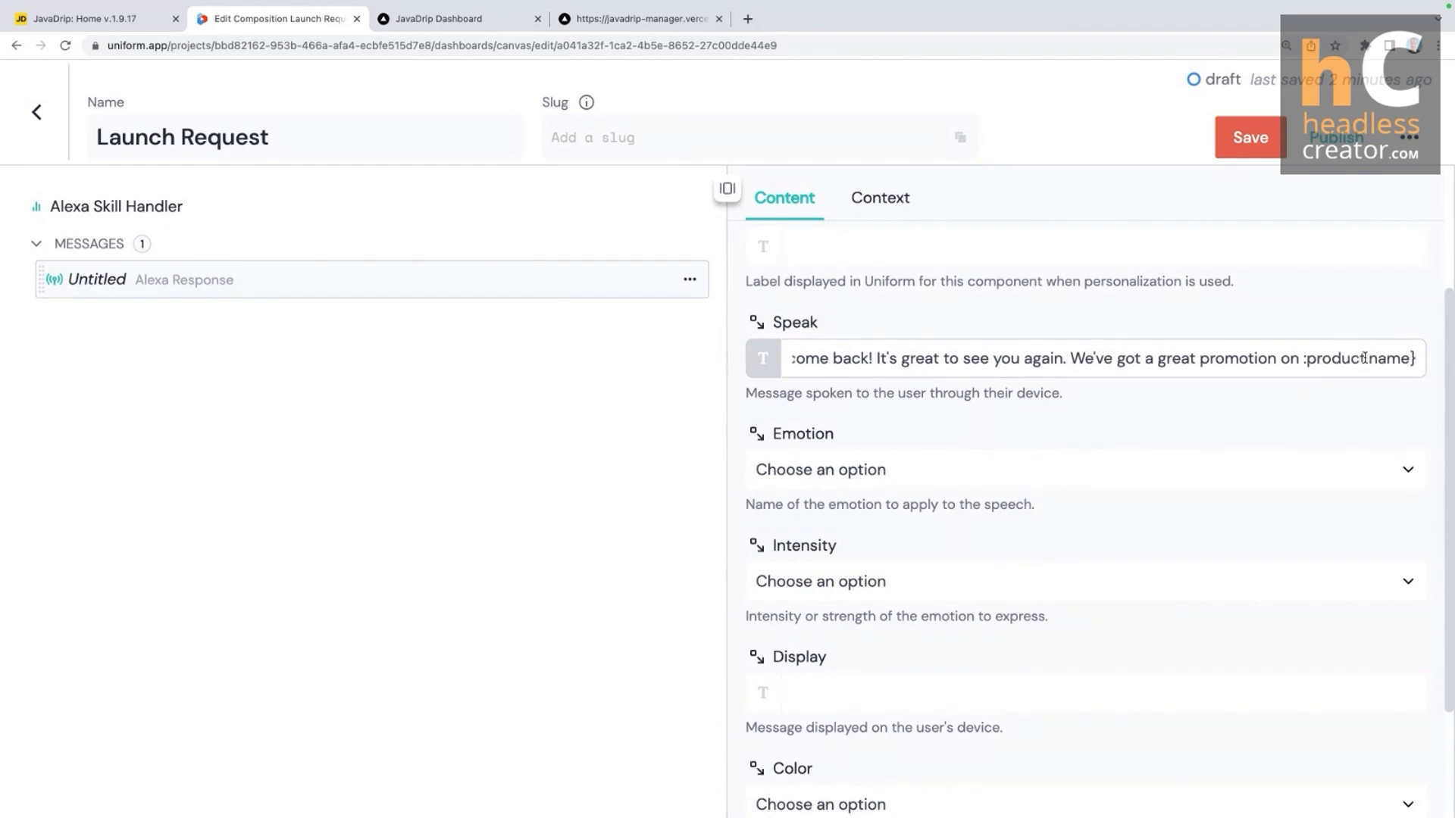
type(".")
left_click_drag(1312, 359, 1308, 358)
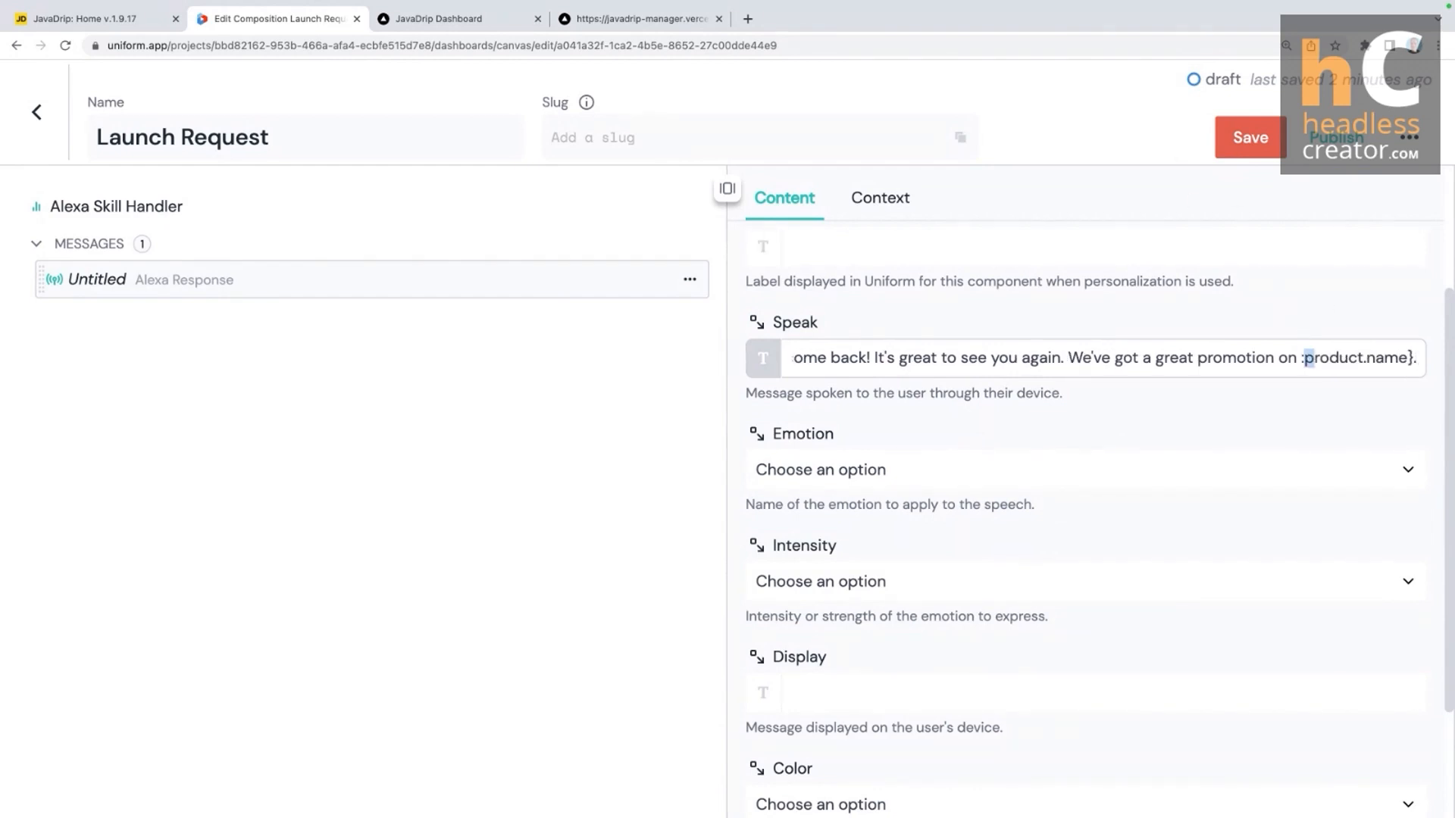
type("{product.name}.")
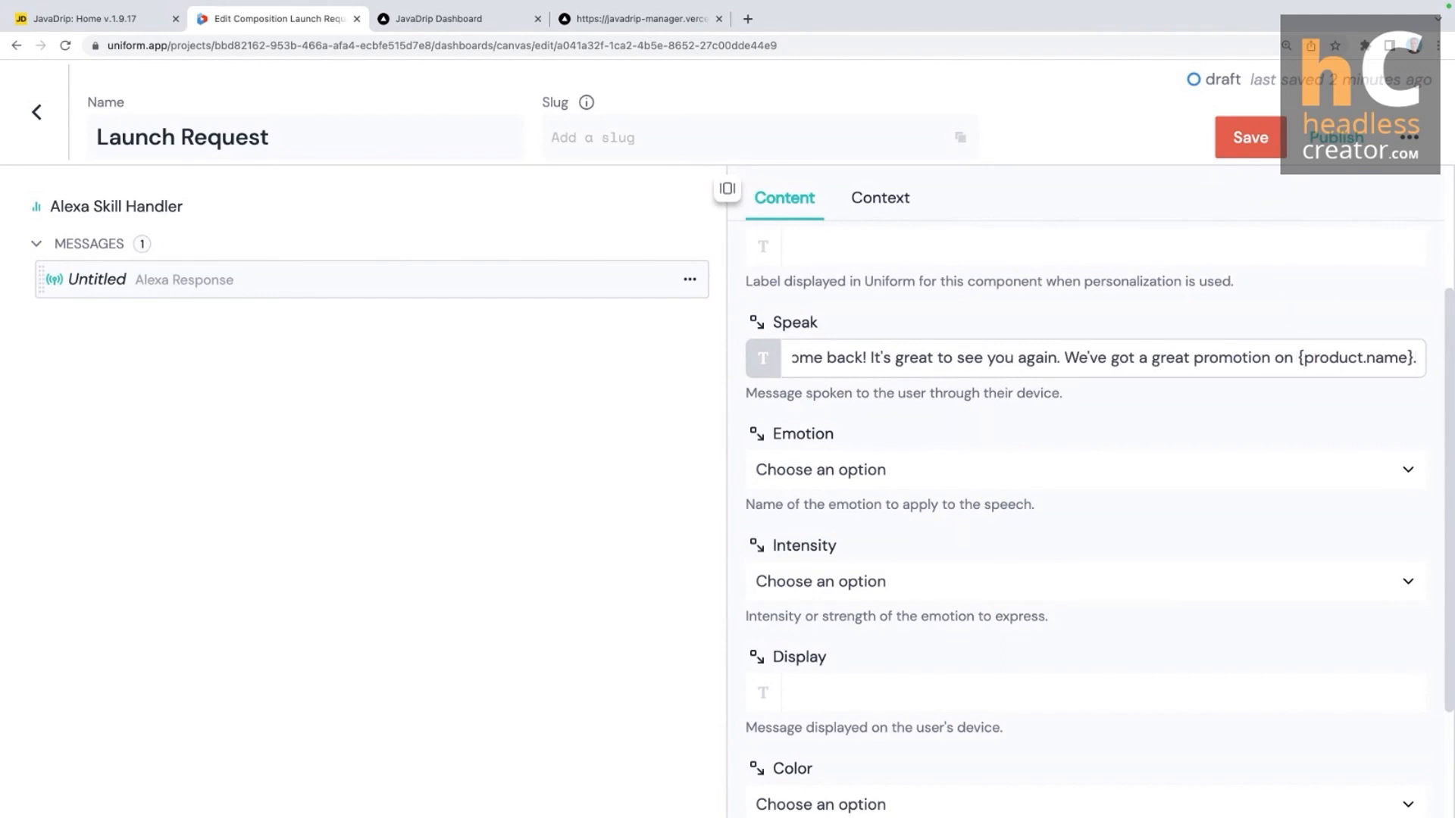
type(" Let me know i")
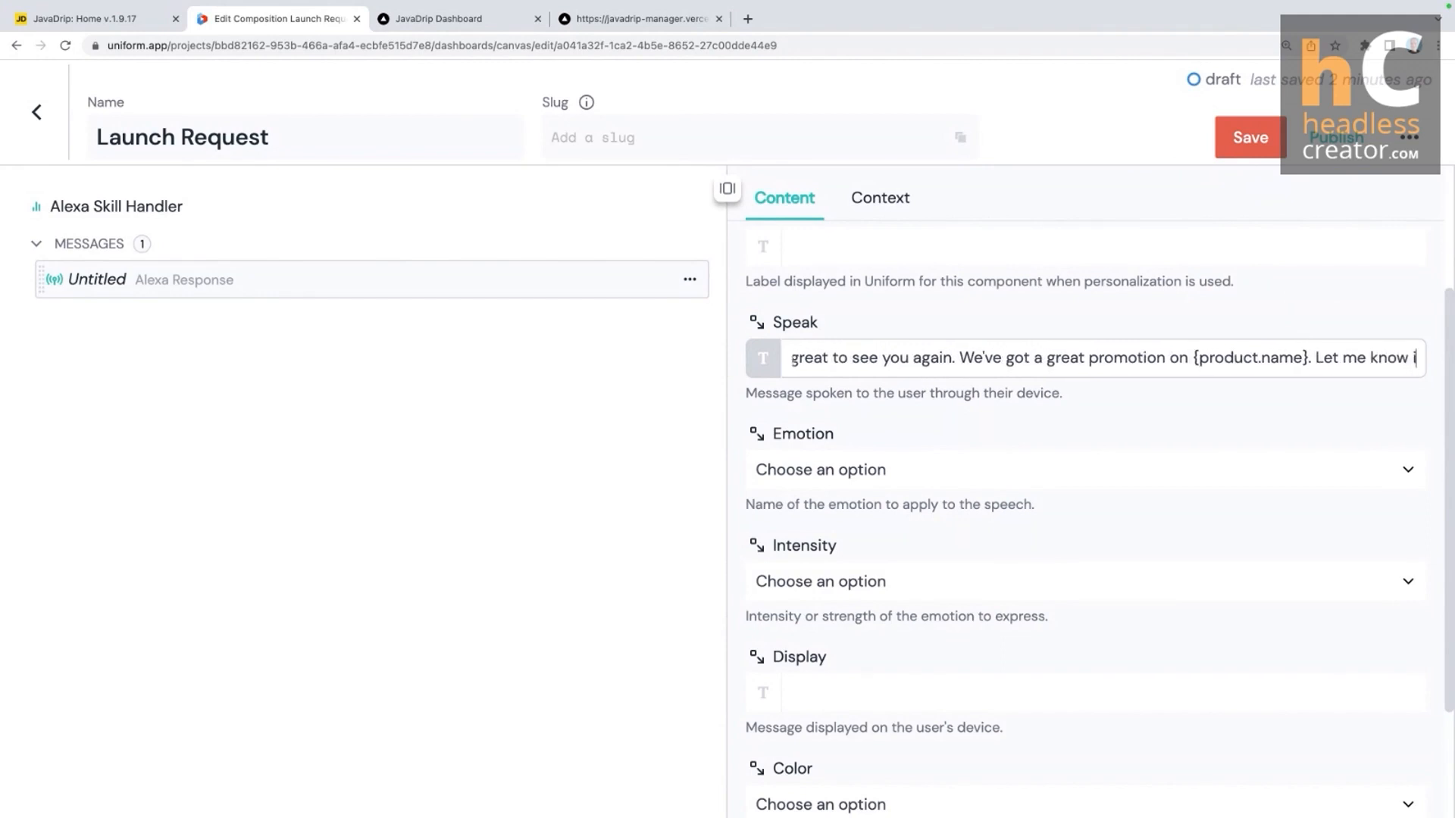
type("f you want t")
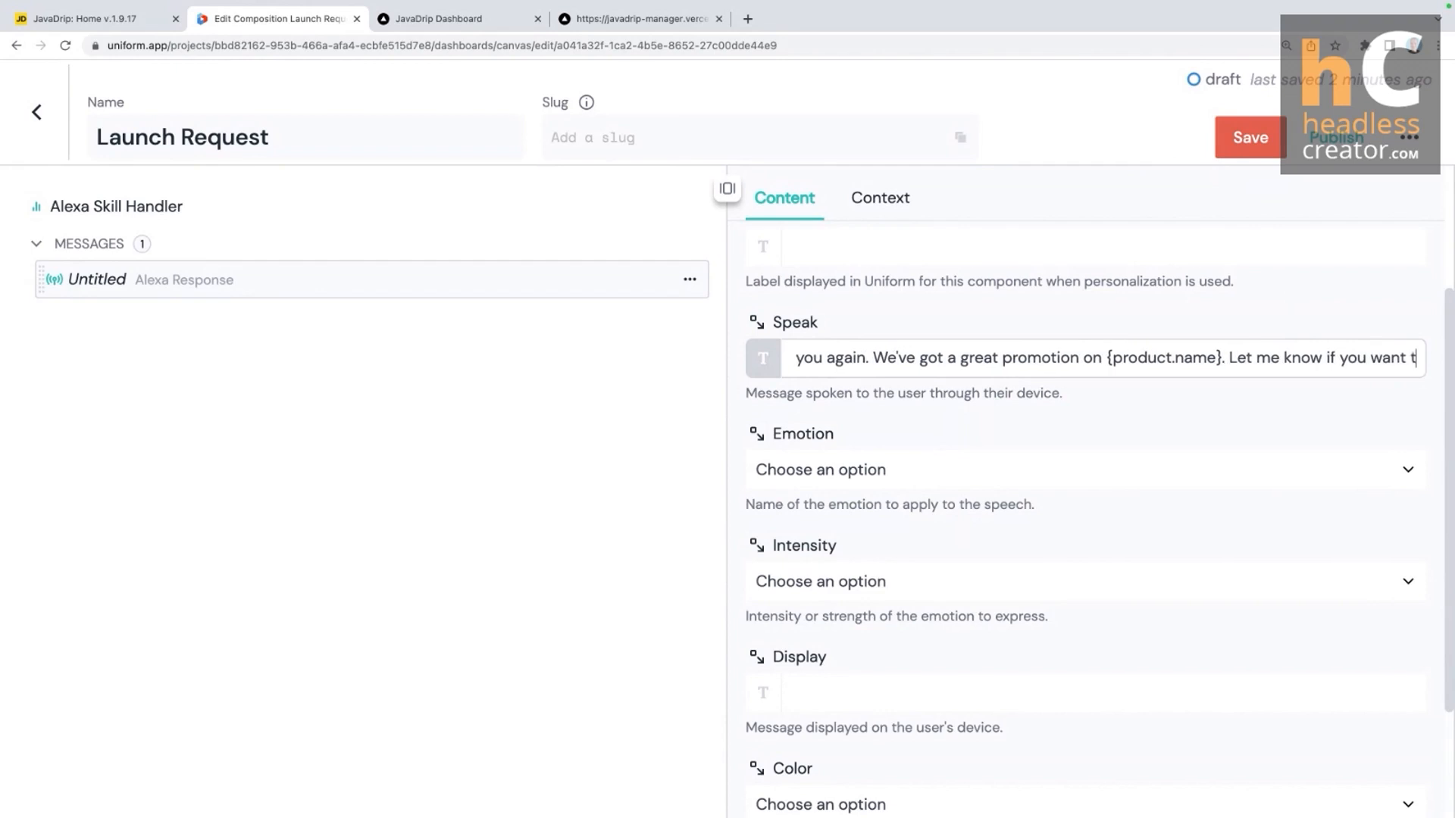
type("o hear mor")
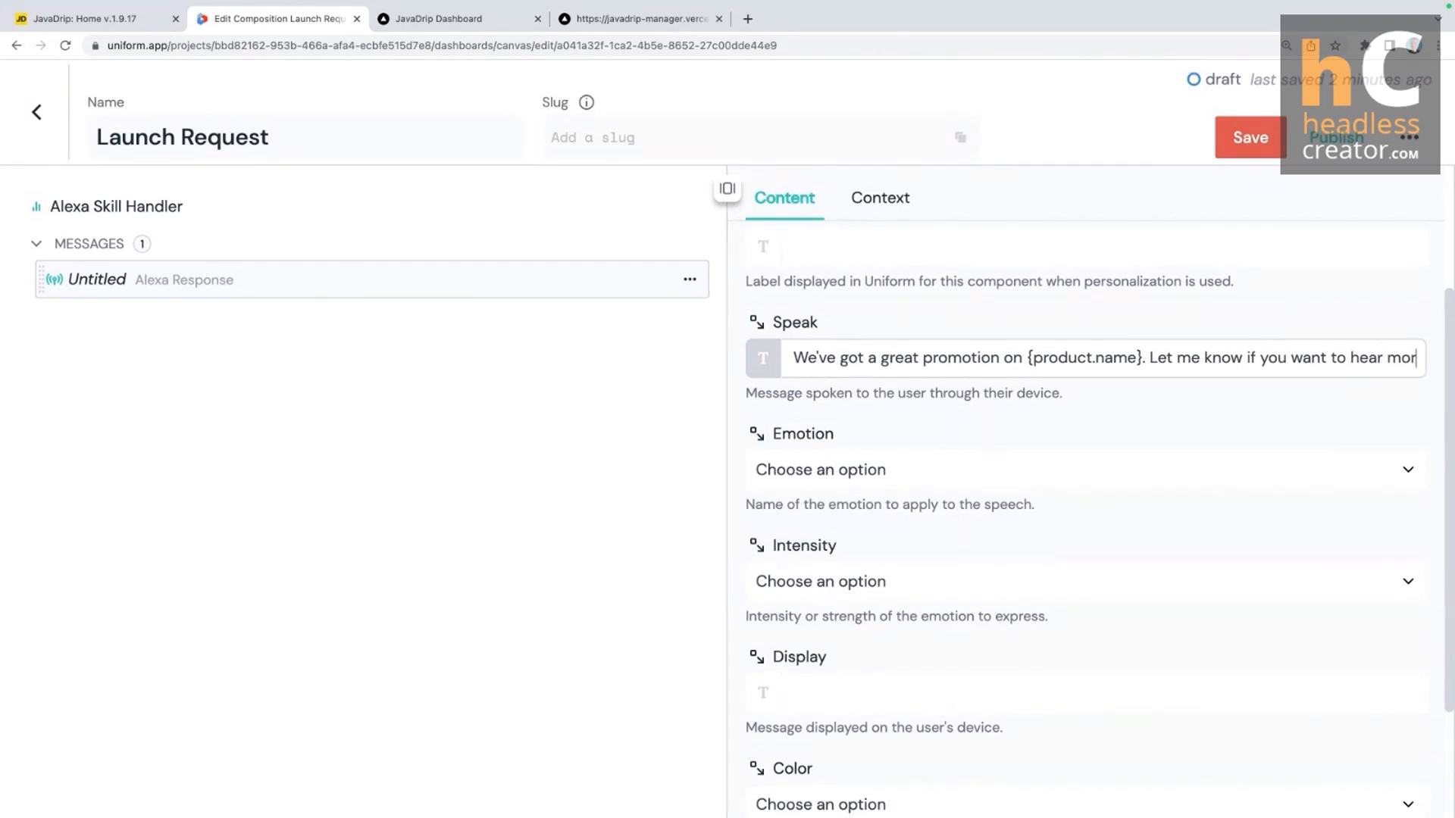
type("e about it.")
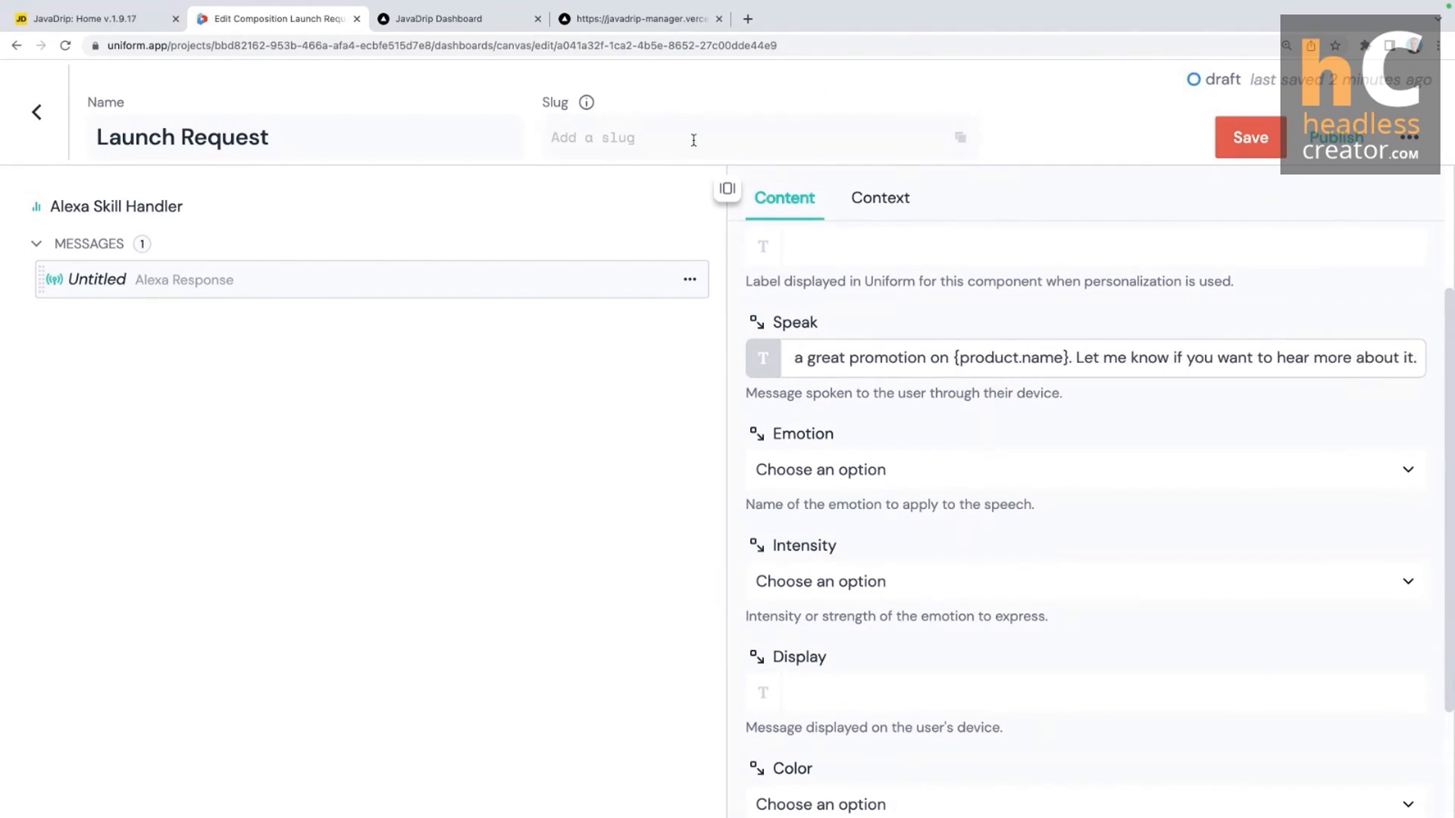
Step: Set the Alexa Response's Emotion to Excited and check the available Intensity options without choosing one
left_click(891, 476)
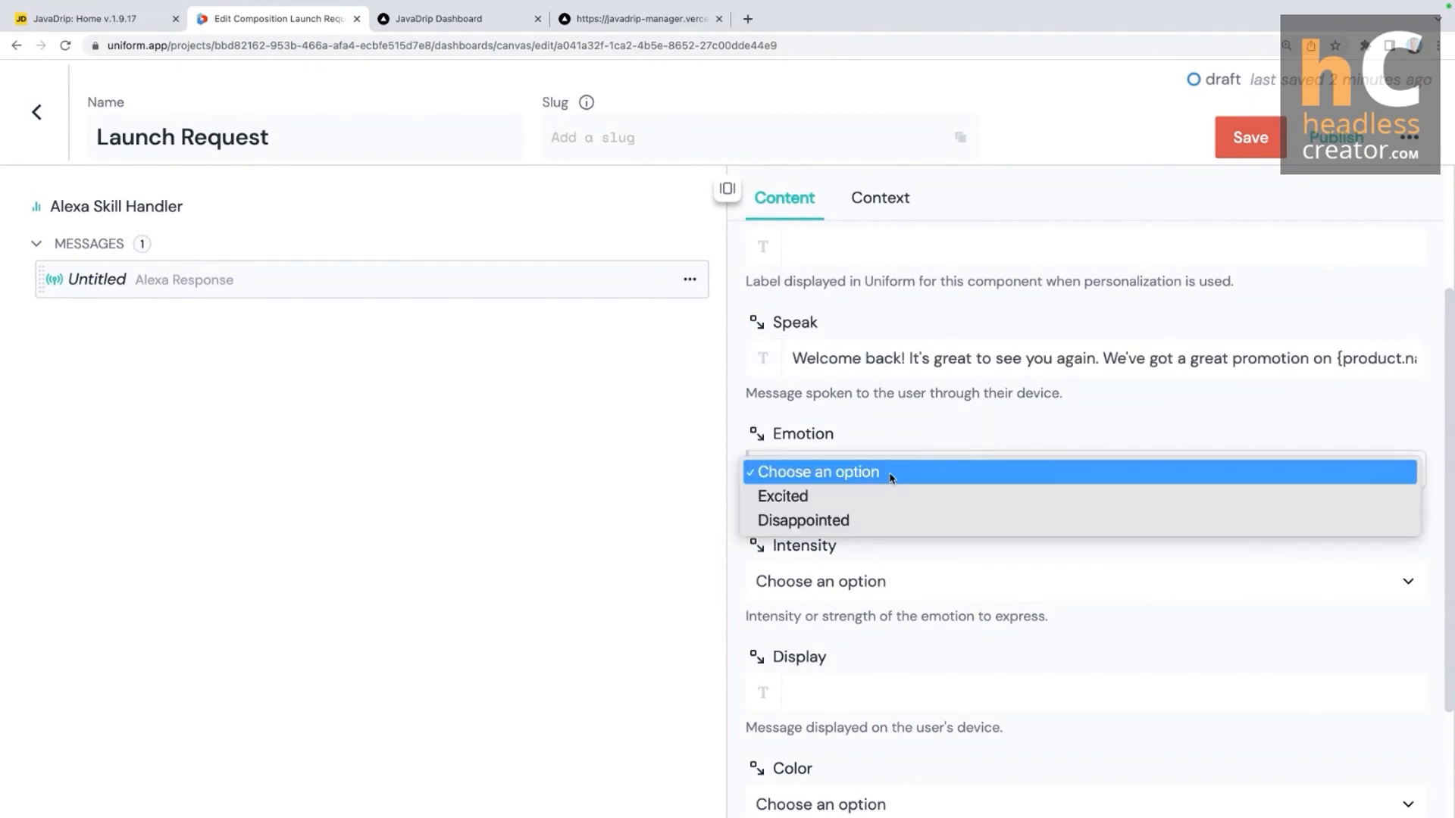
left_click(824, 498)
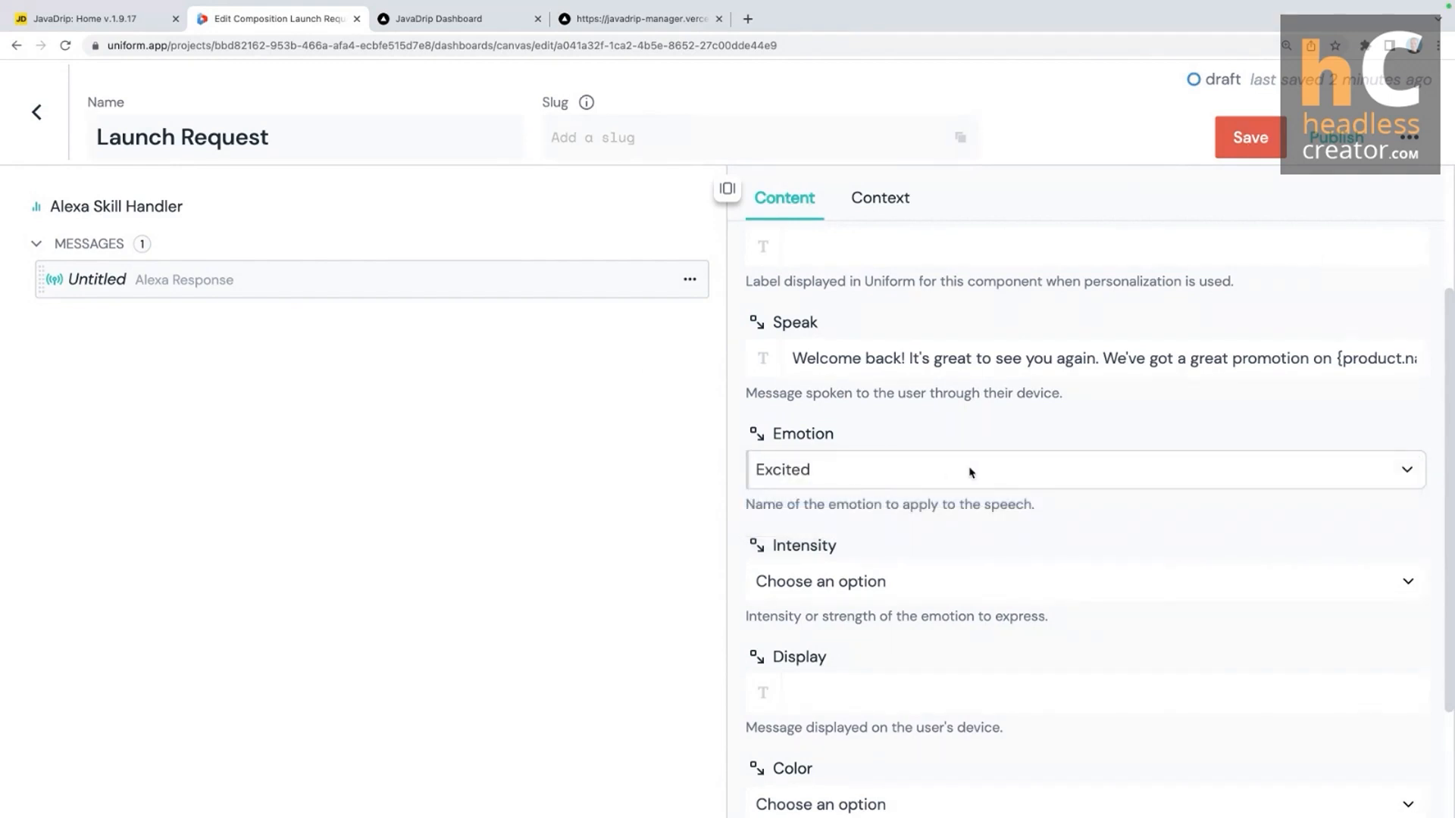
scroll(1125, 535, "down", 1)
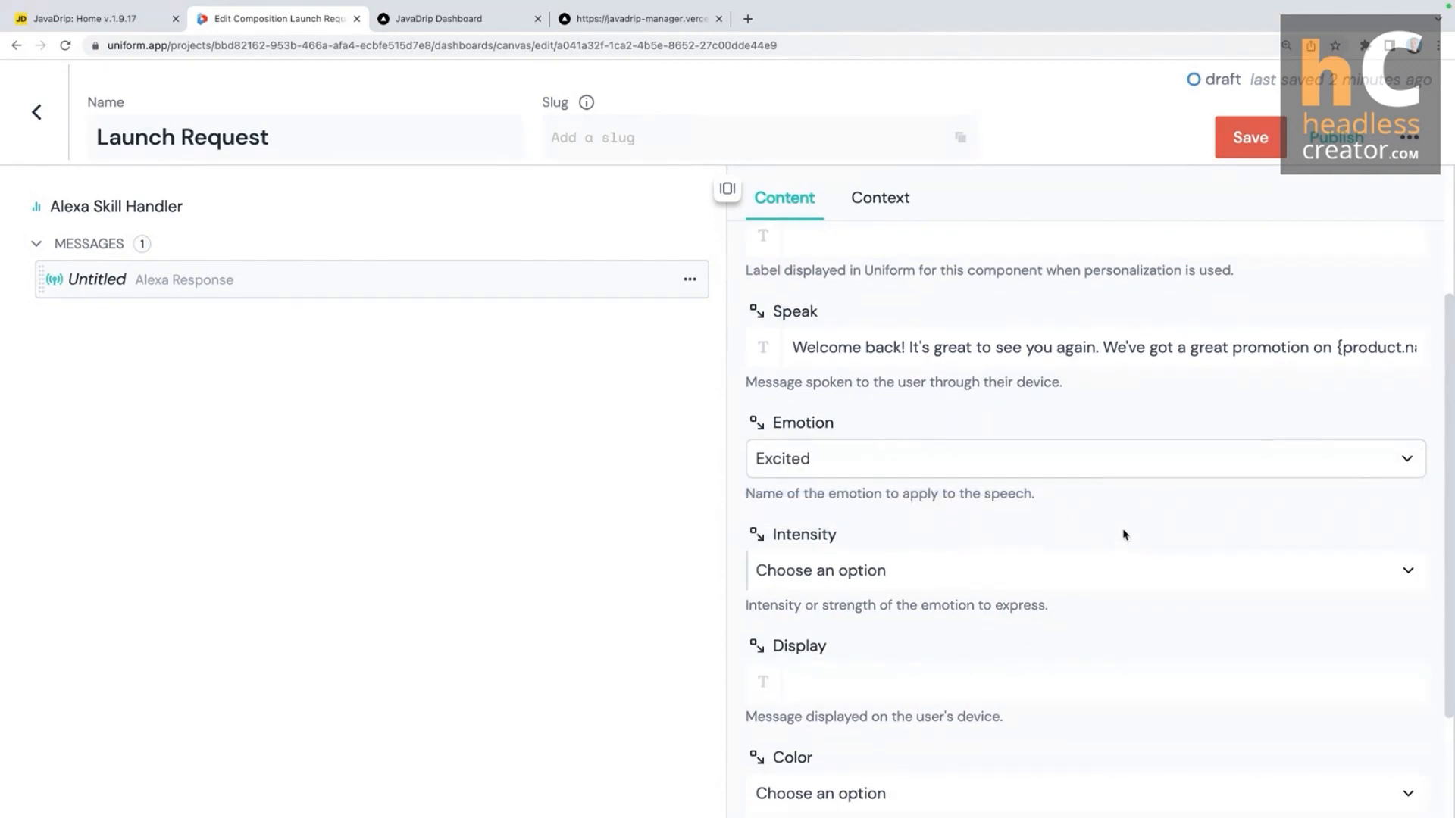
scroll(1124, 535, "down", 3)
left_click(902, 446)
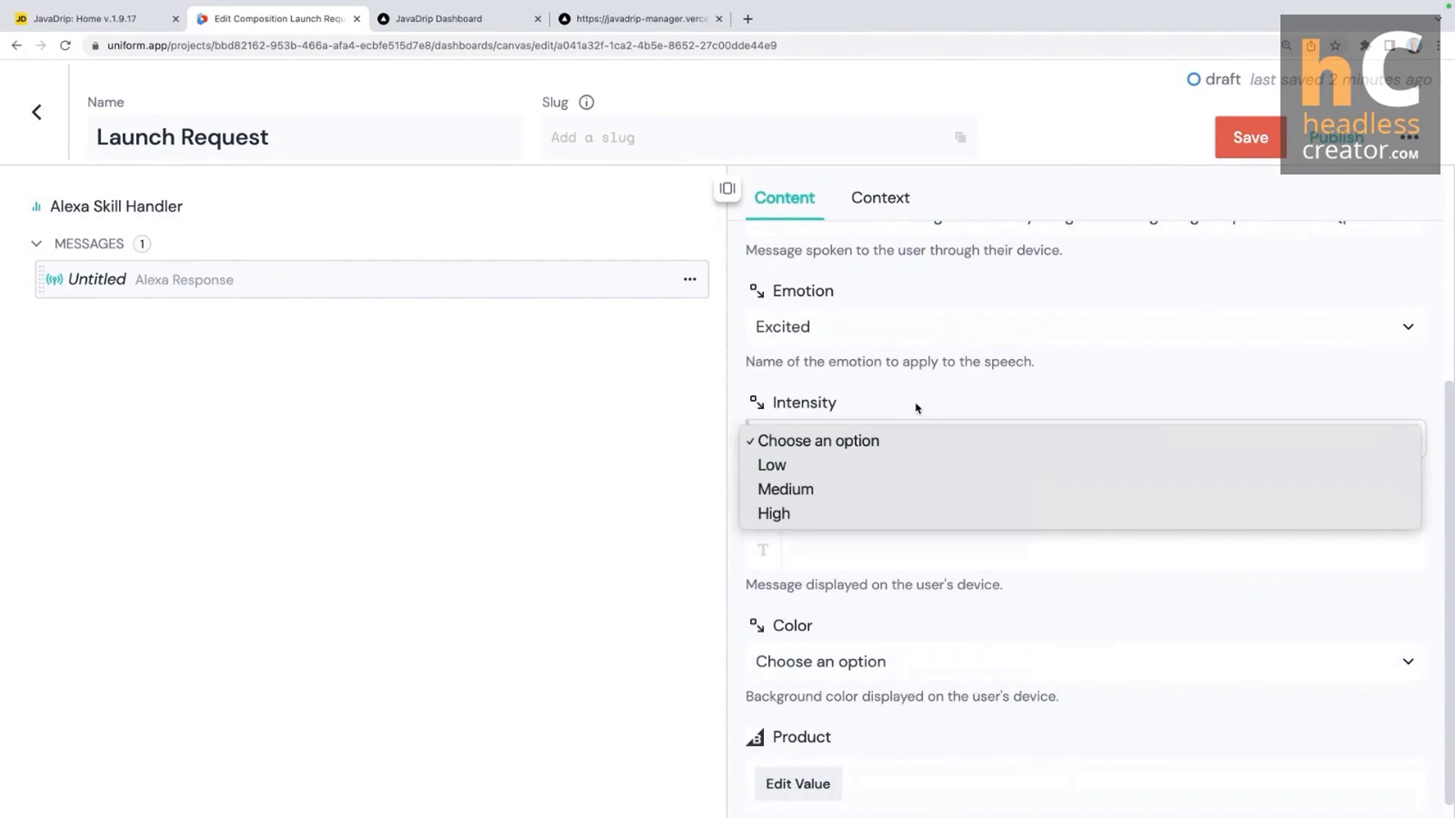
left_click(1028, 397)
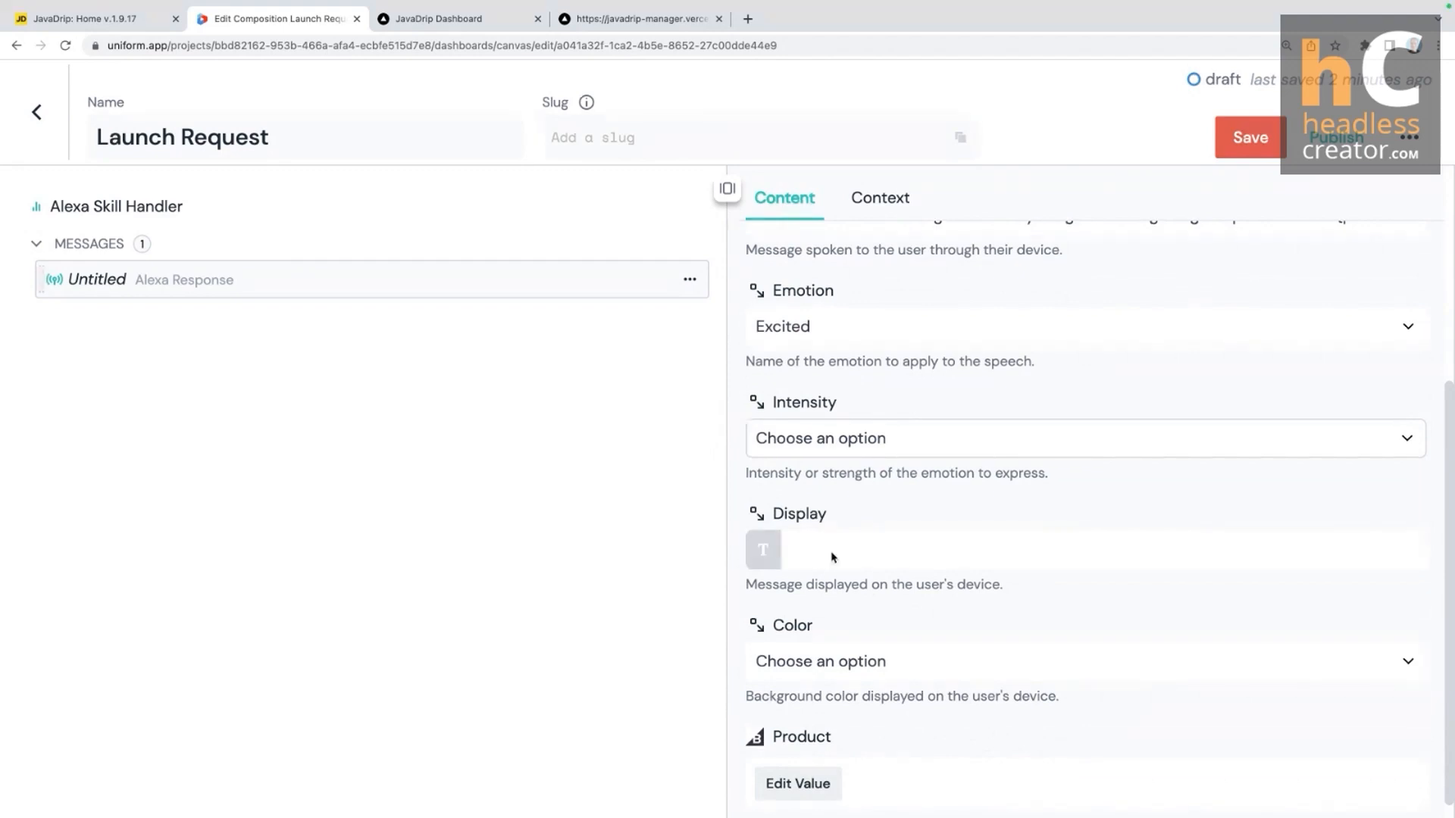
Step: Enter "Hey there! Want to learn about {product.name}?" as the Alexa Response's Display message
scroll(820, 509, "down", 1)
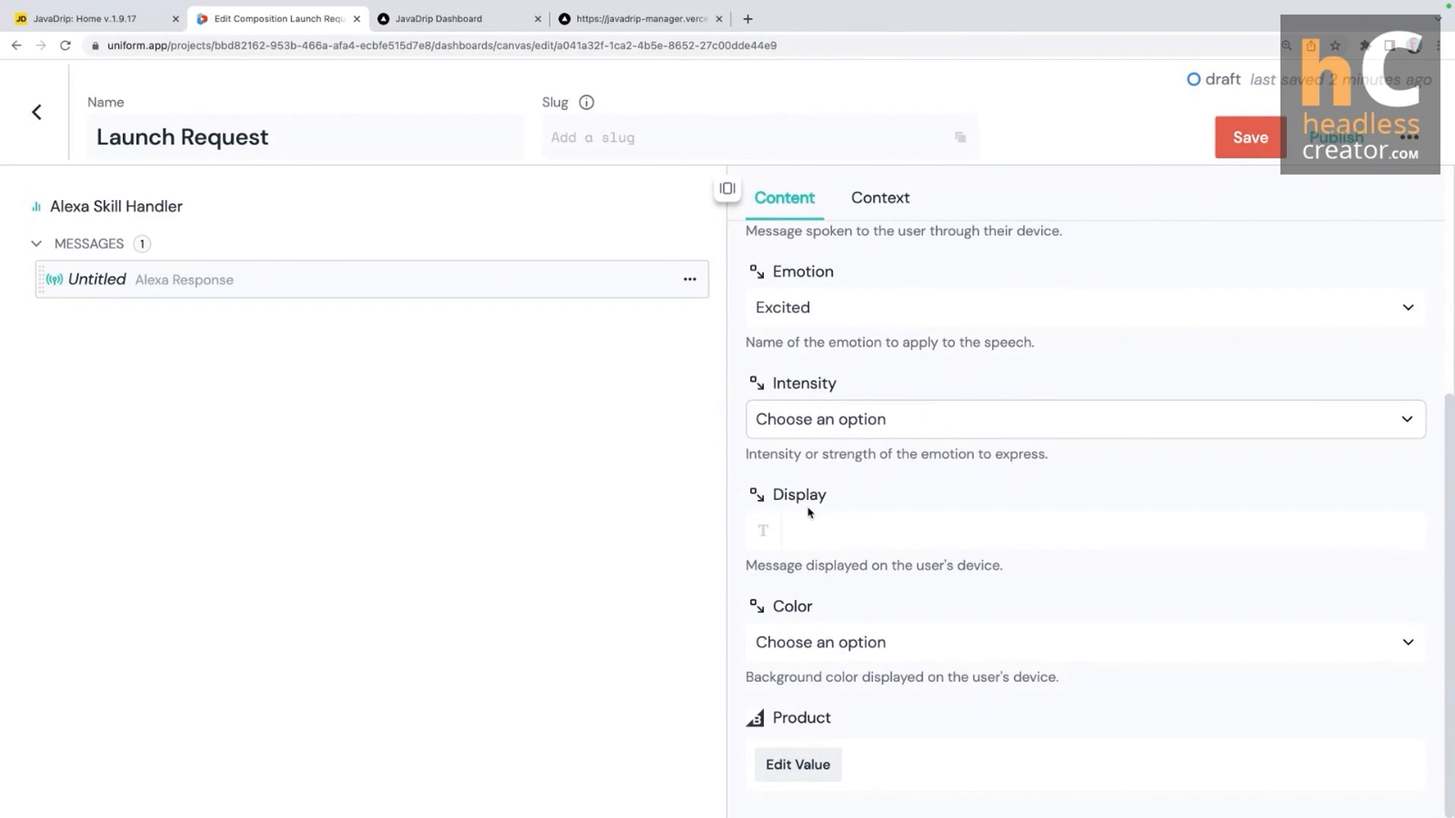
left_click(815, 519)
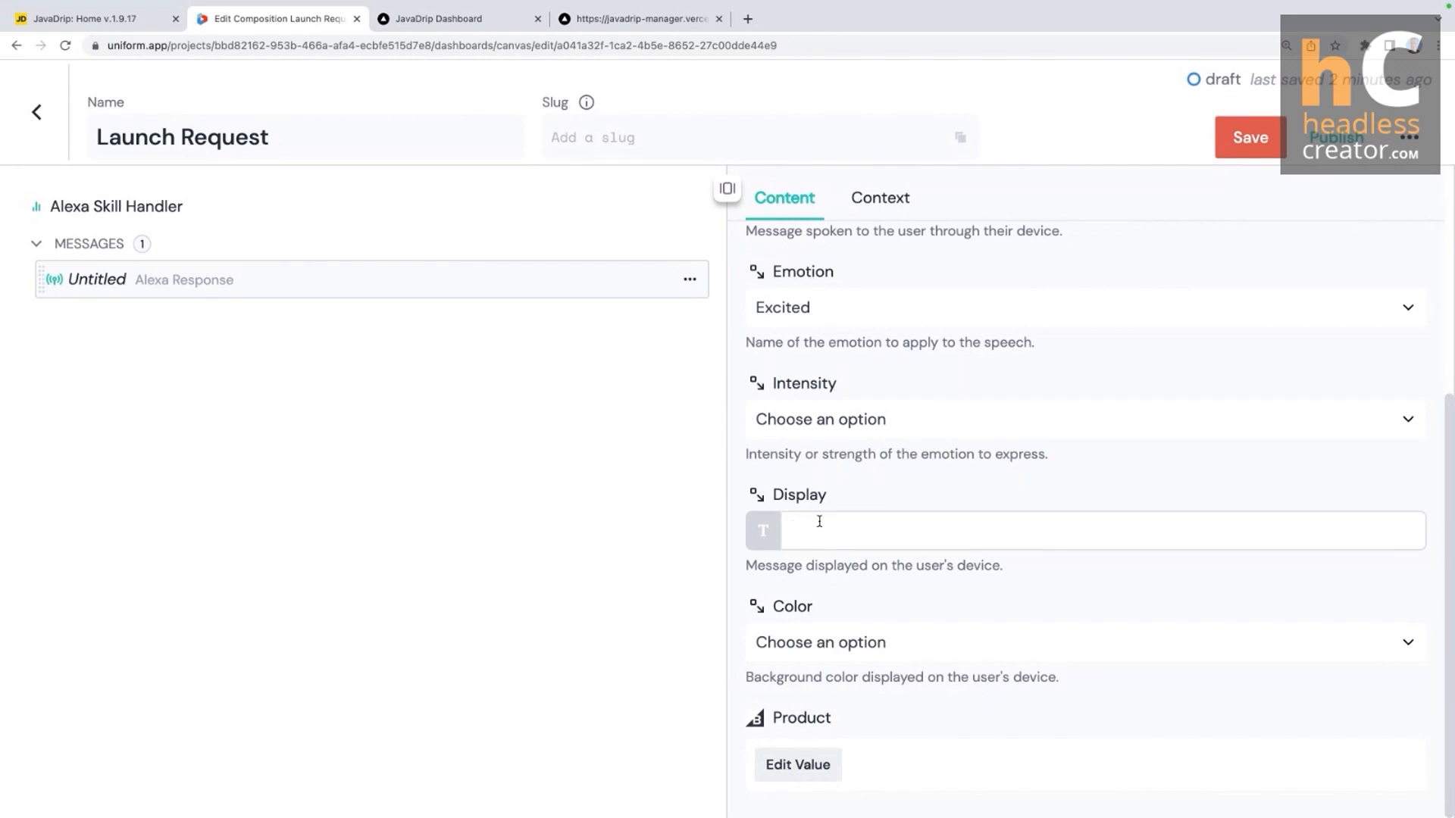
type("Hey there! Want to learn ab")
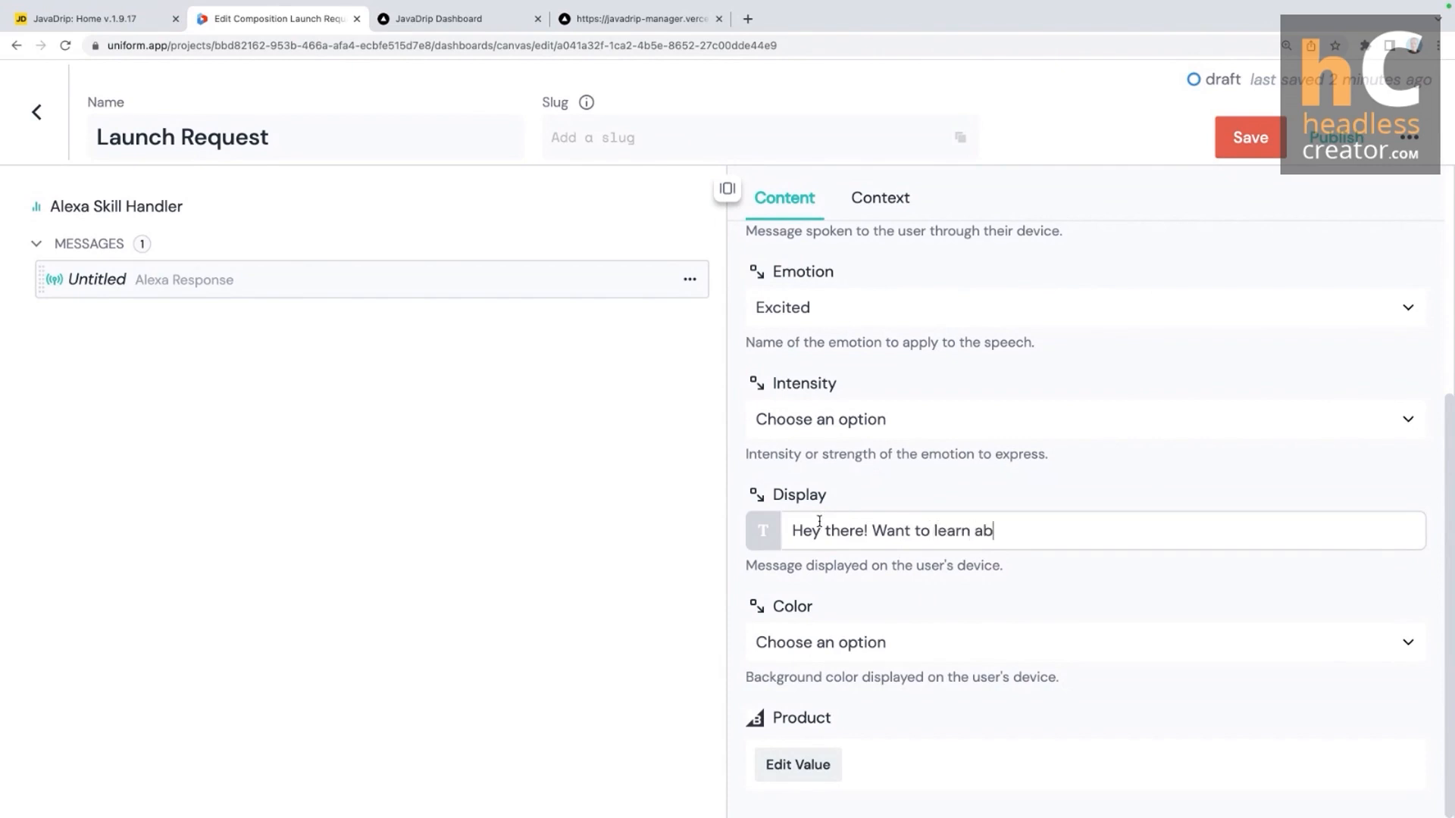
type("out {product.name}?")
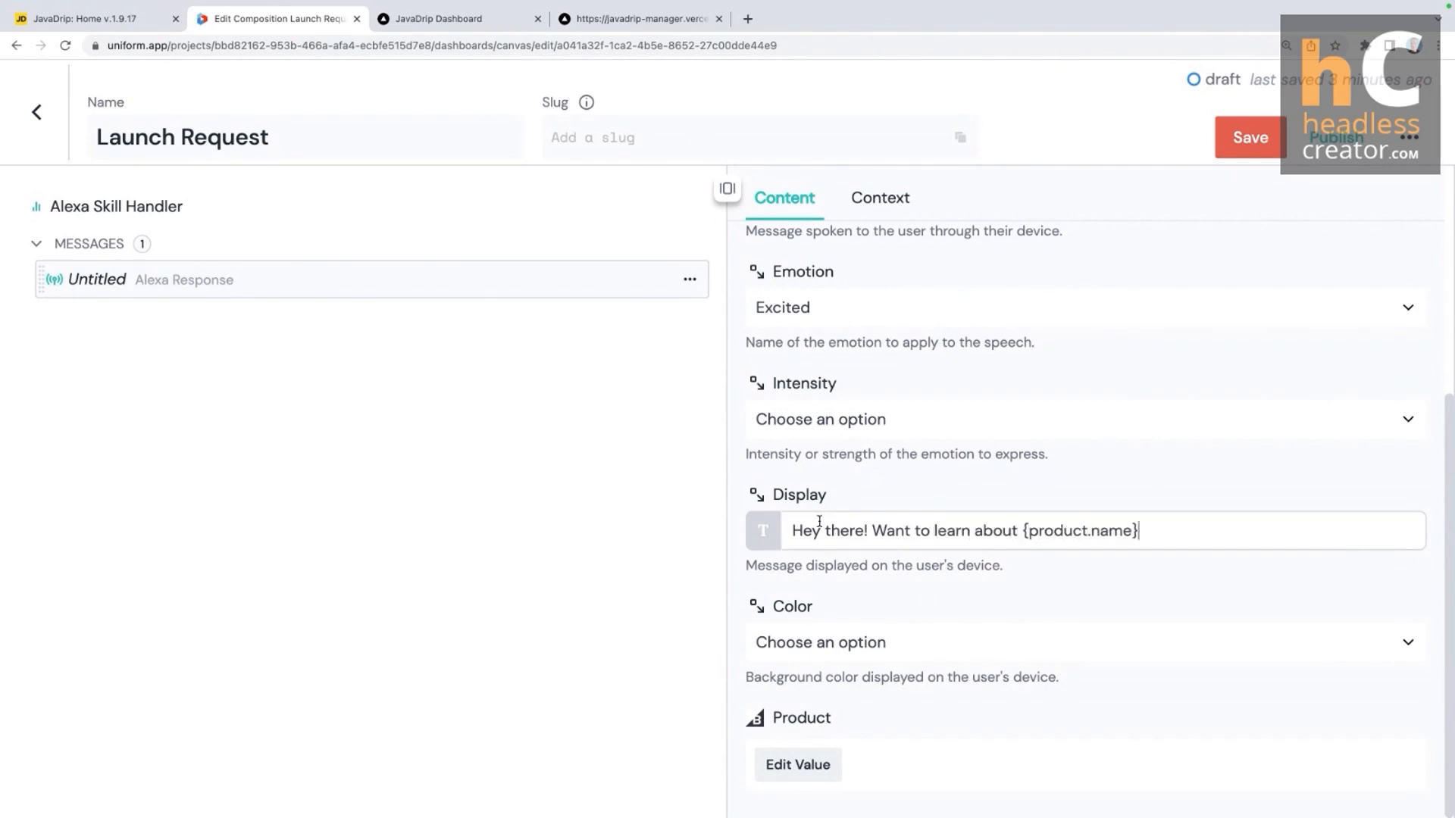
Step: Set the Alexa Response's background Color to Yellow and publish the Launch Request composition
left_click(864, 644)
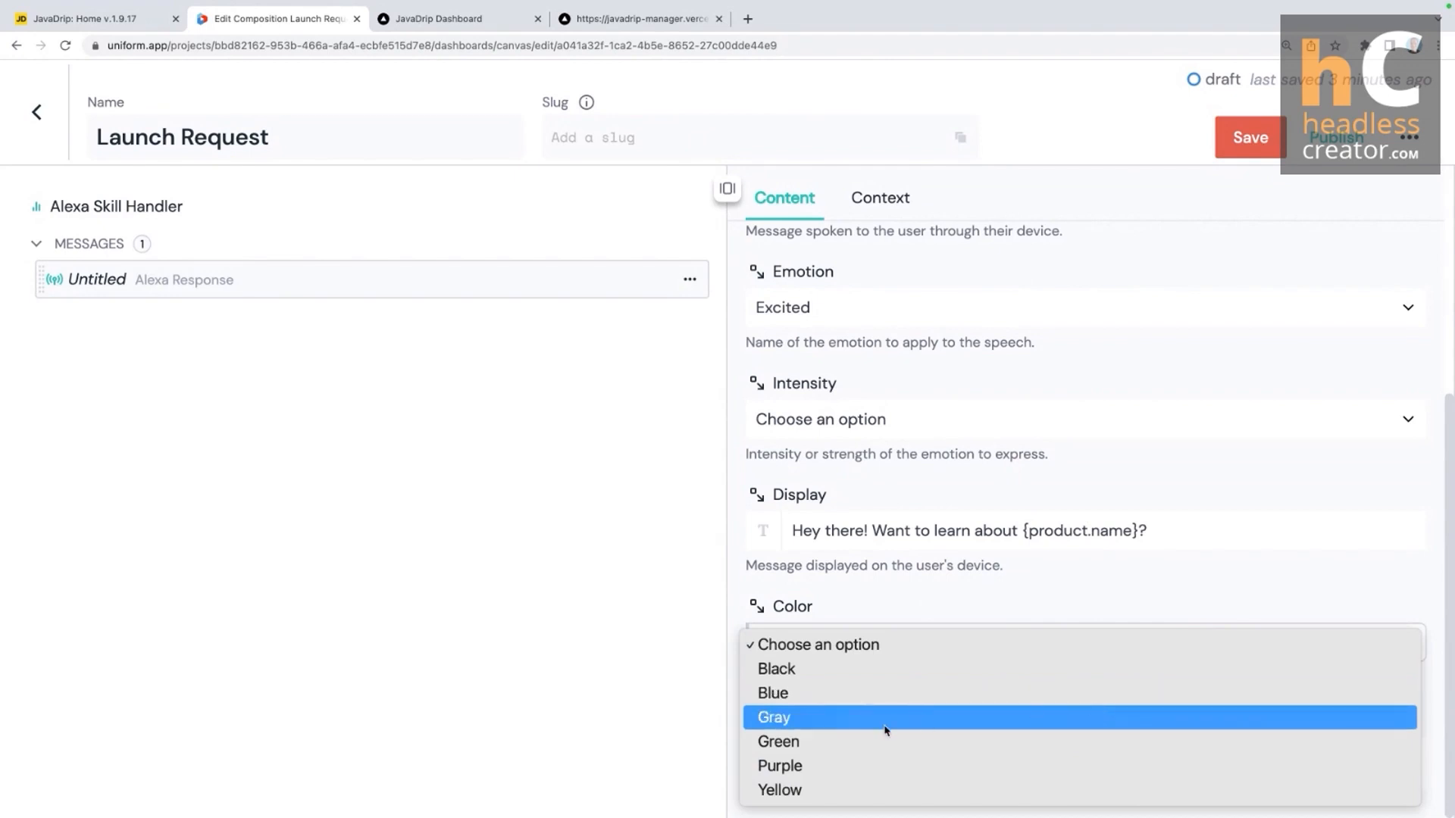
left_click(864, 788)
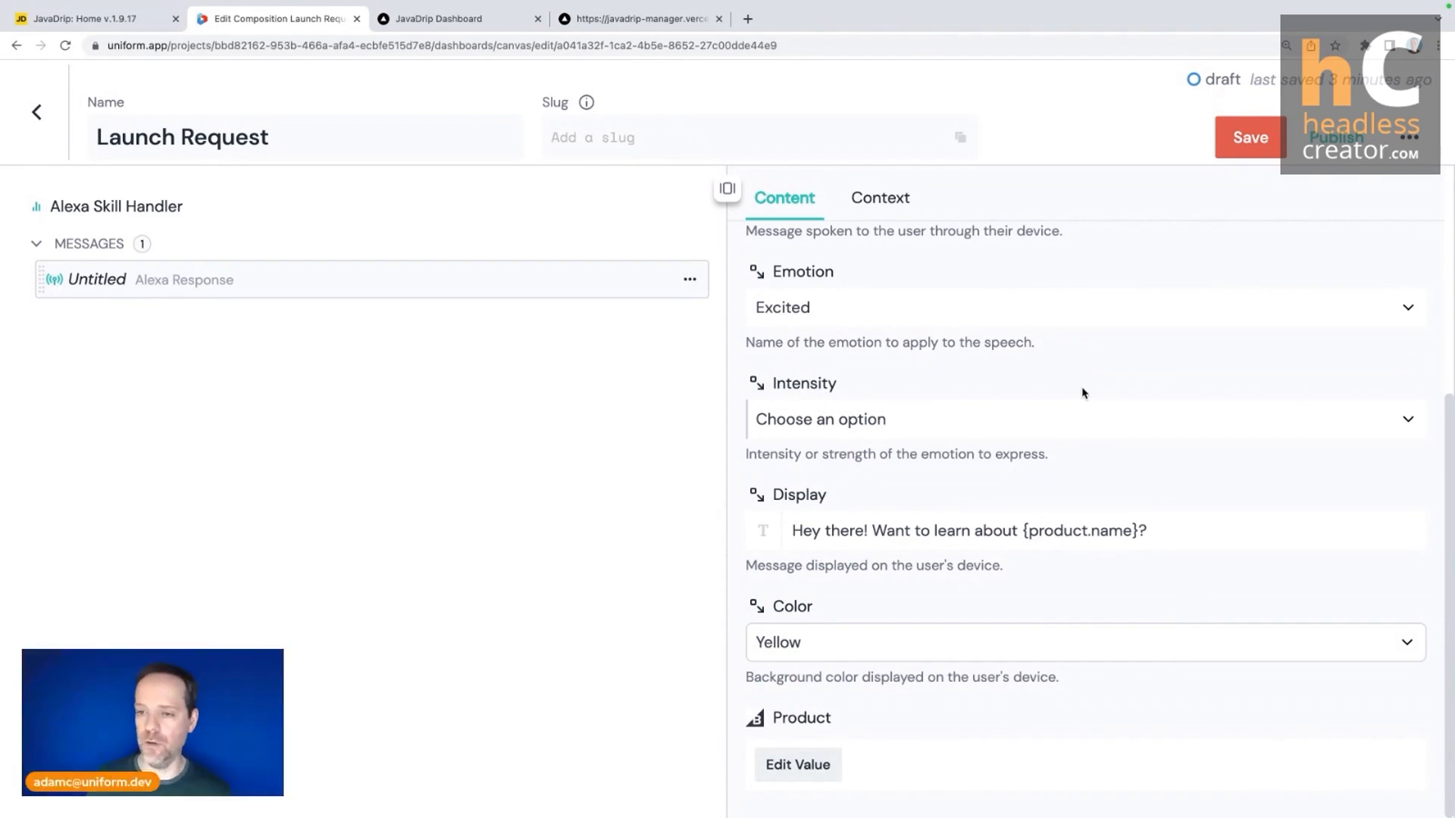
left_click(1342, 143)
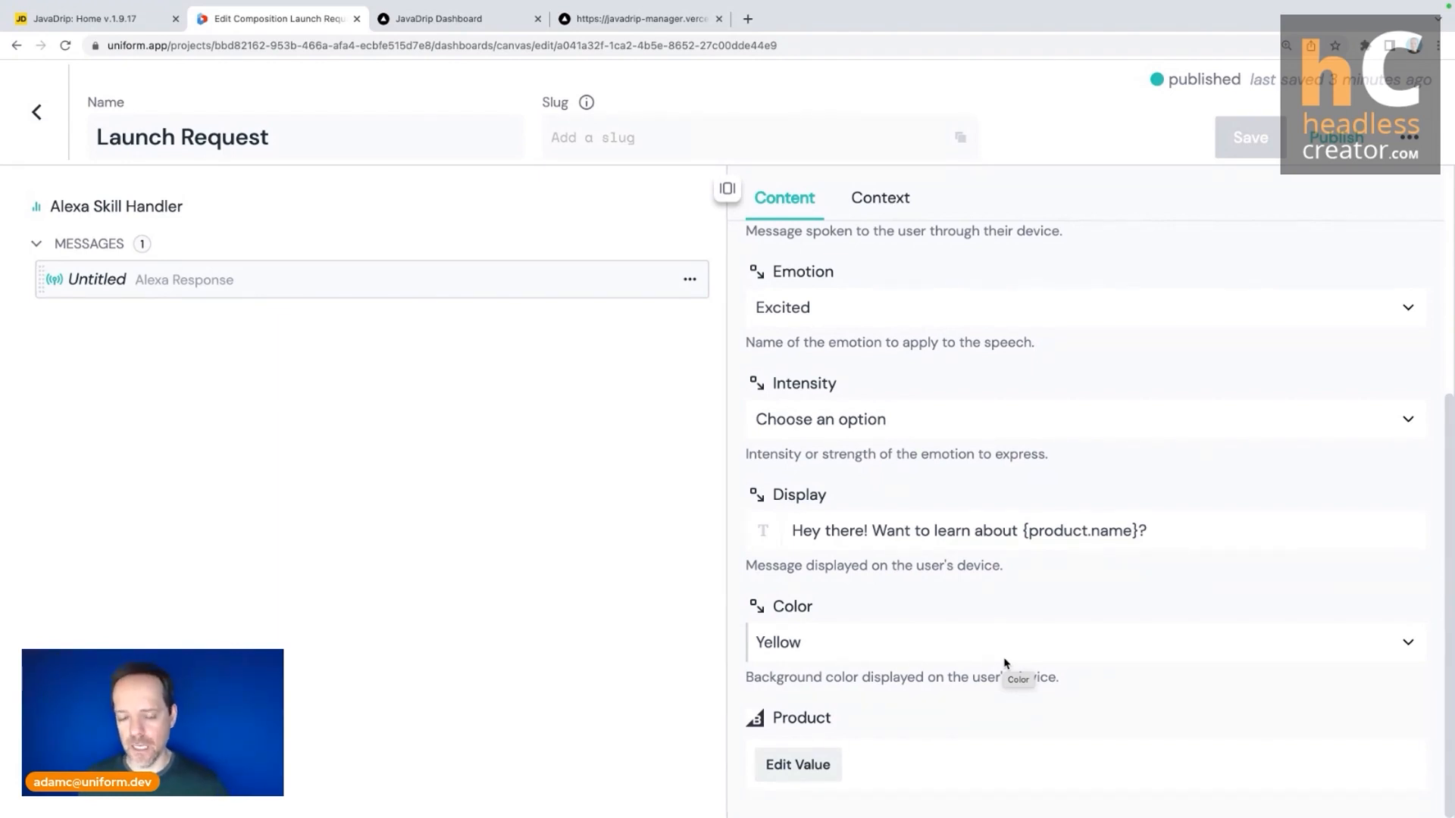
Step: Switch to the JavaDrip Dashboard and review its consumption, usage level, location and general statistics
left_click(470, 25)
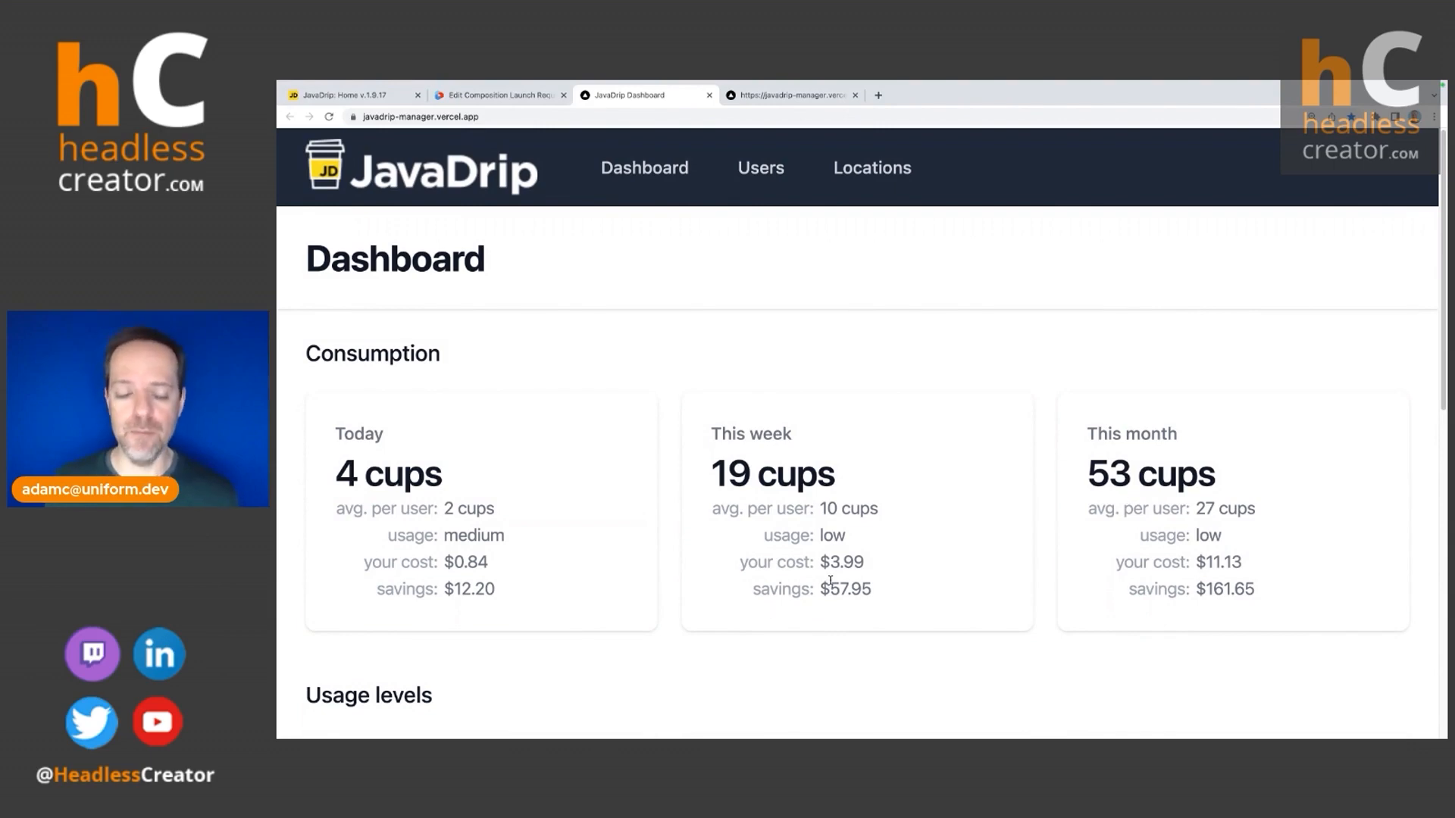
scroll(667, 481, "down", 1)
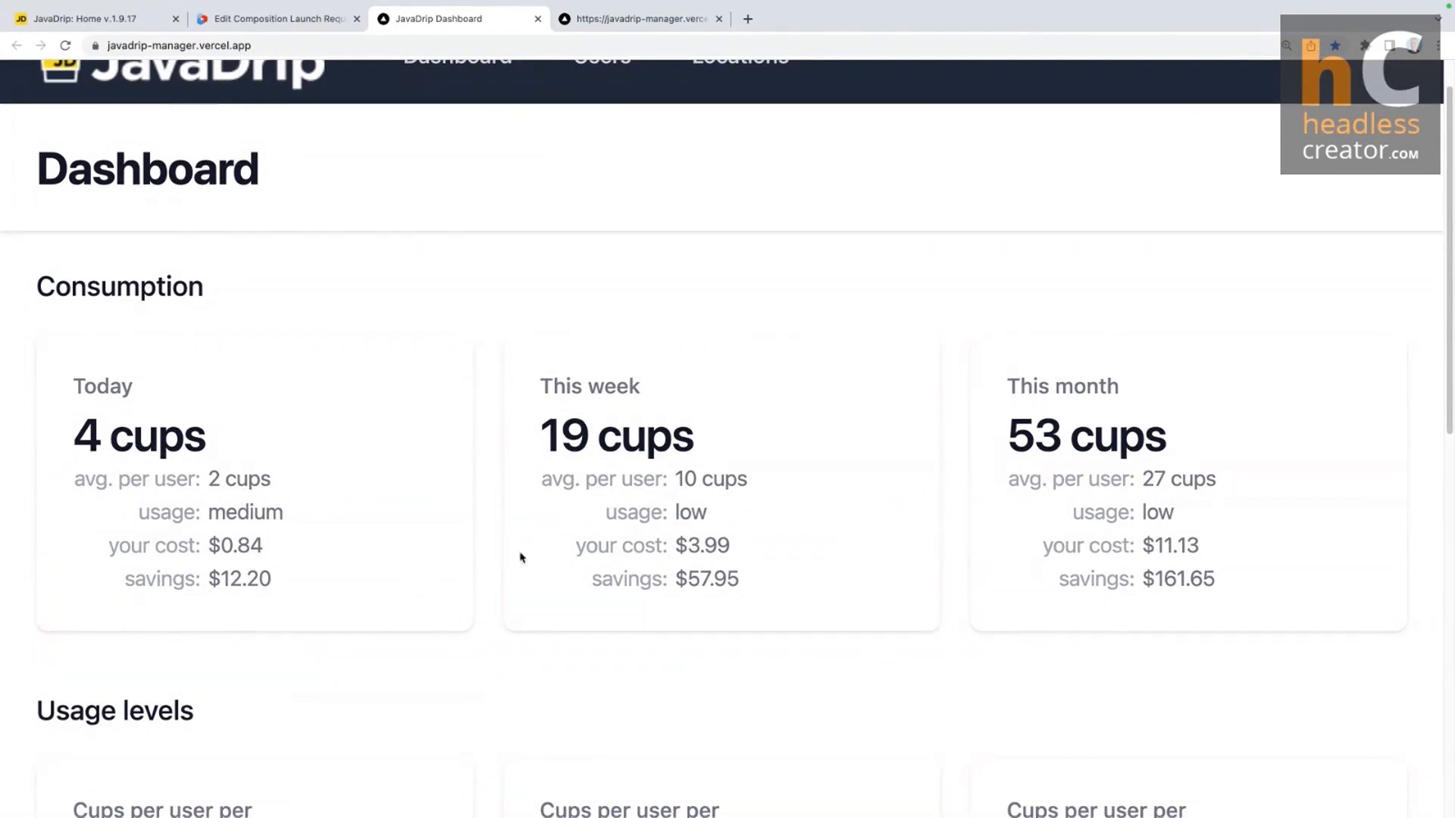
scroll(546, 487, "down", 10)
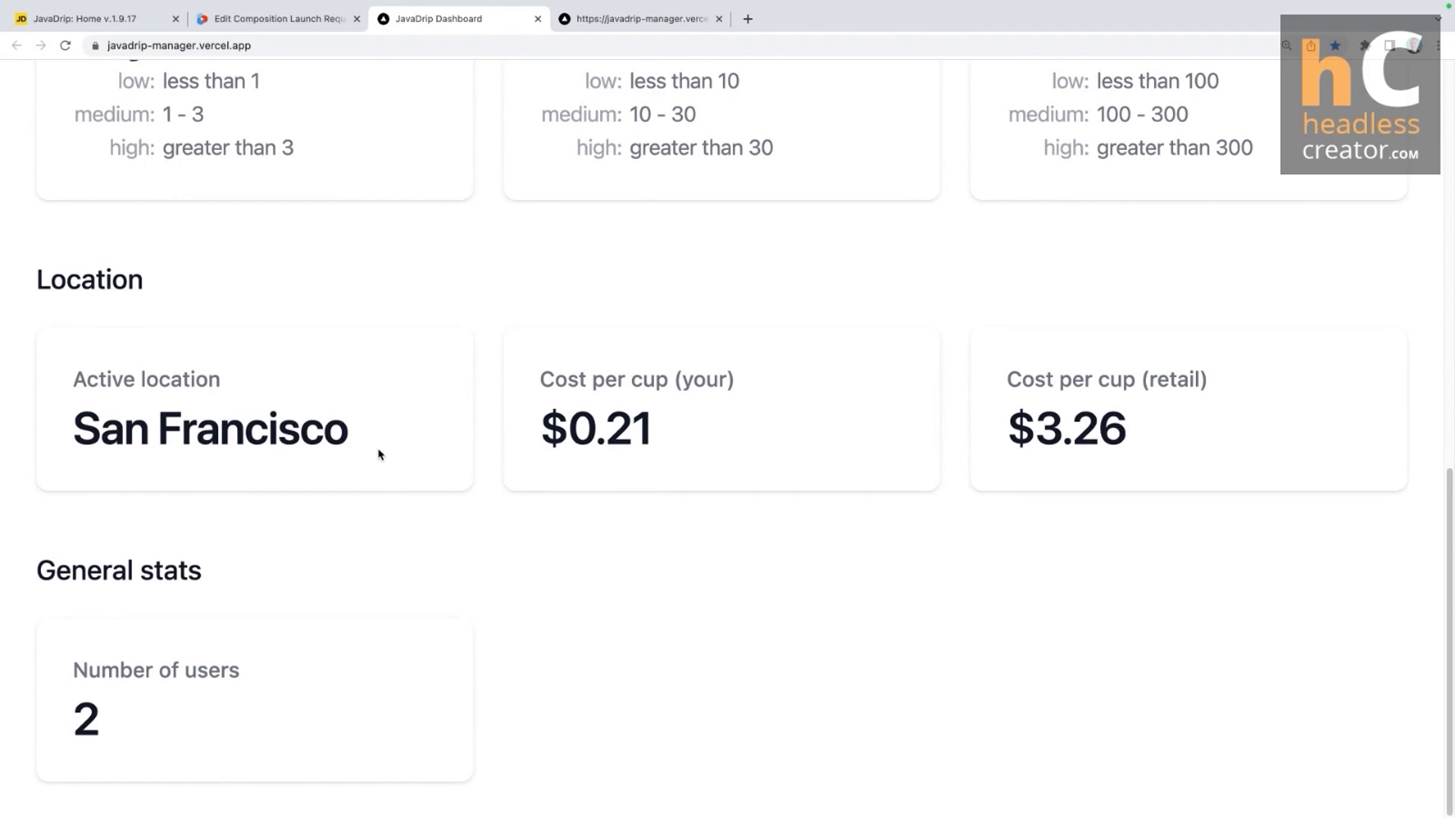
scroll(432, 422, "up", 10)
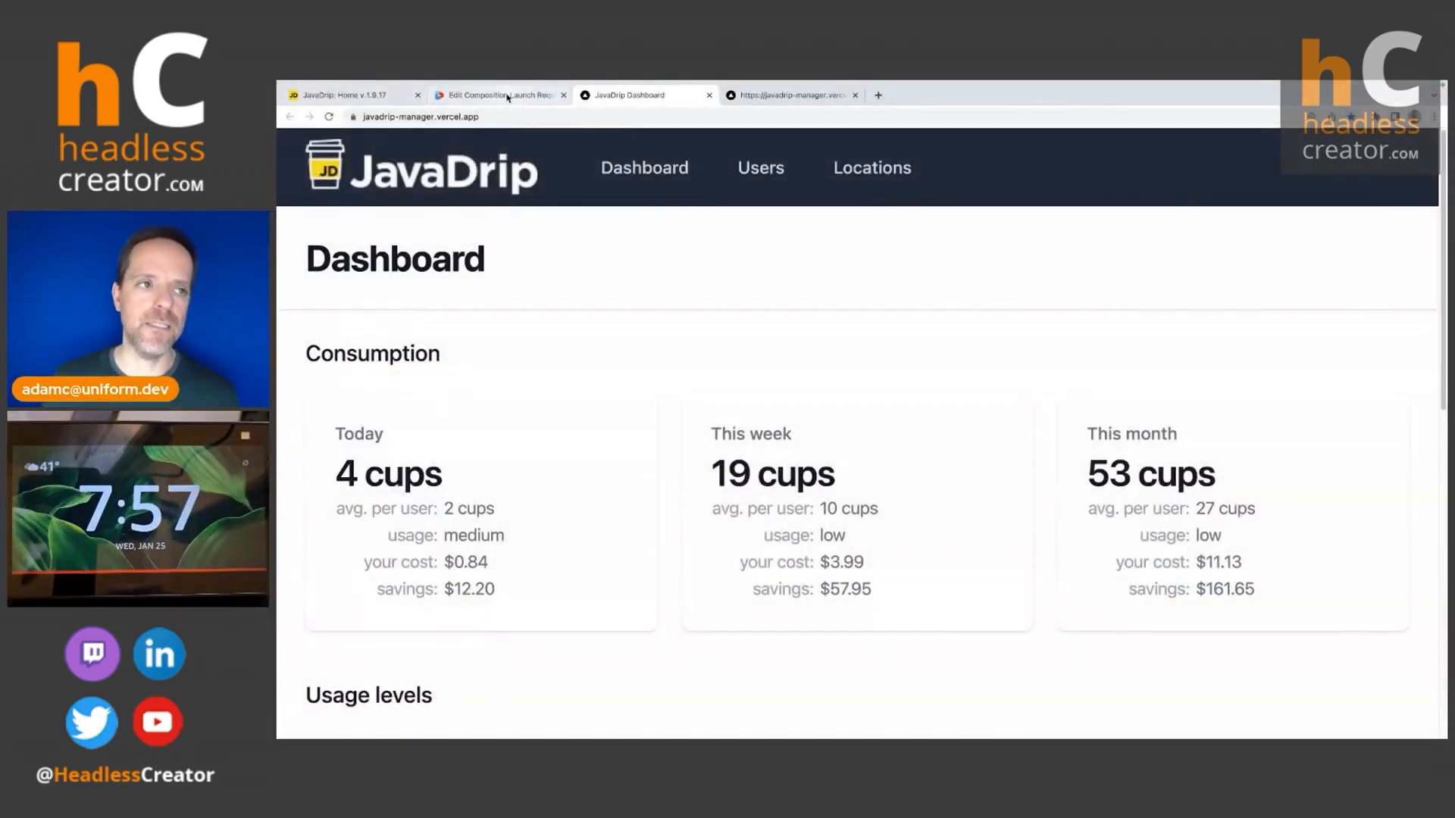
Step: Switch back to Uniform, leave the Launch Request composition and list the Alexa Skill Handler compositions
left_click(508, 97)
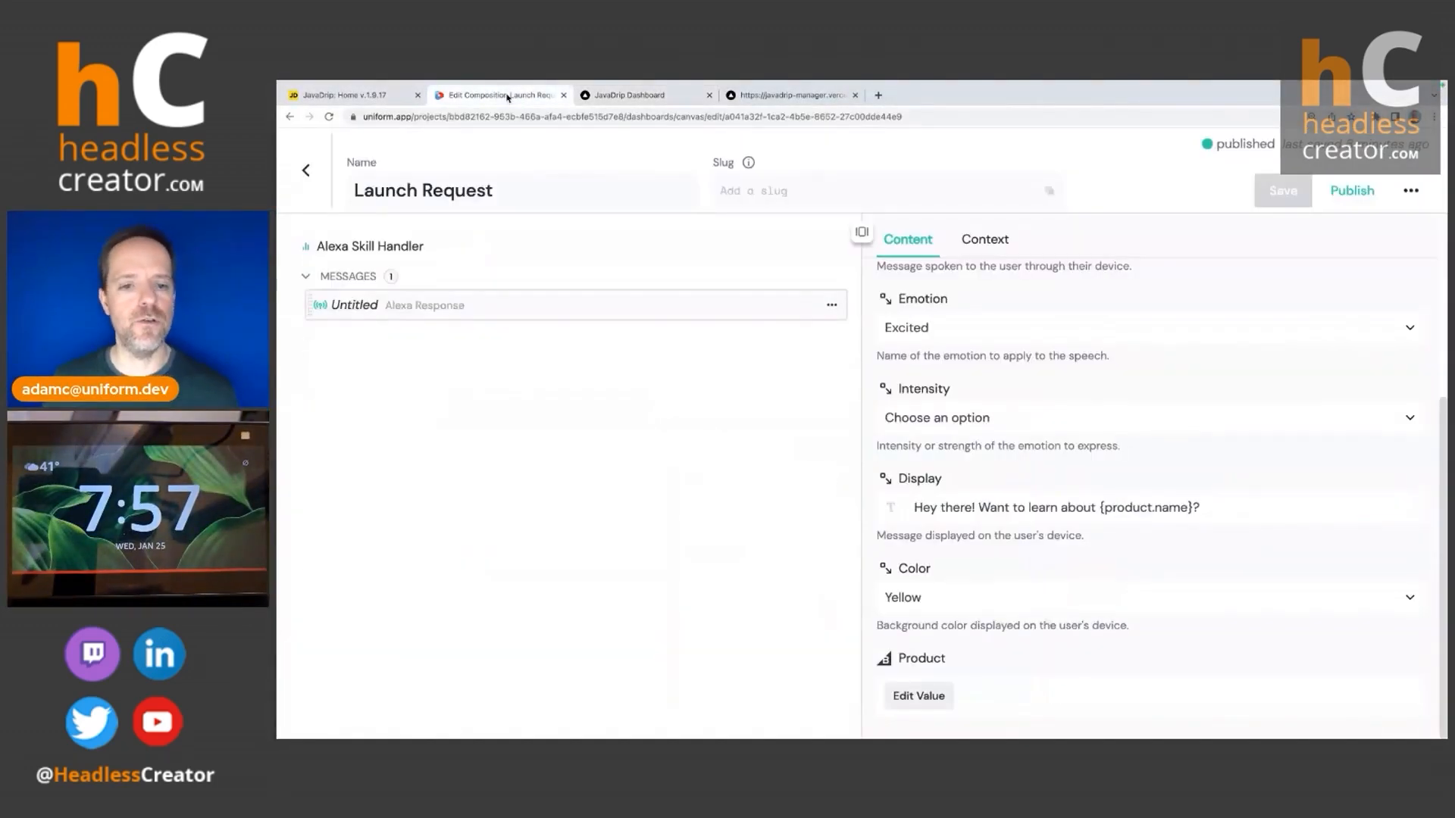
left_click(310, 170)
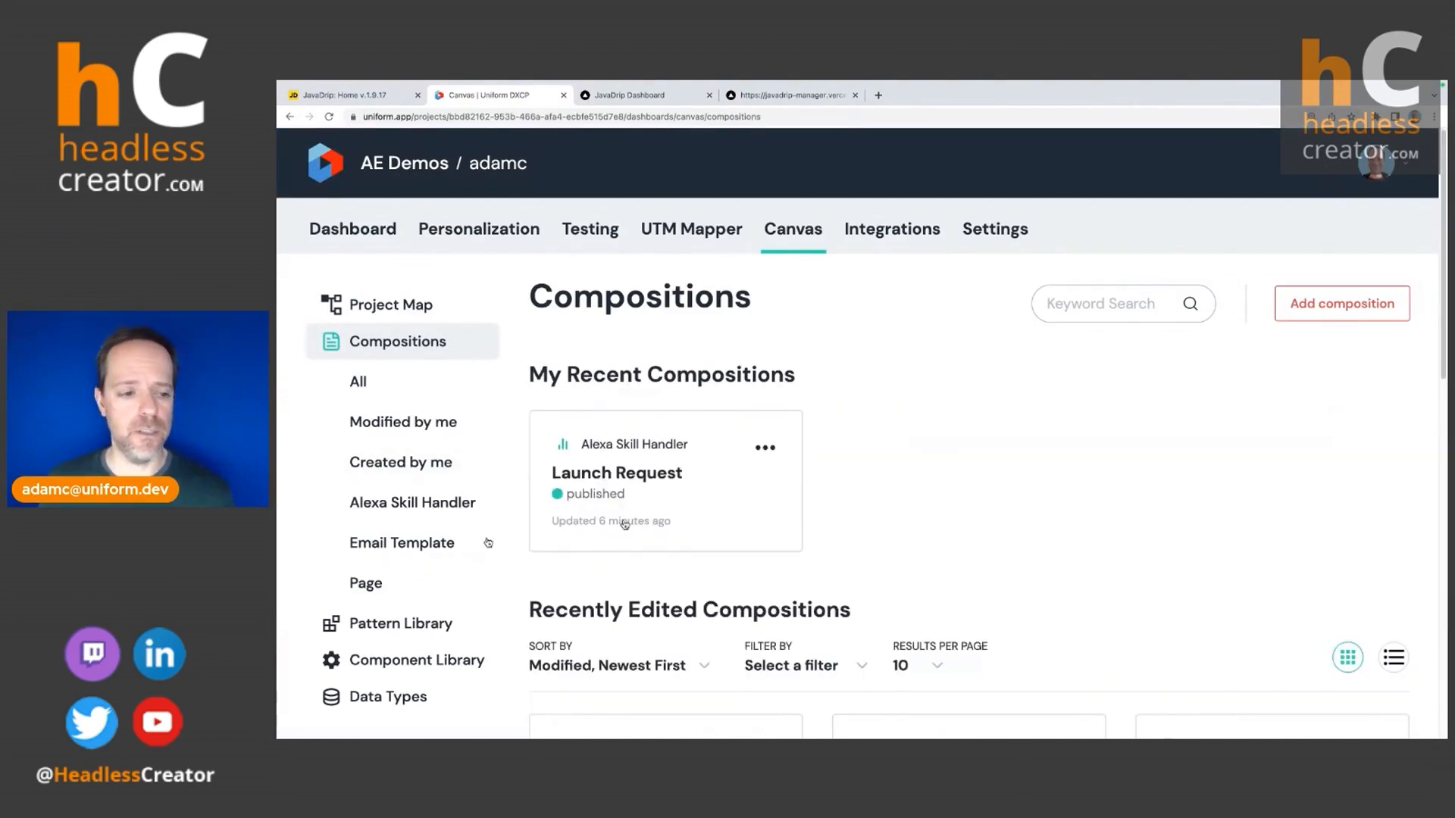
left_click(410, 504)
Step: Create a composition of type Alexa Skill Handler named "Consumption Summary Intent"
left_click(1309, 306)
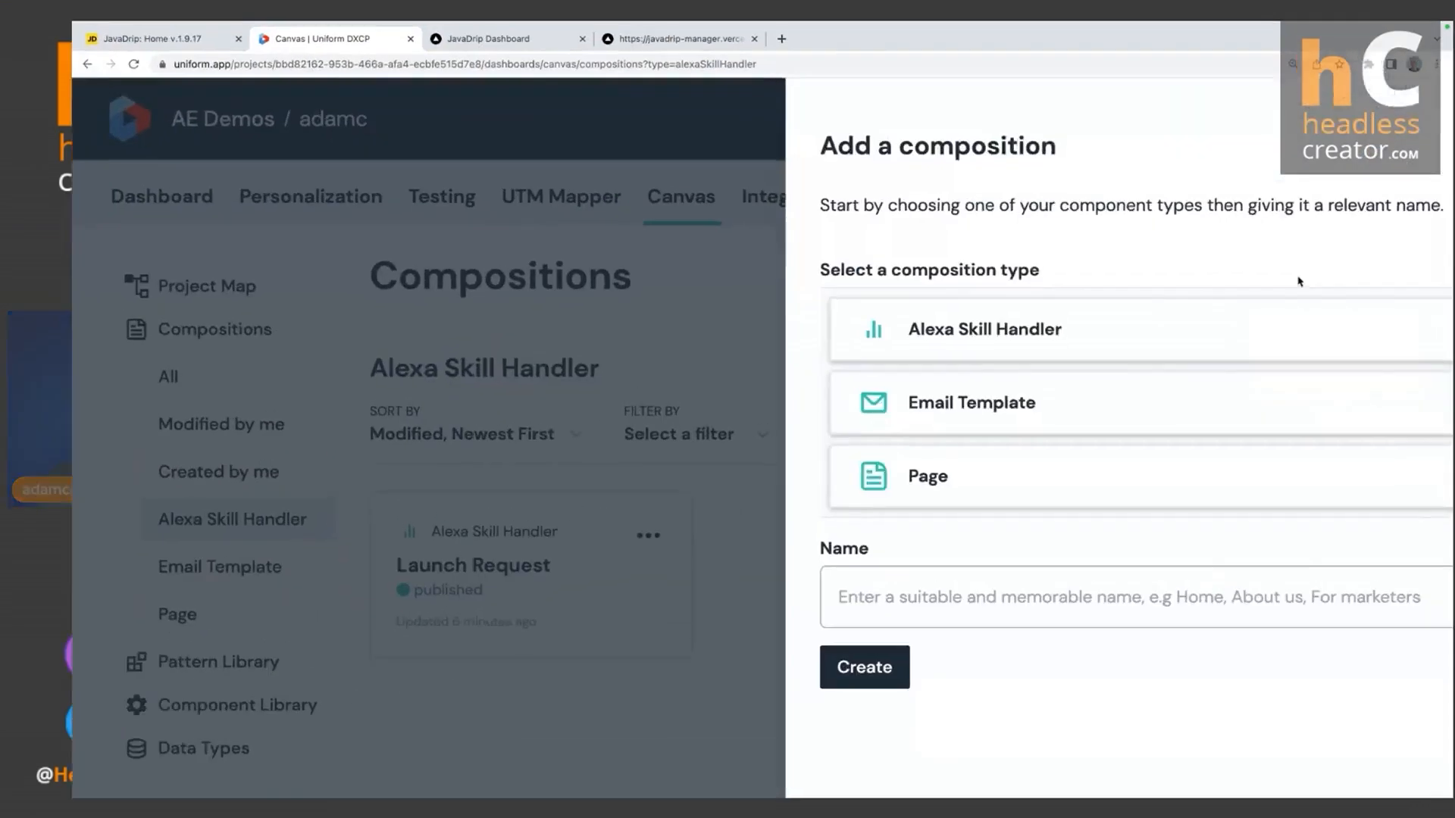
left_click(1054, 343)
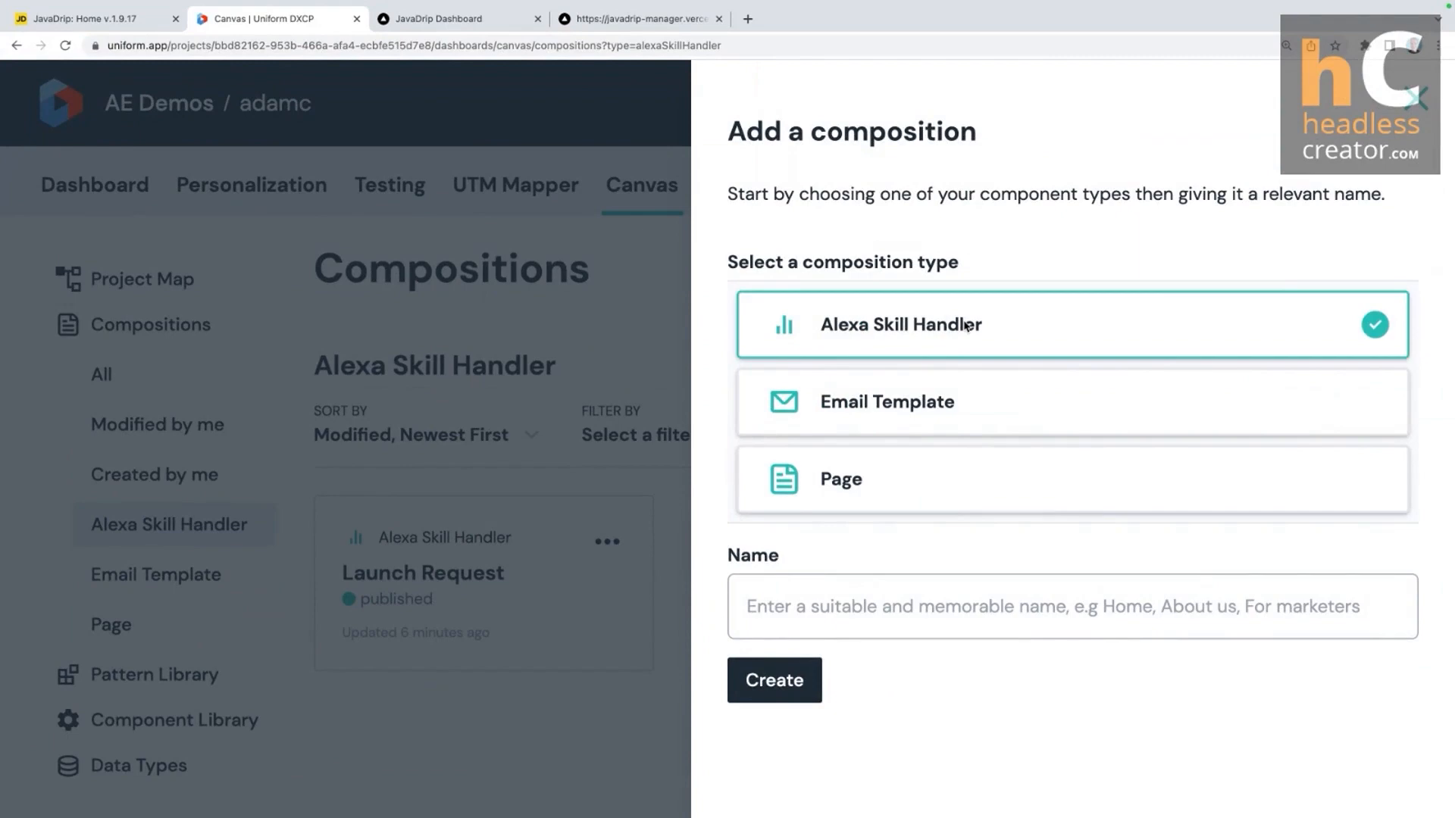
left_click(862, 609)
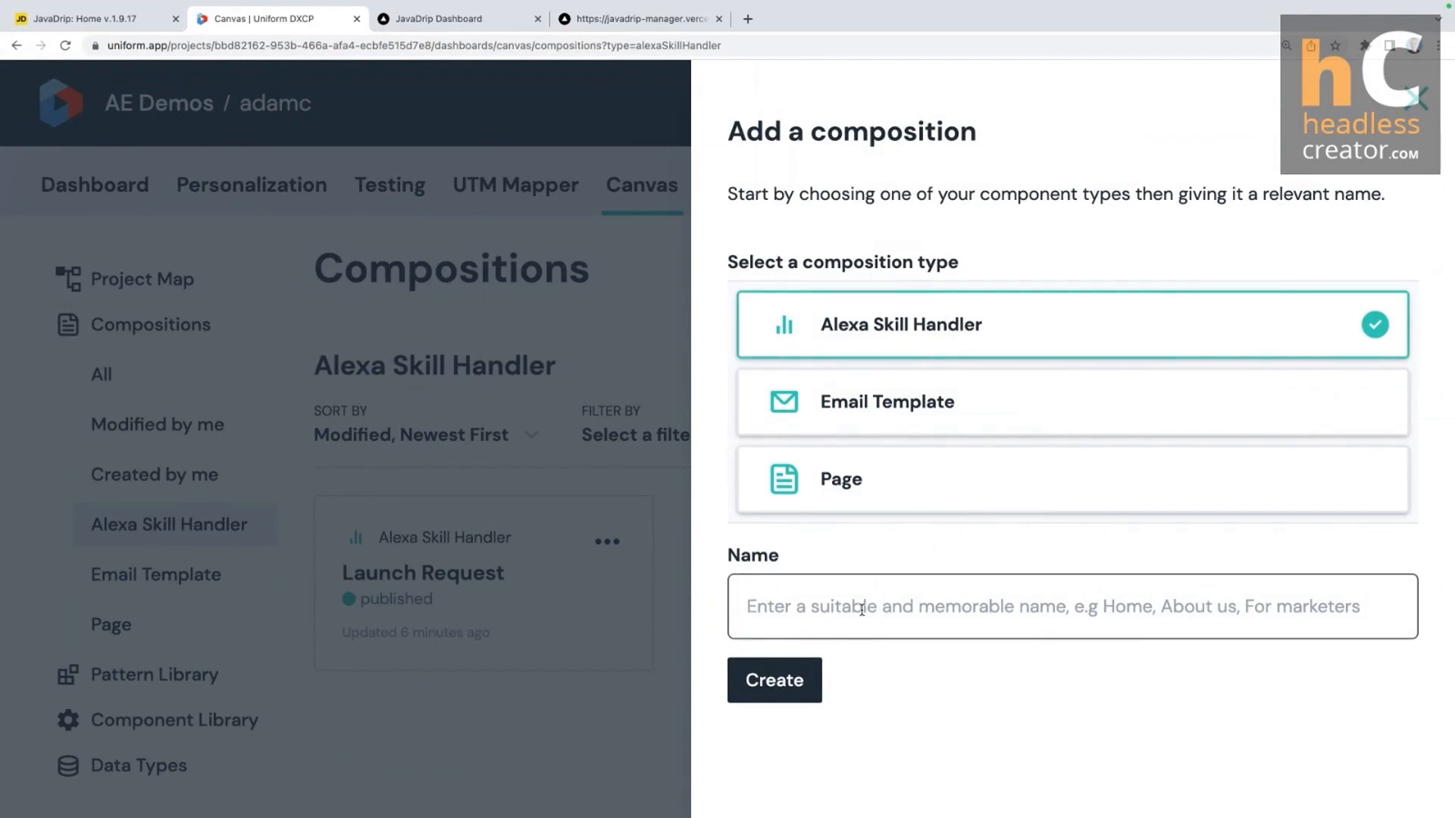
type("Consumpotion")
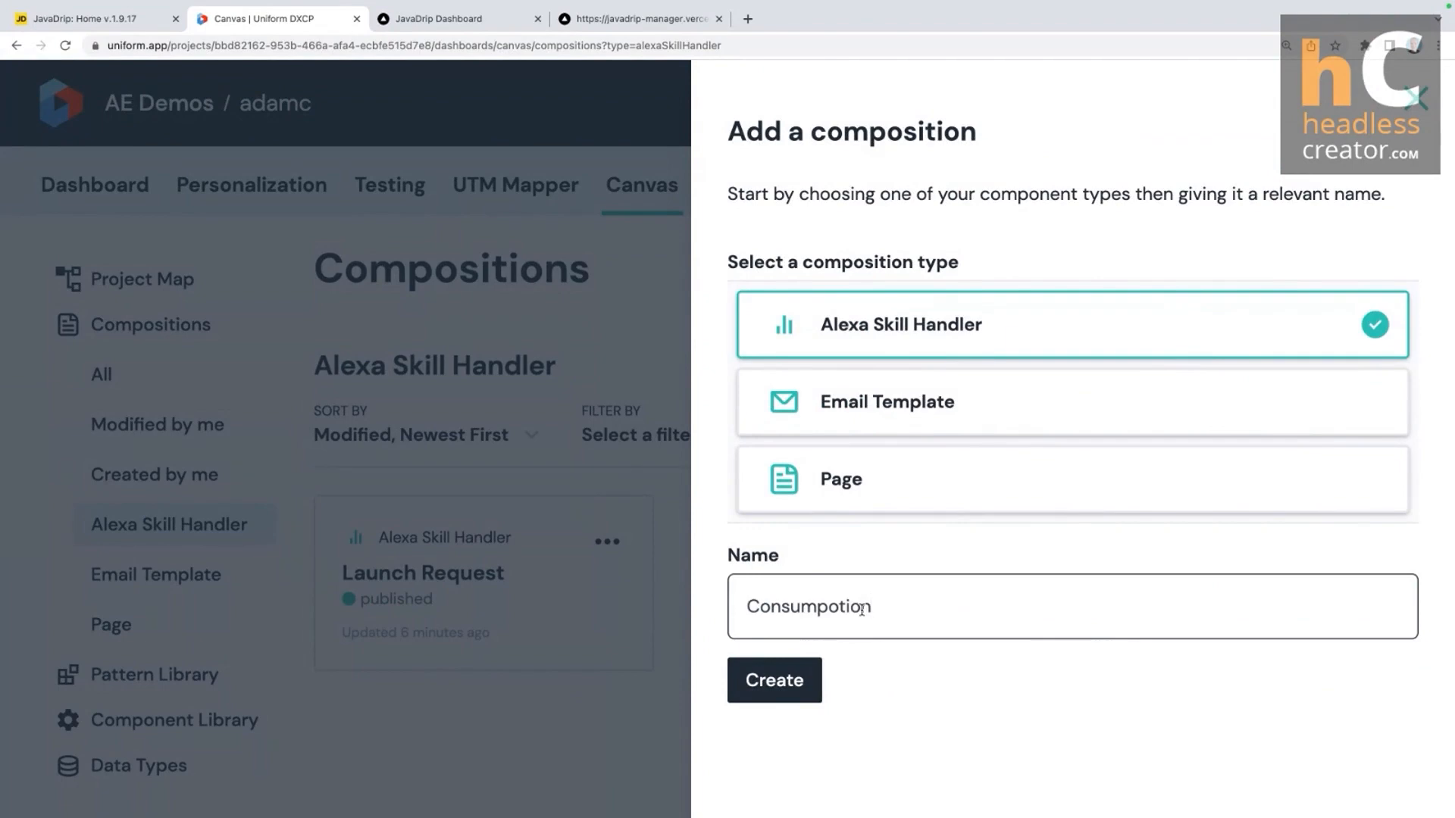
double_click(863, 609)
type("ConsumptionSummary Intent")
left_click(862, 610)
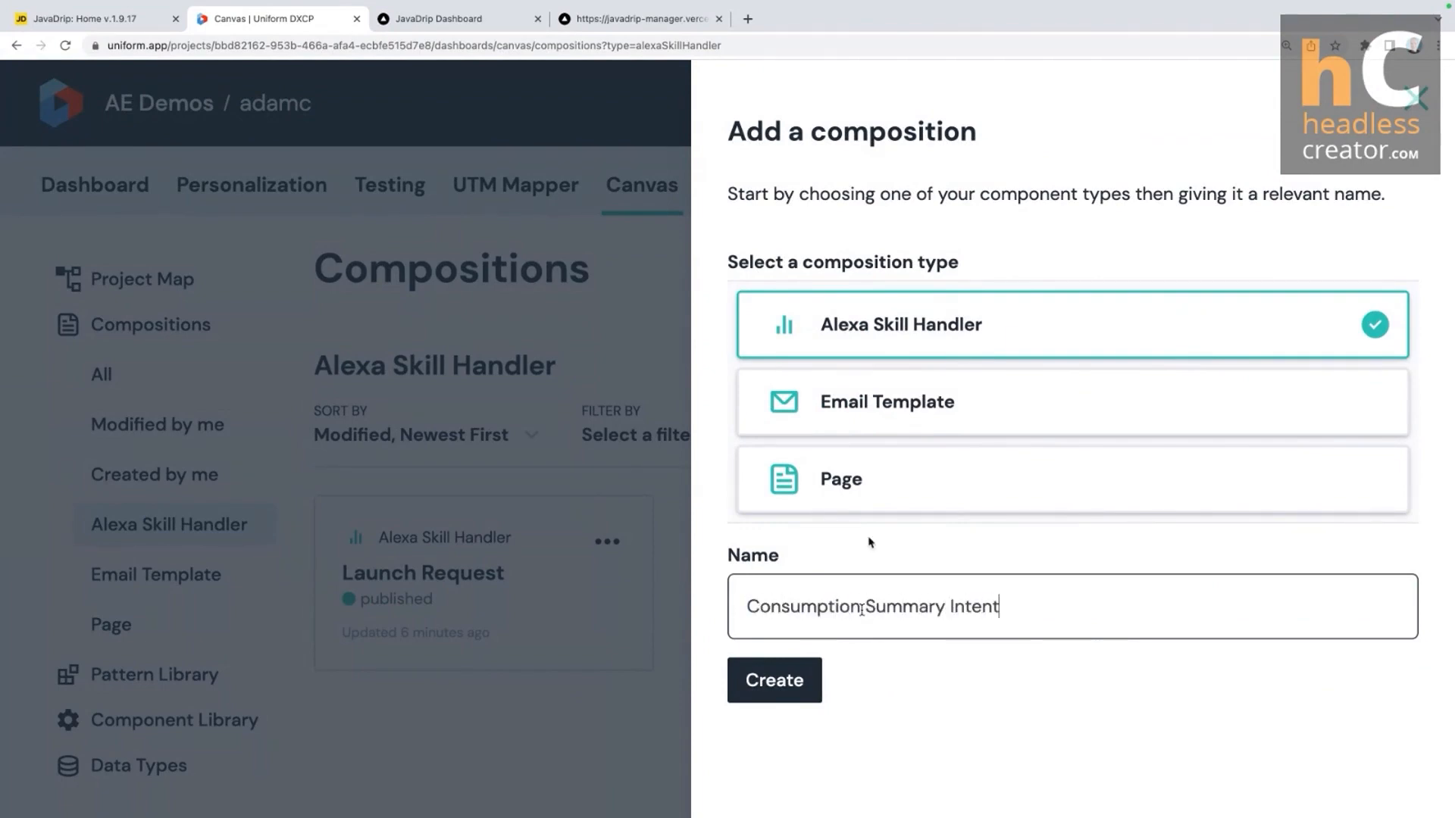
left_click(780, 686)
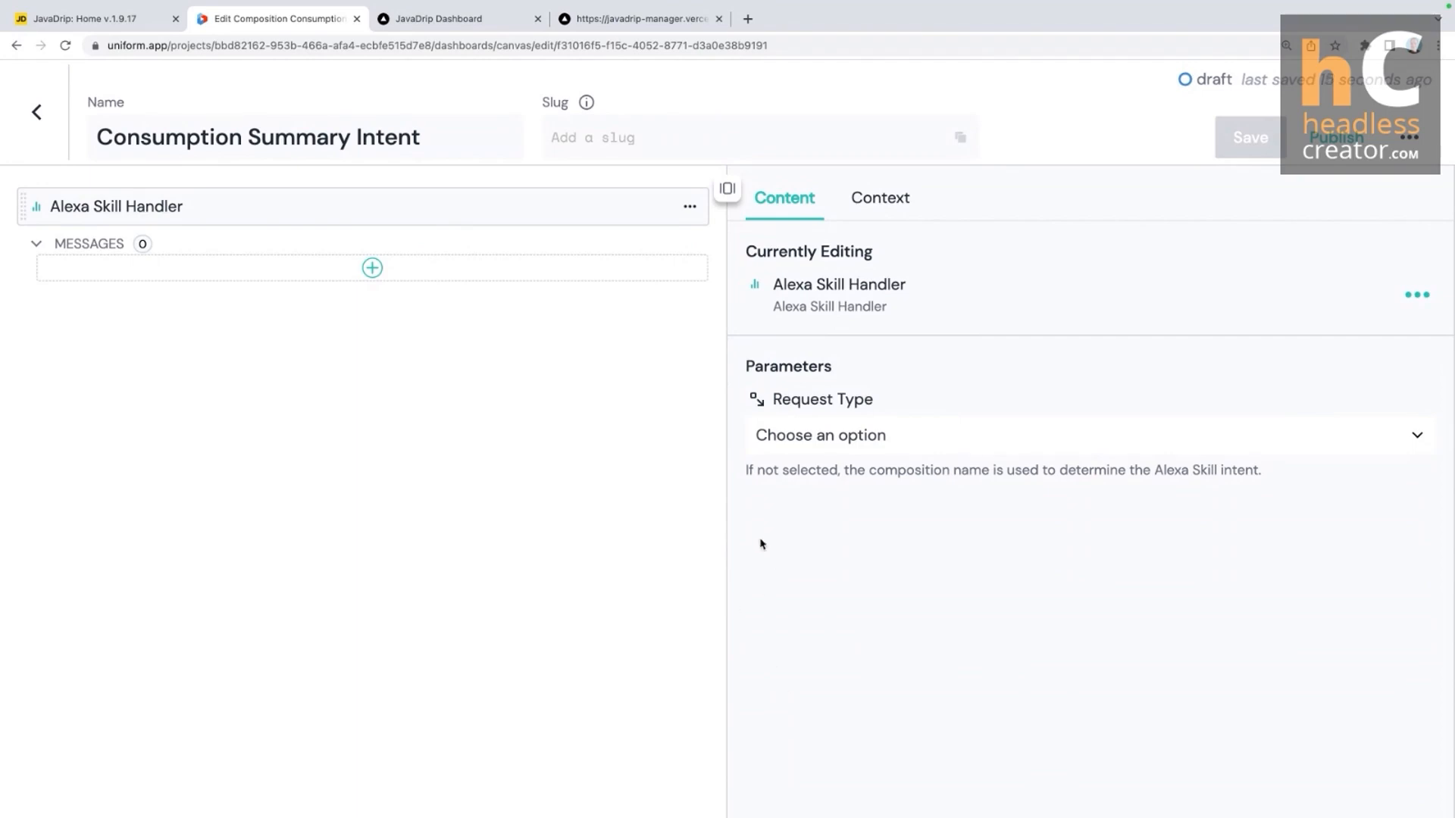
Step: Switch to the Alexa developer console and review the sample utterances of ConsumptionSummaryIntent
key("ctrl+Right")
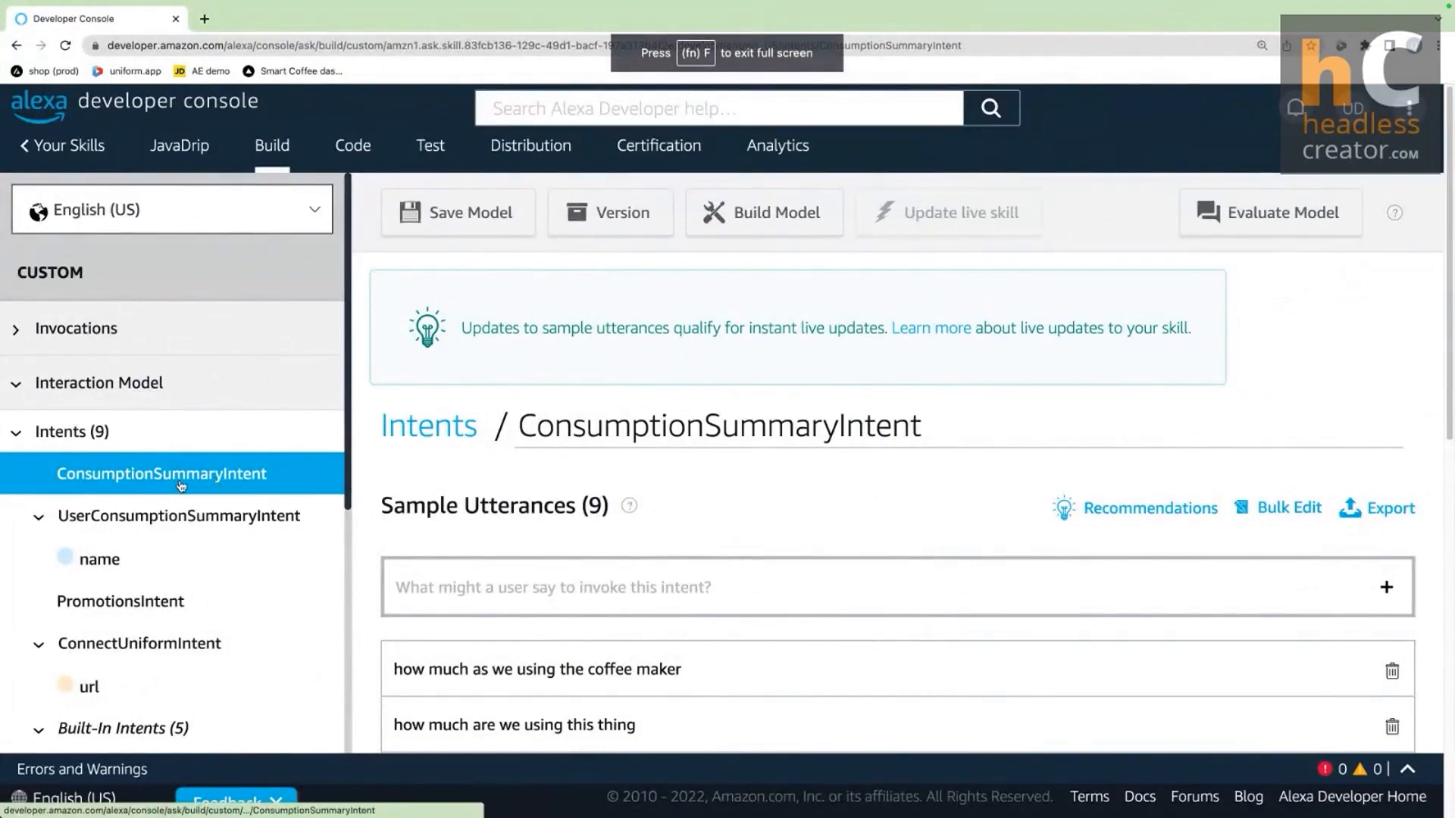
scroll(731, 444, "down", 4)
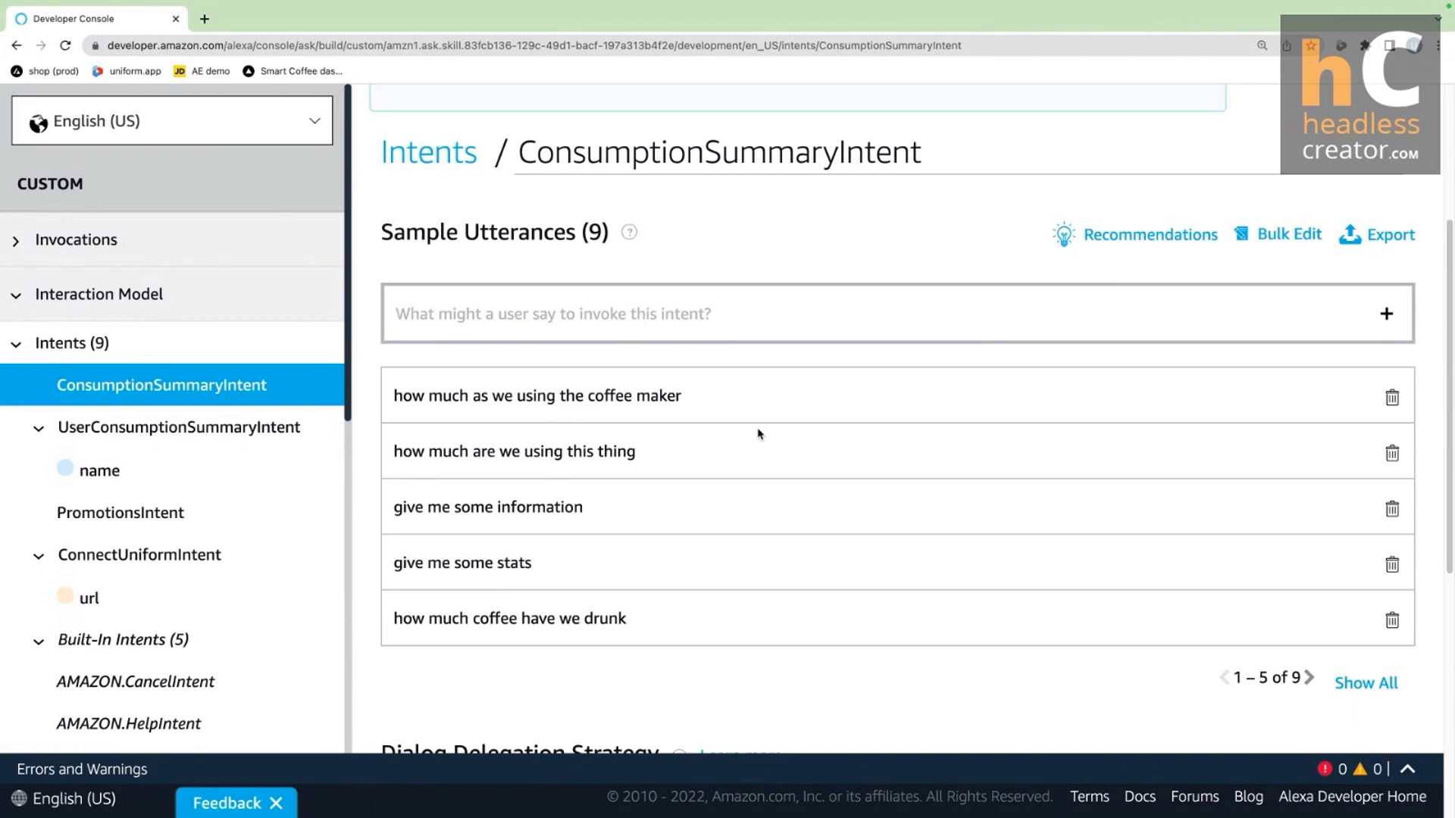
Step: Switch back to Uniform and set the Consumption Summary Intent composition's request type to Intent
key("ctrl+Left")
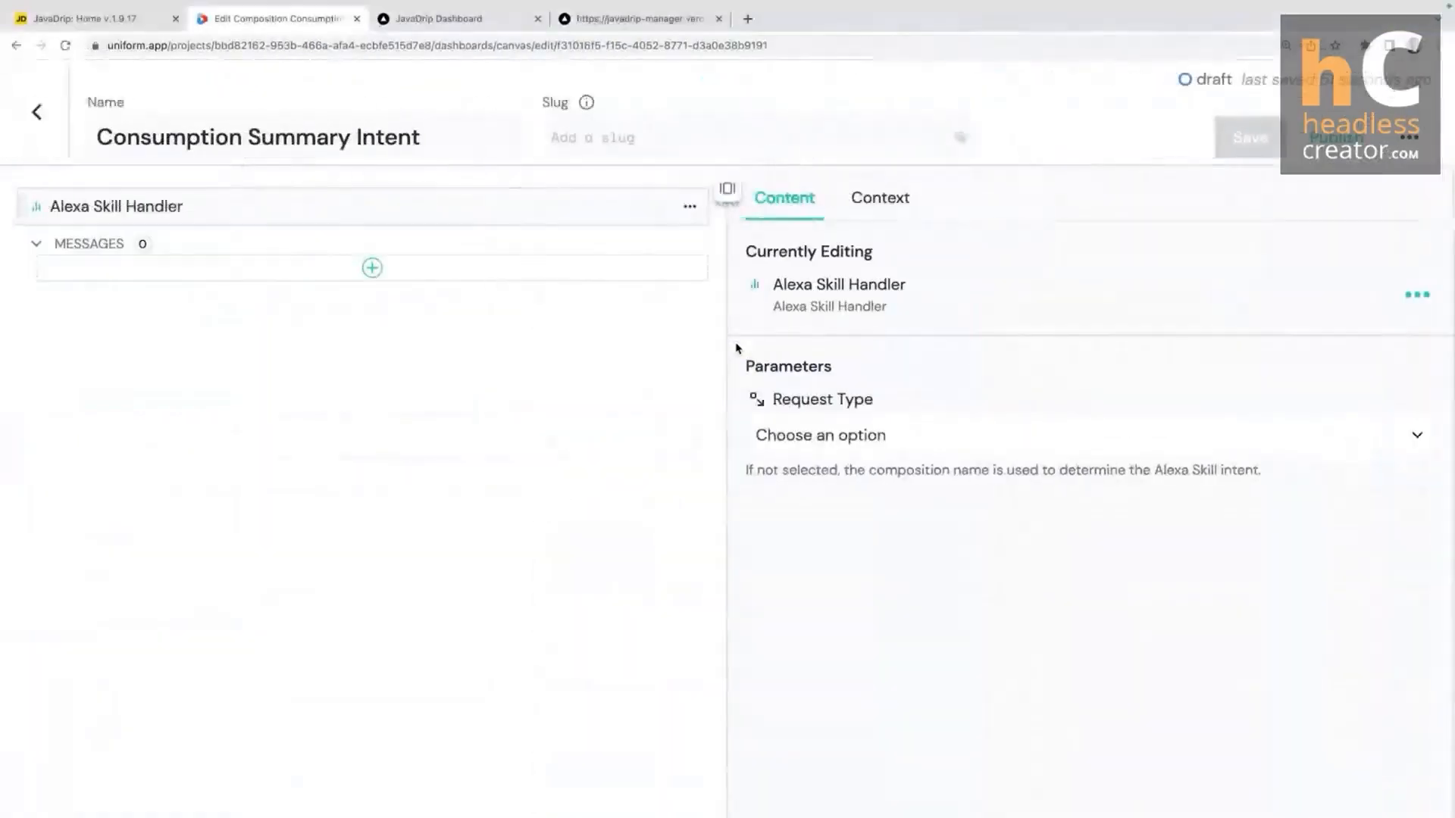
left_click(901, 447)
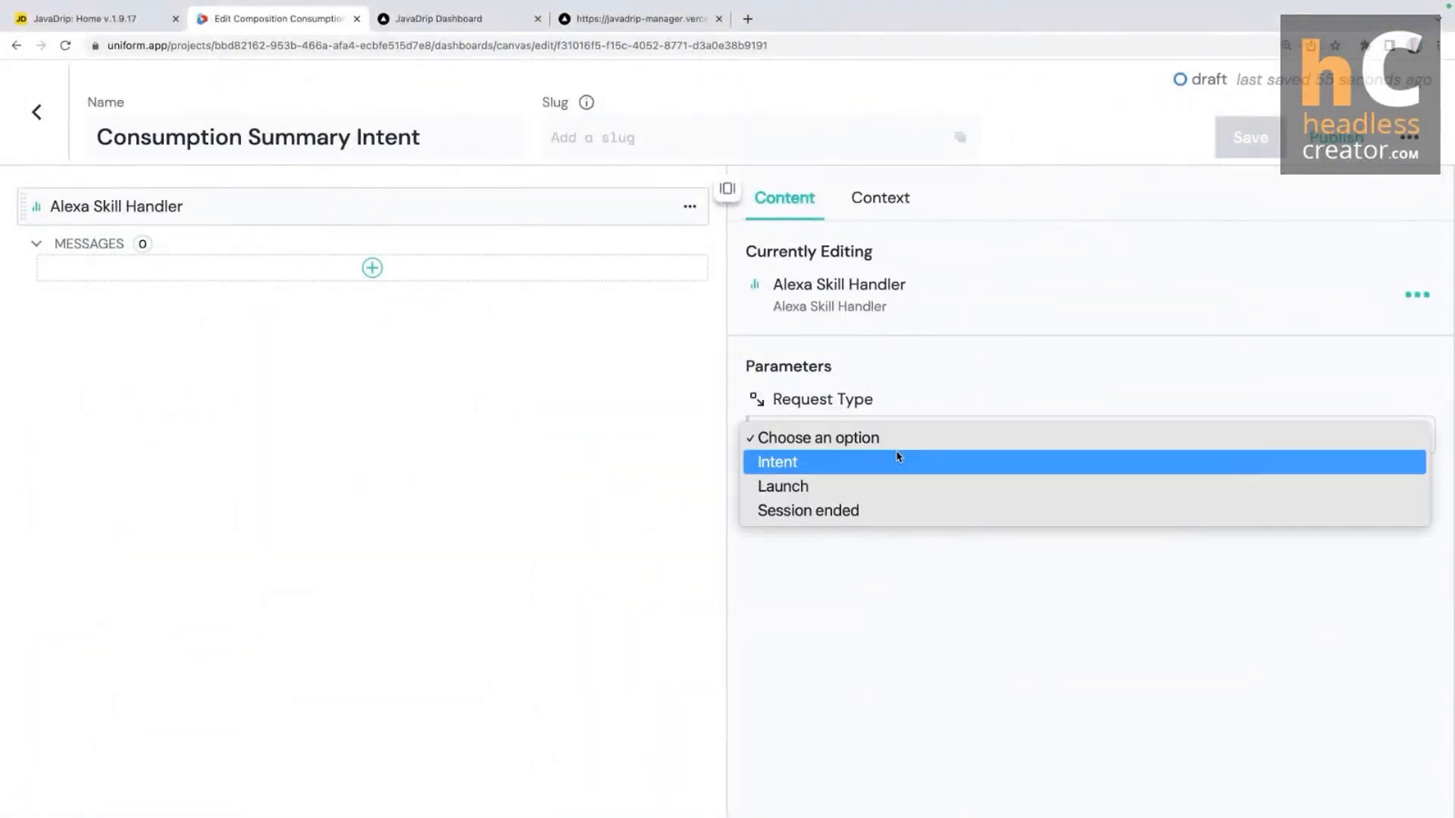
left_click(807, 463)
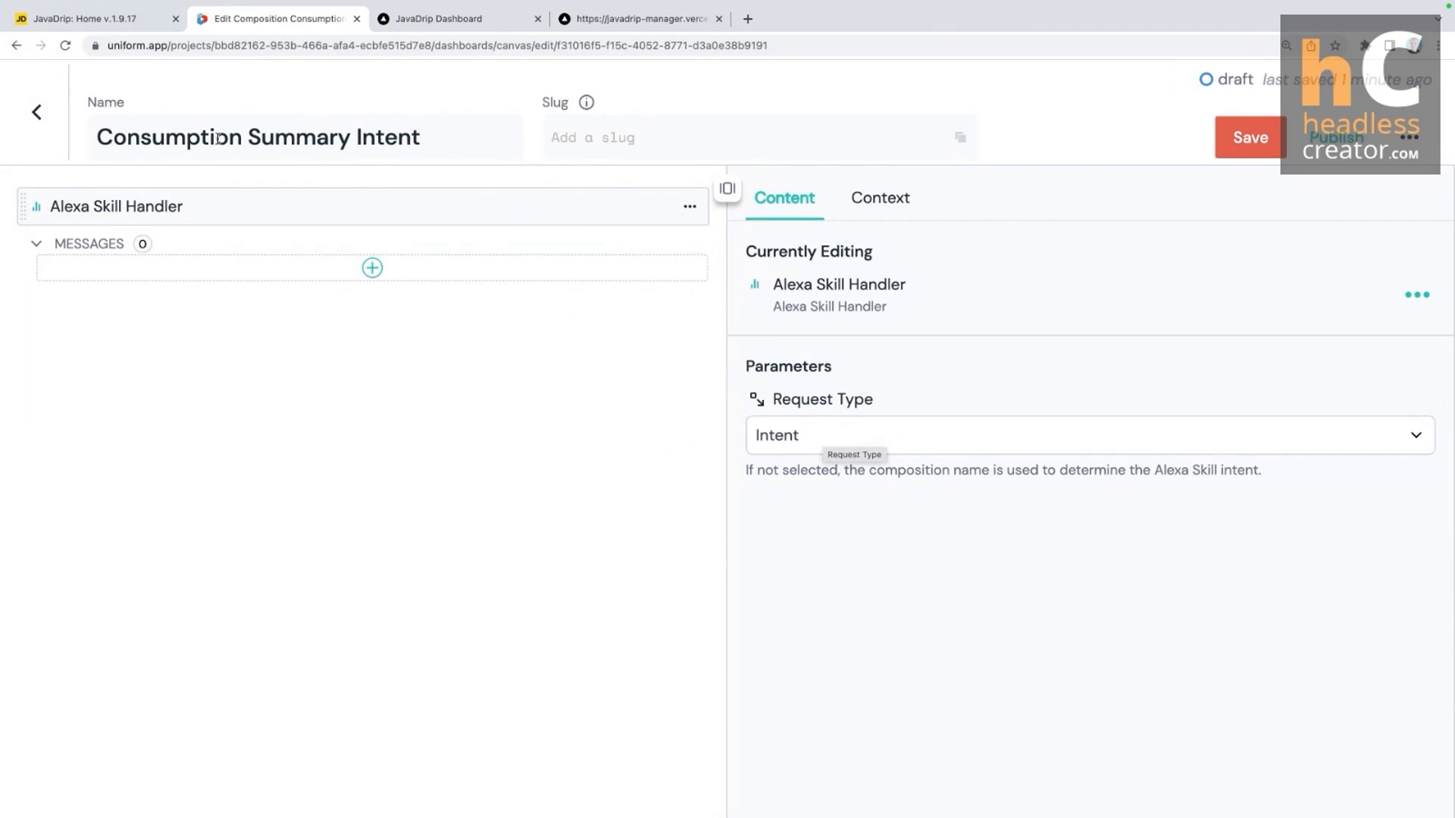
left_click(165, 137)
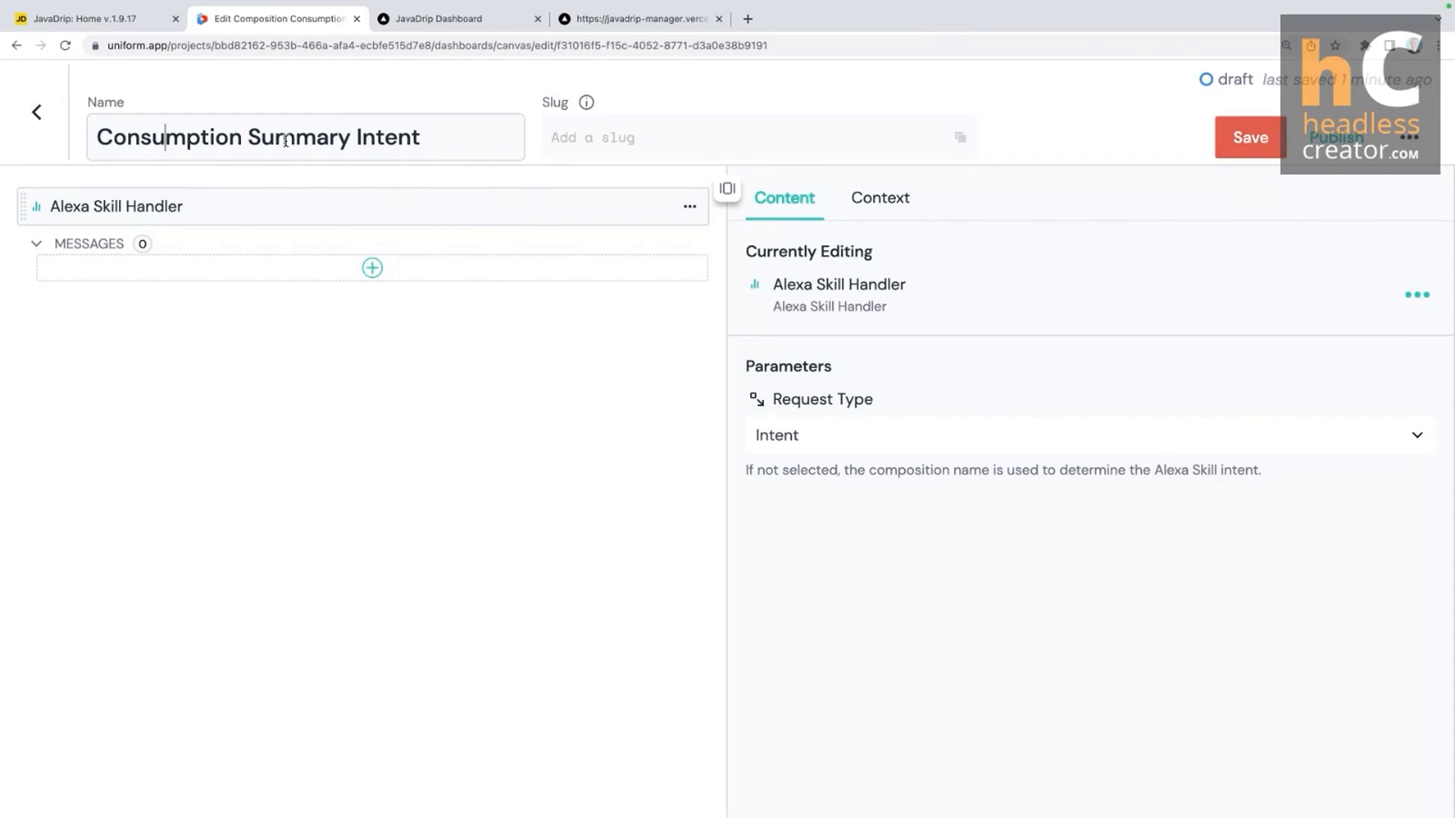
Step: Add an Alexa Response component to the empty messages slot of the Alexa Skill Handler
left_click(374, 269)
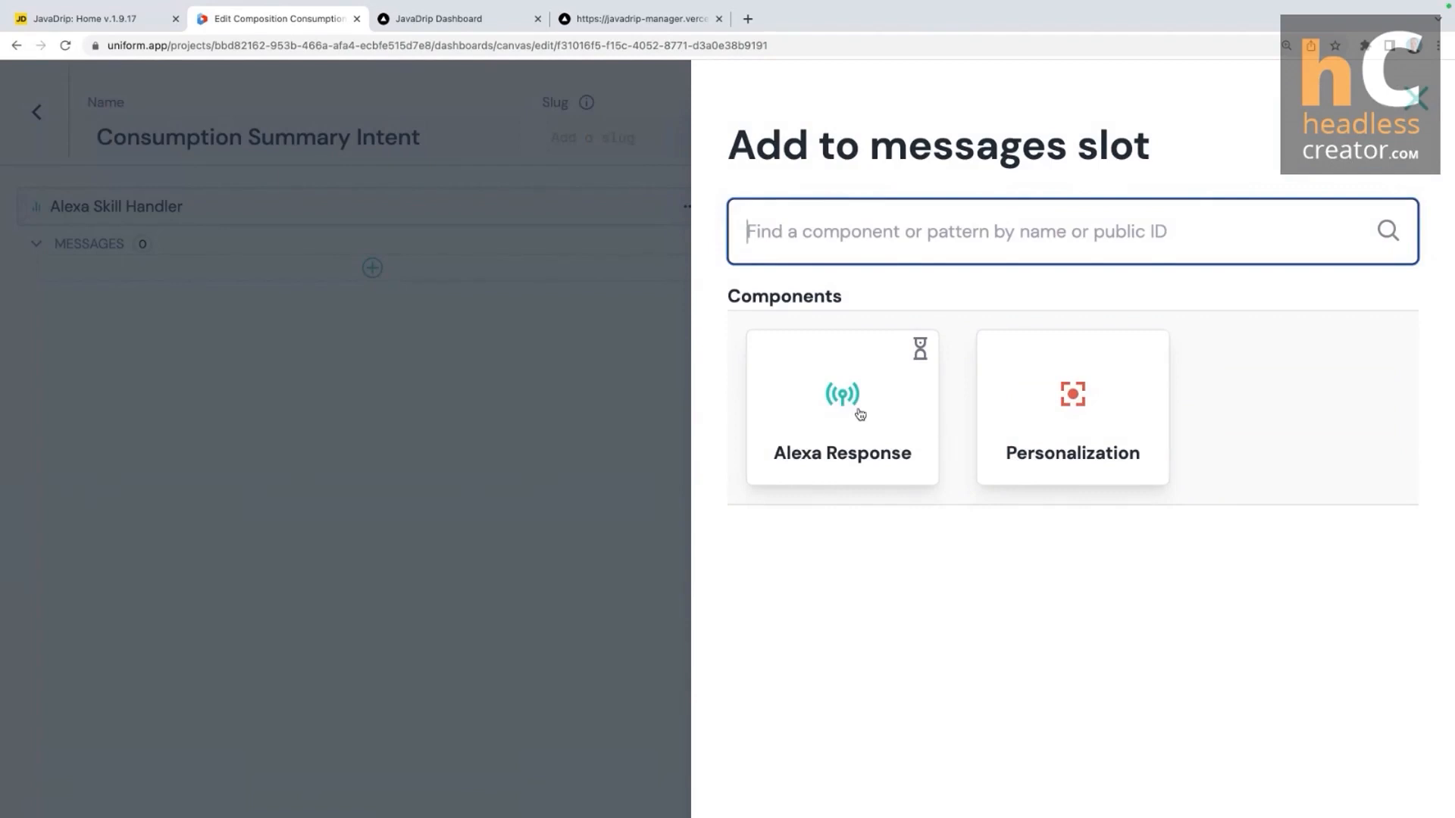
left_click(861, 414)
left_click(810, 426)
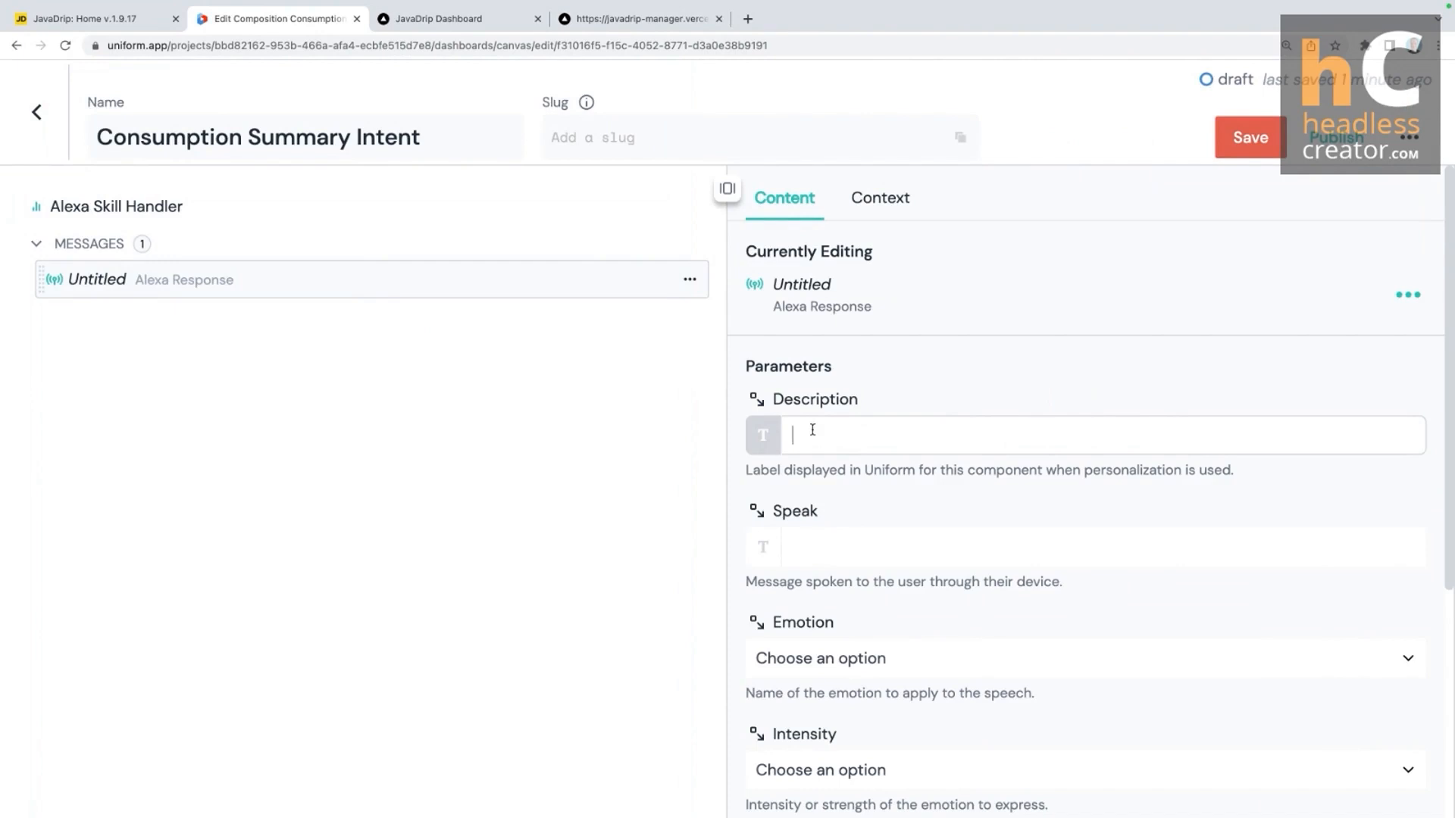
type("Thanks for")
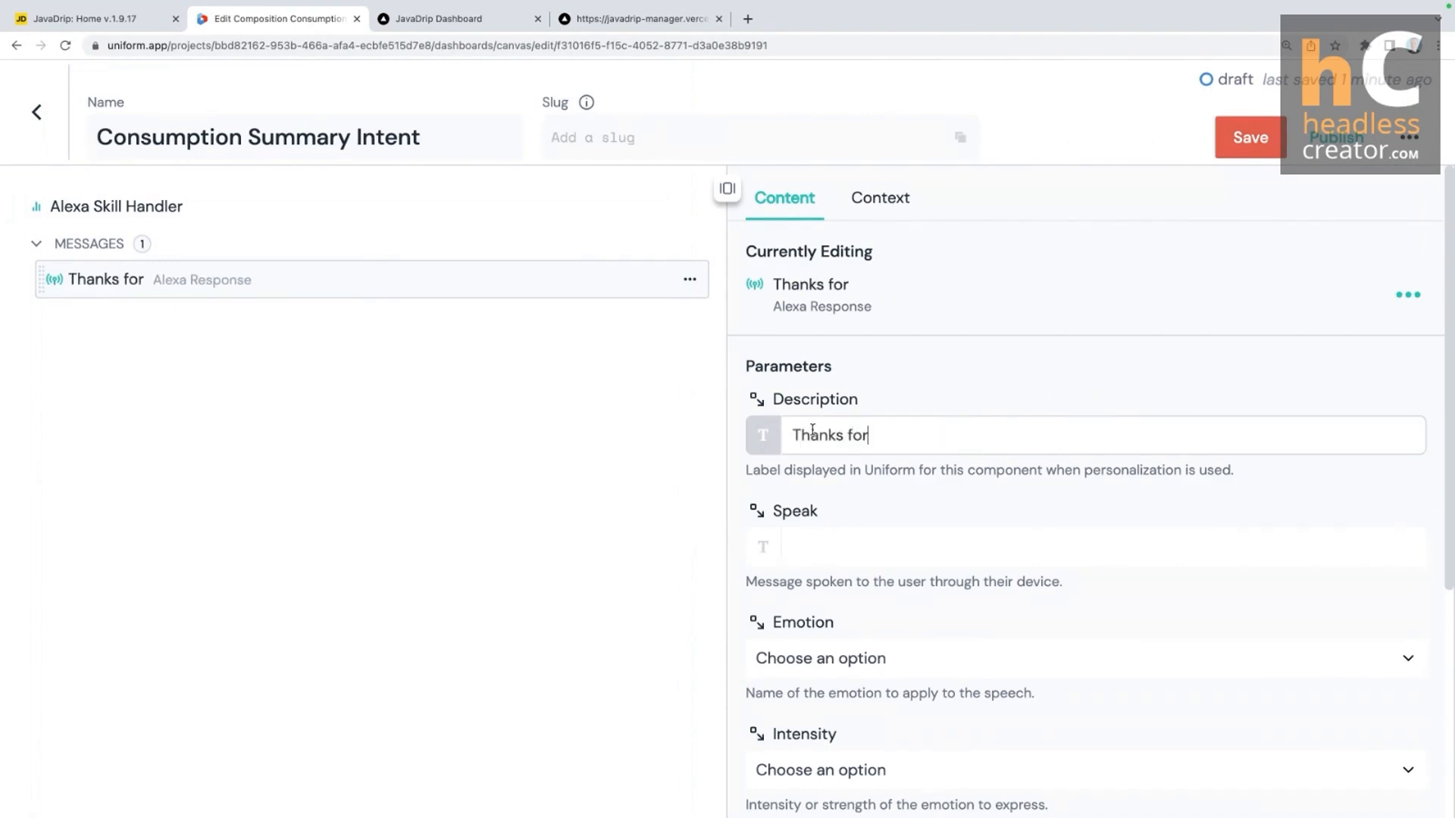
type(" being a loya")
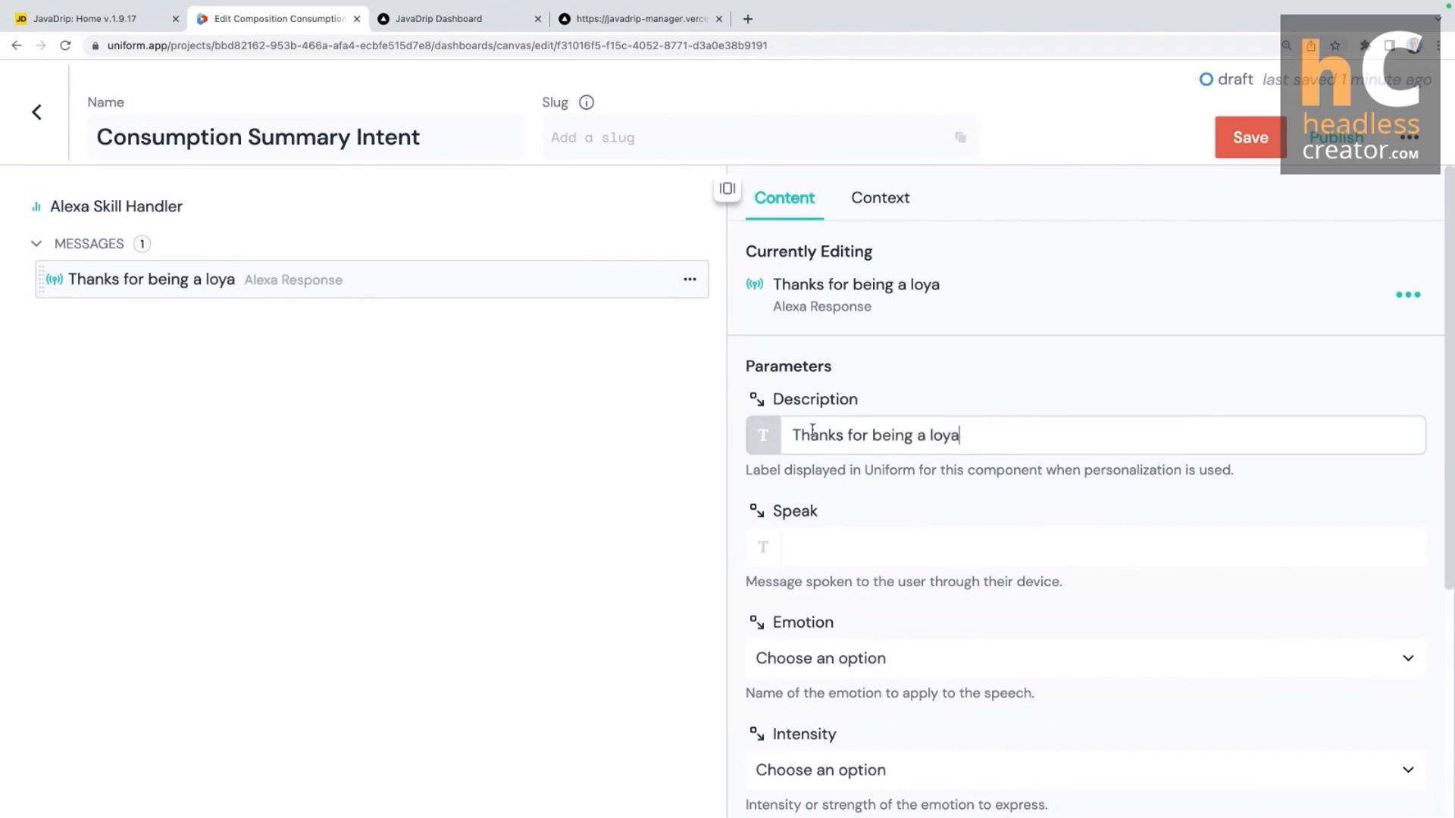
type("l customer")
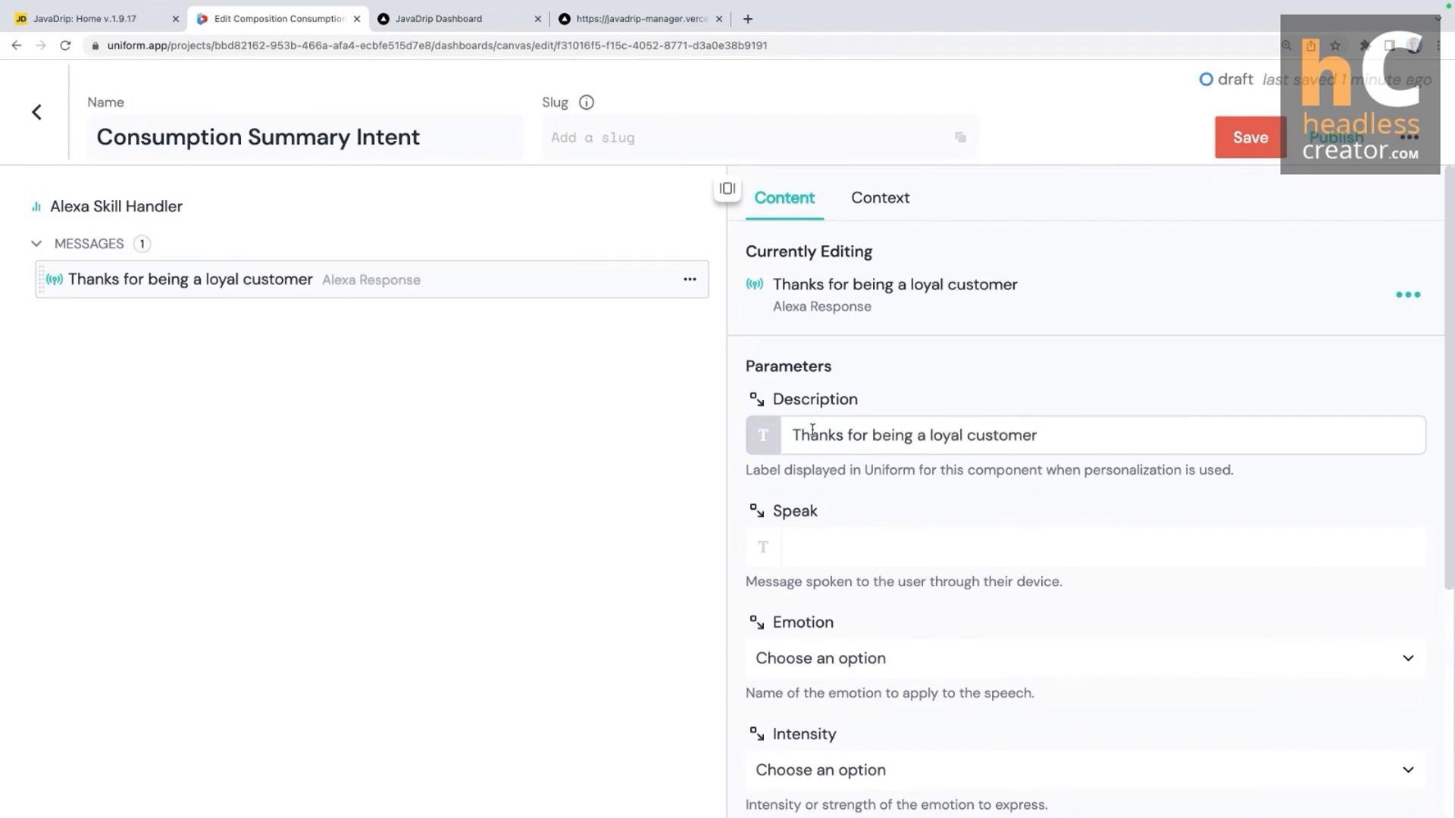
key("ctrl+a")
key("BackSpace")
Step: Set the Alexa Response's description to "Default" and its spoken message to "Thanks for being a loyal customer"
type("Default")
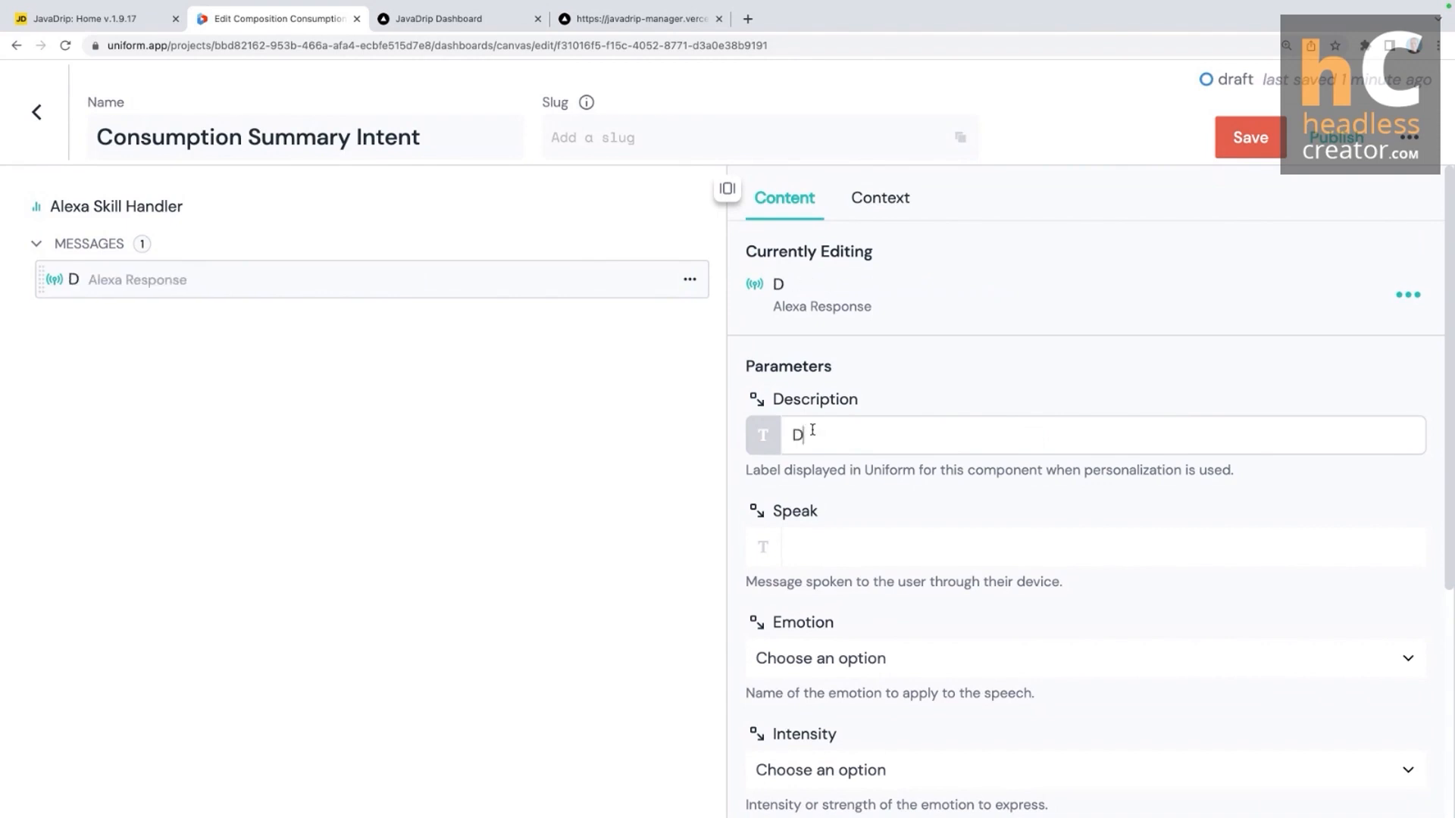
left_click(819, 547)
type("Thanks for being a loyal customer")
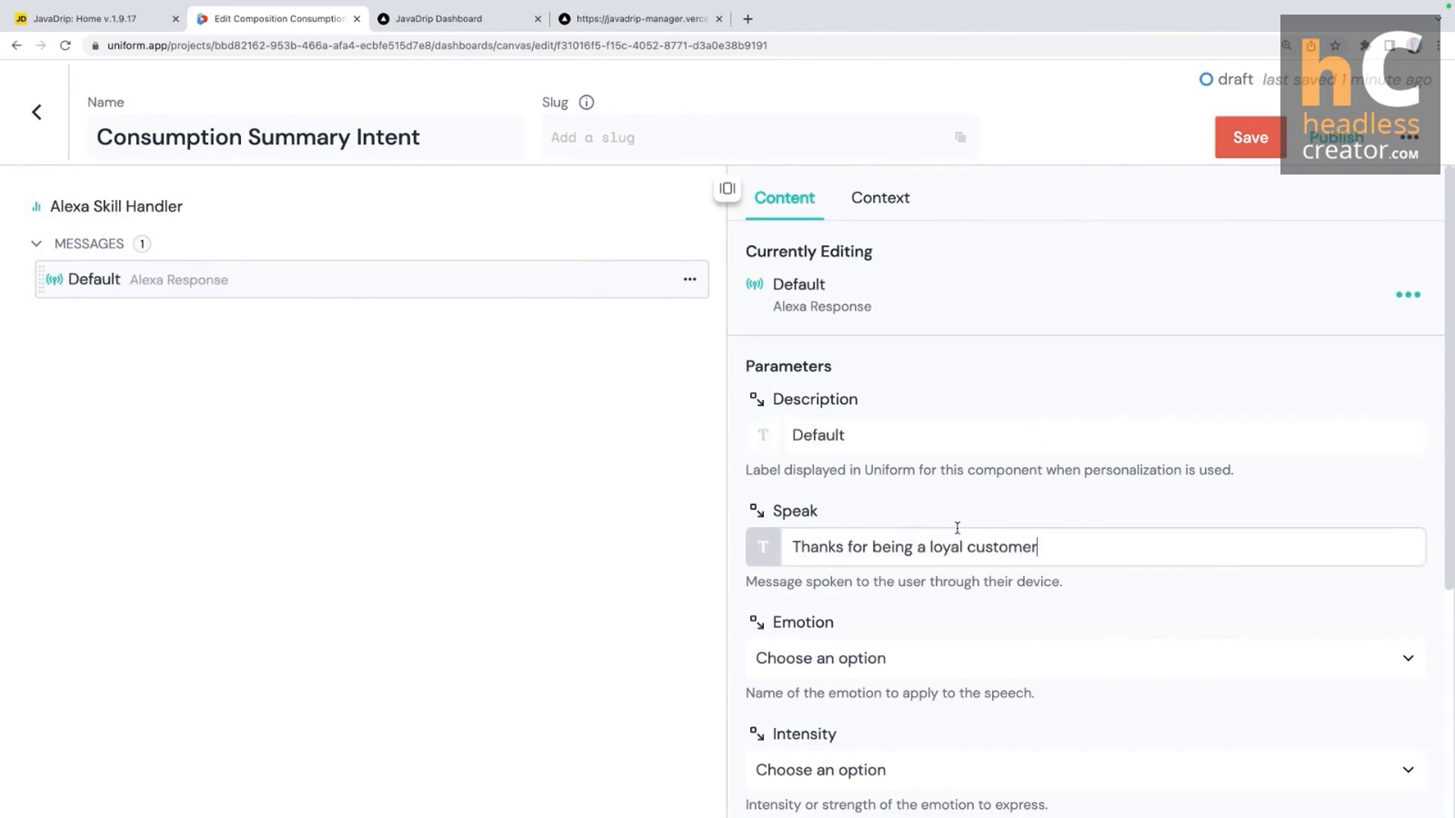
scroll(1167, 592, "down", 3)
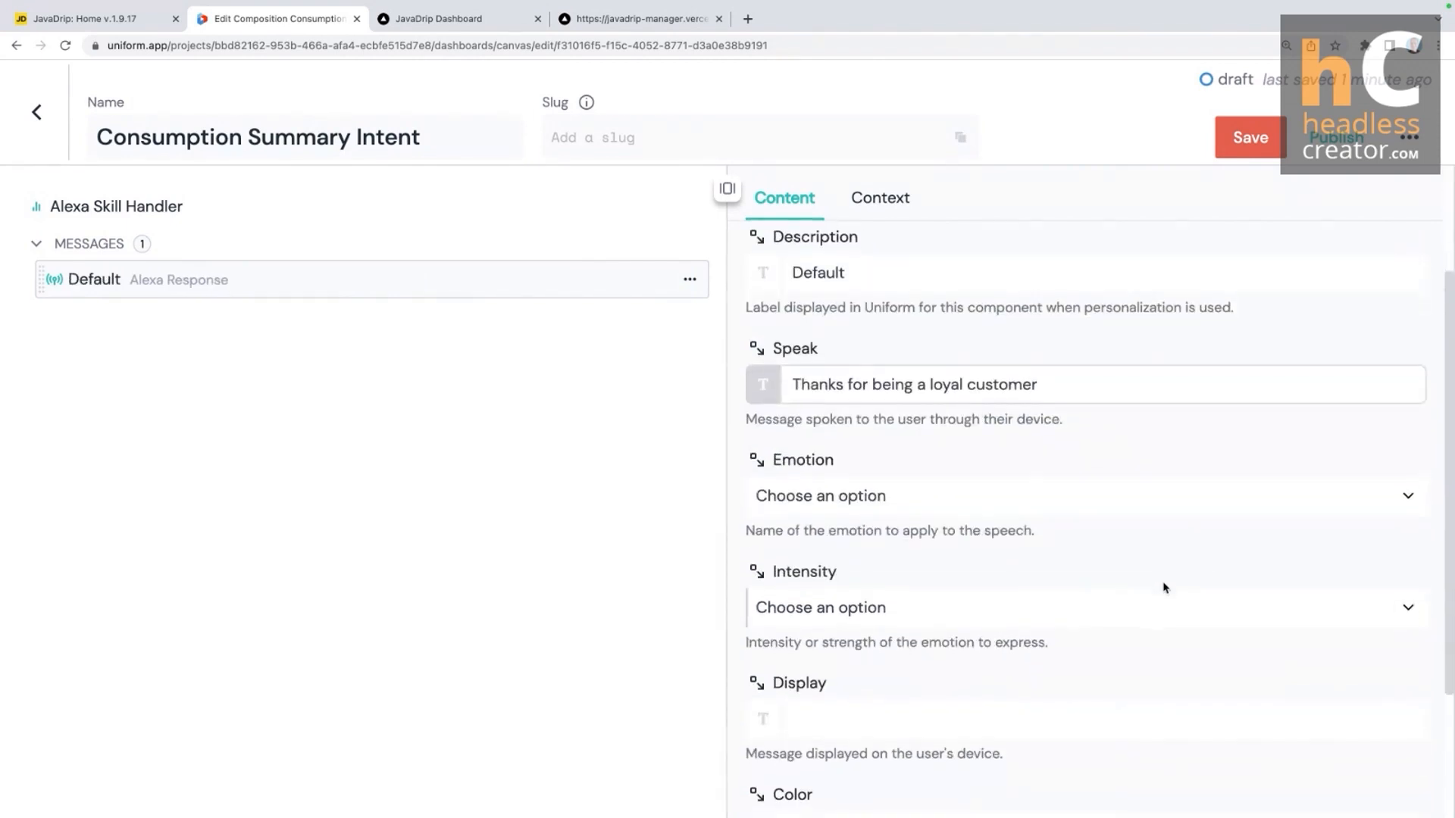
scroll(1166, 588, "up", 3)
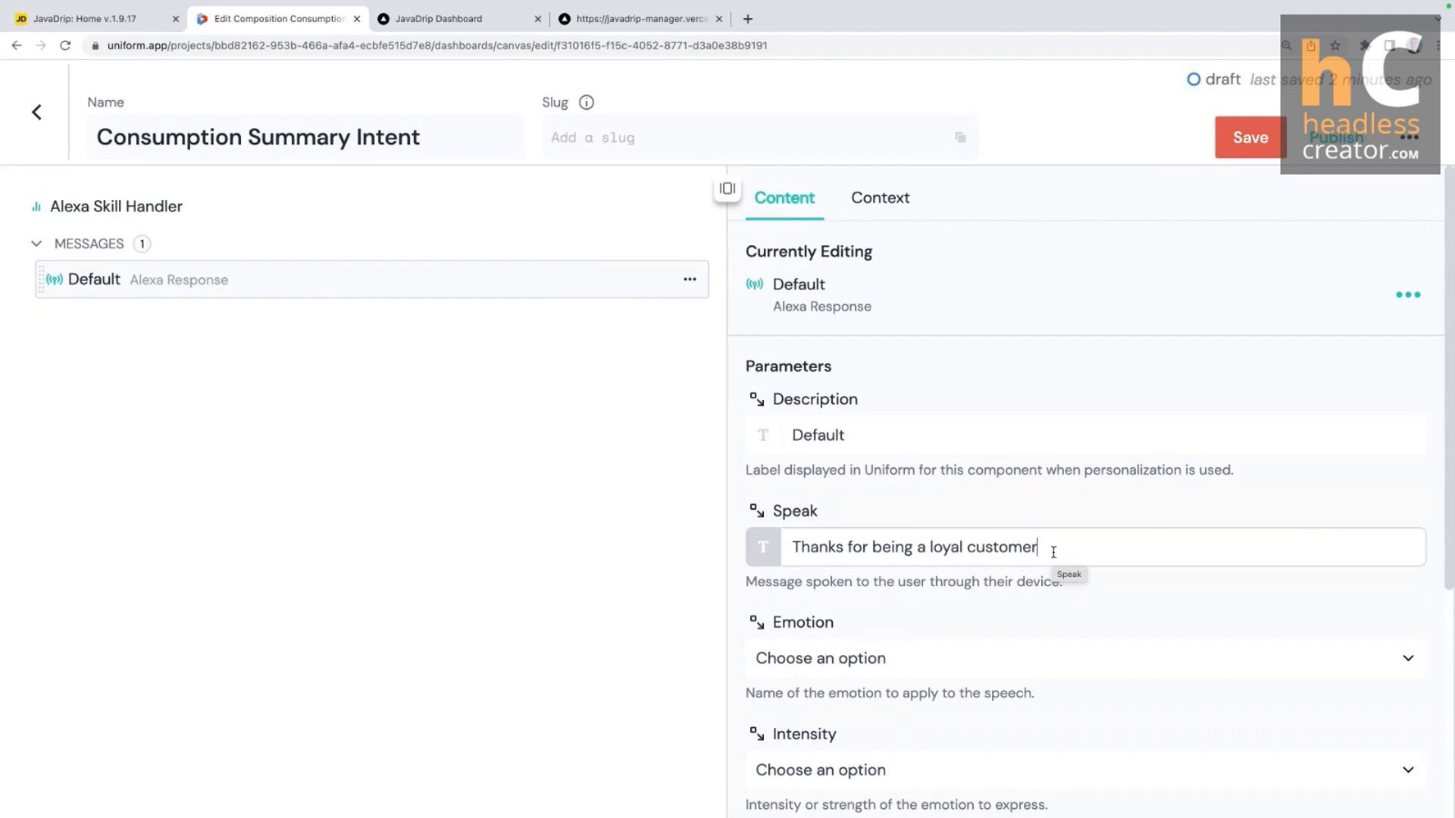
Step: Add a Personalization component above the Default response and move Default into its personalized variations
left_click(691, 280)
left_click(451, 492)
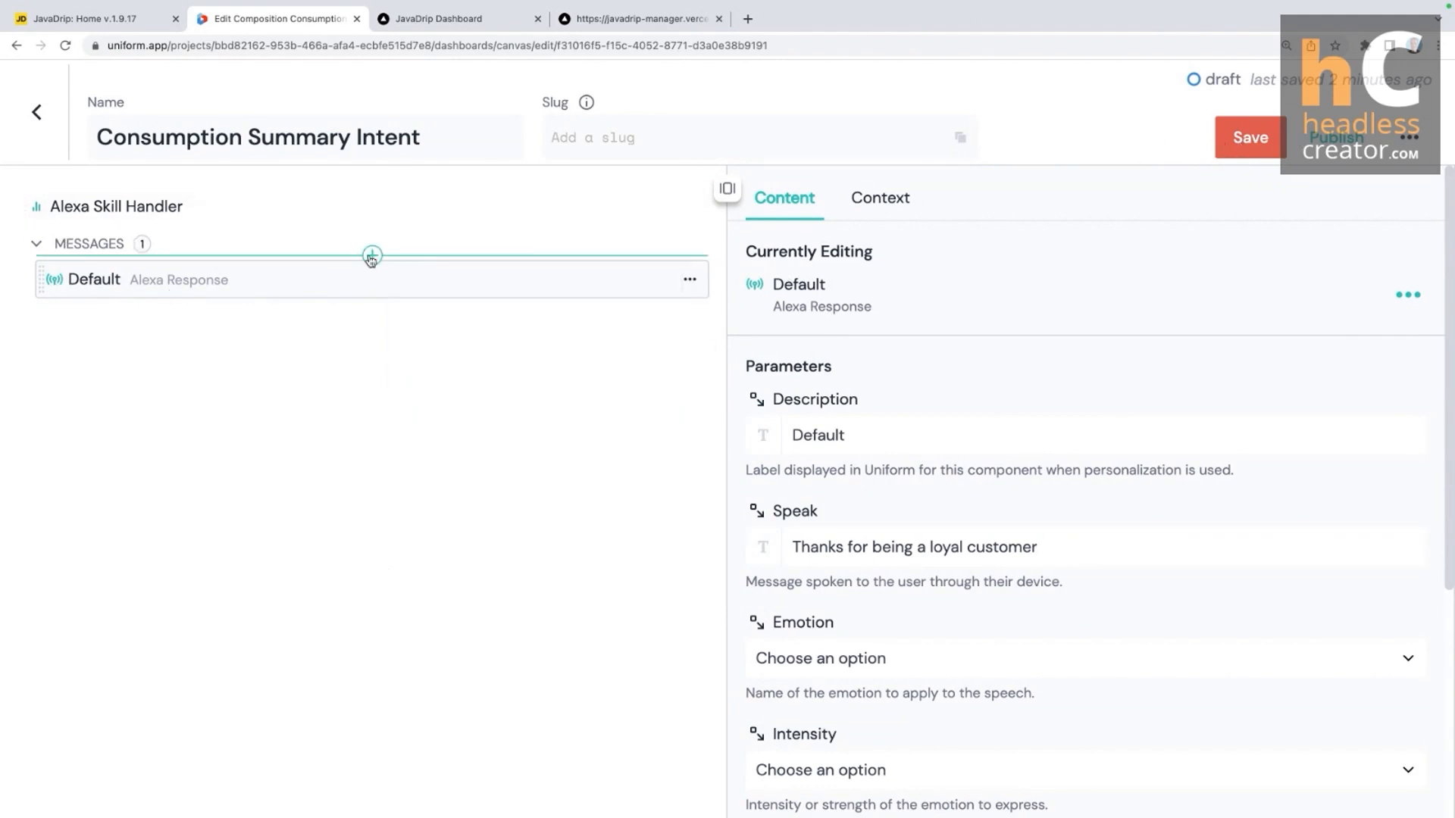
left_click(371, 256)
left_click(1065, 398)
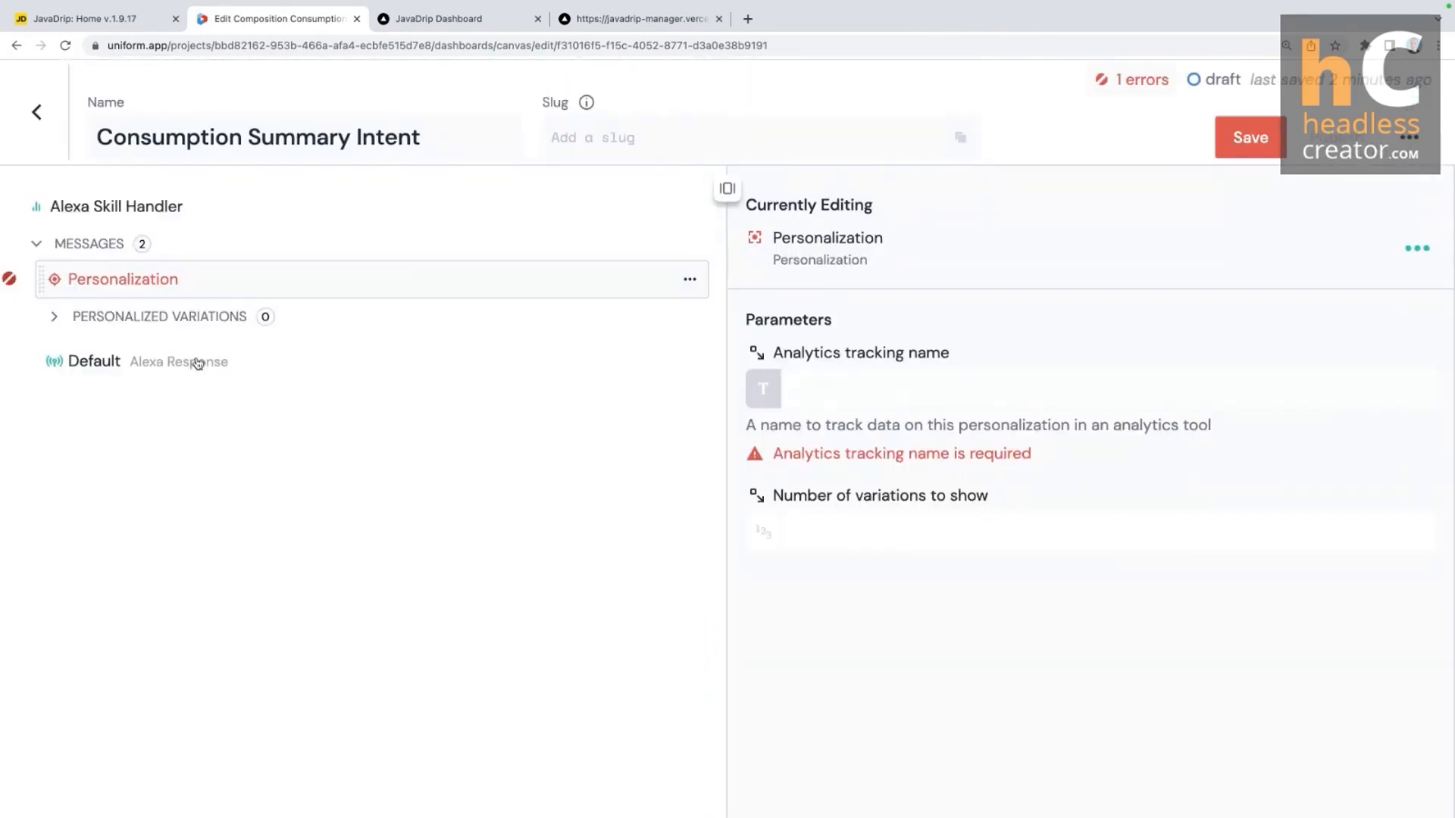
left_click_drag(136, 371, 61, 324)
left_click(61, 324)
left_click_drag(97, 379, 308, 344)
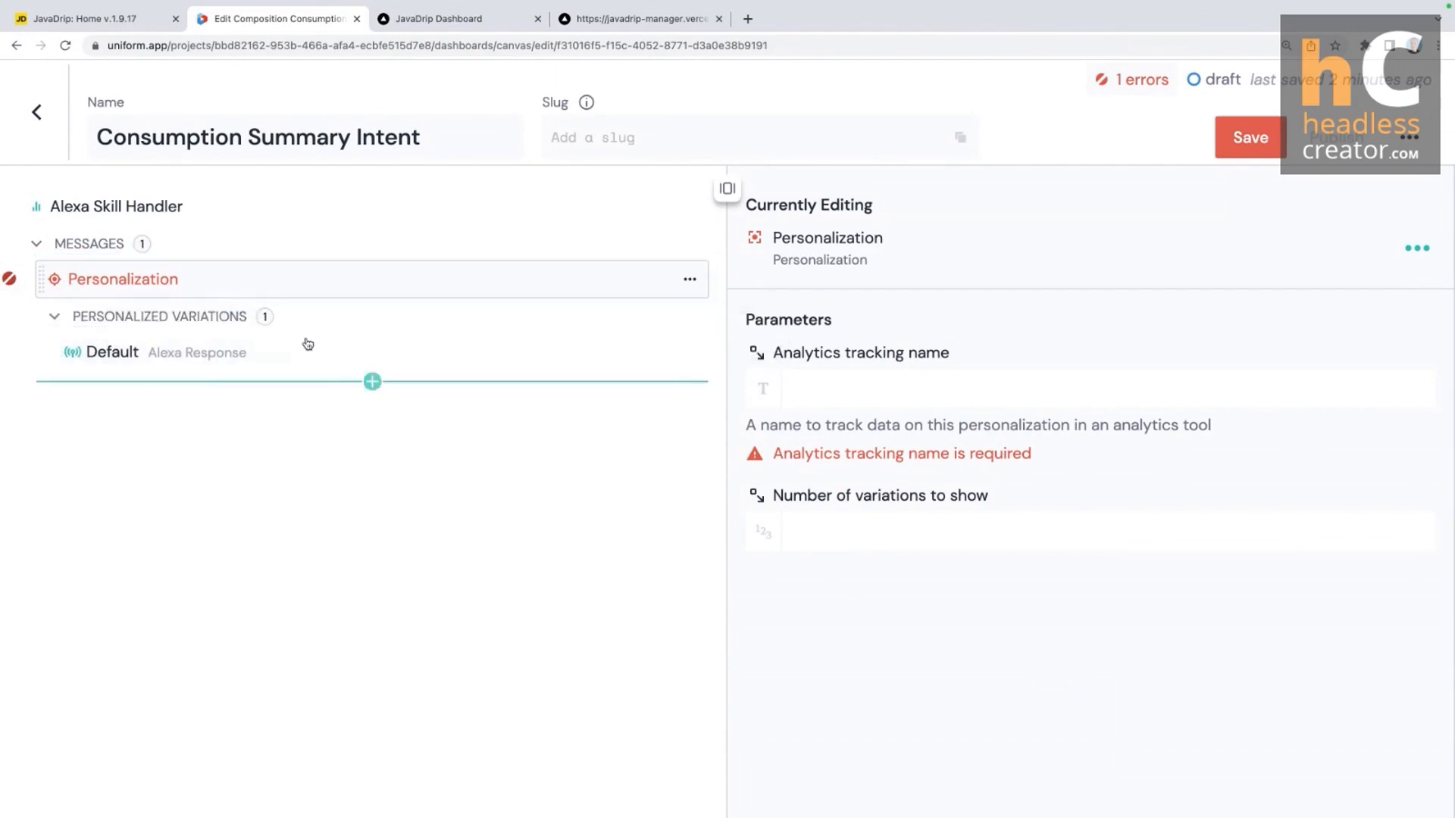
Step: Add an Alexa Response variation ahead of Default in the personalized variations and describe it as "Low consumption"
left_click(376, 328)
left_click(825, 422)
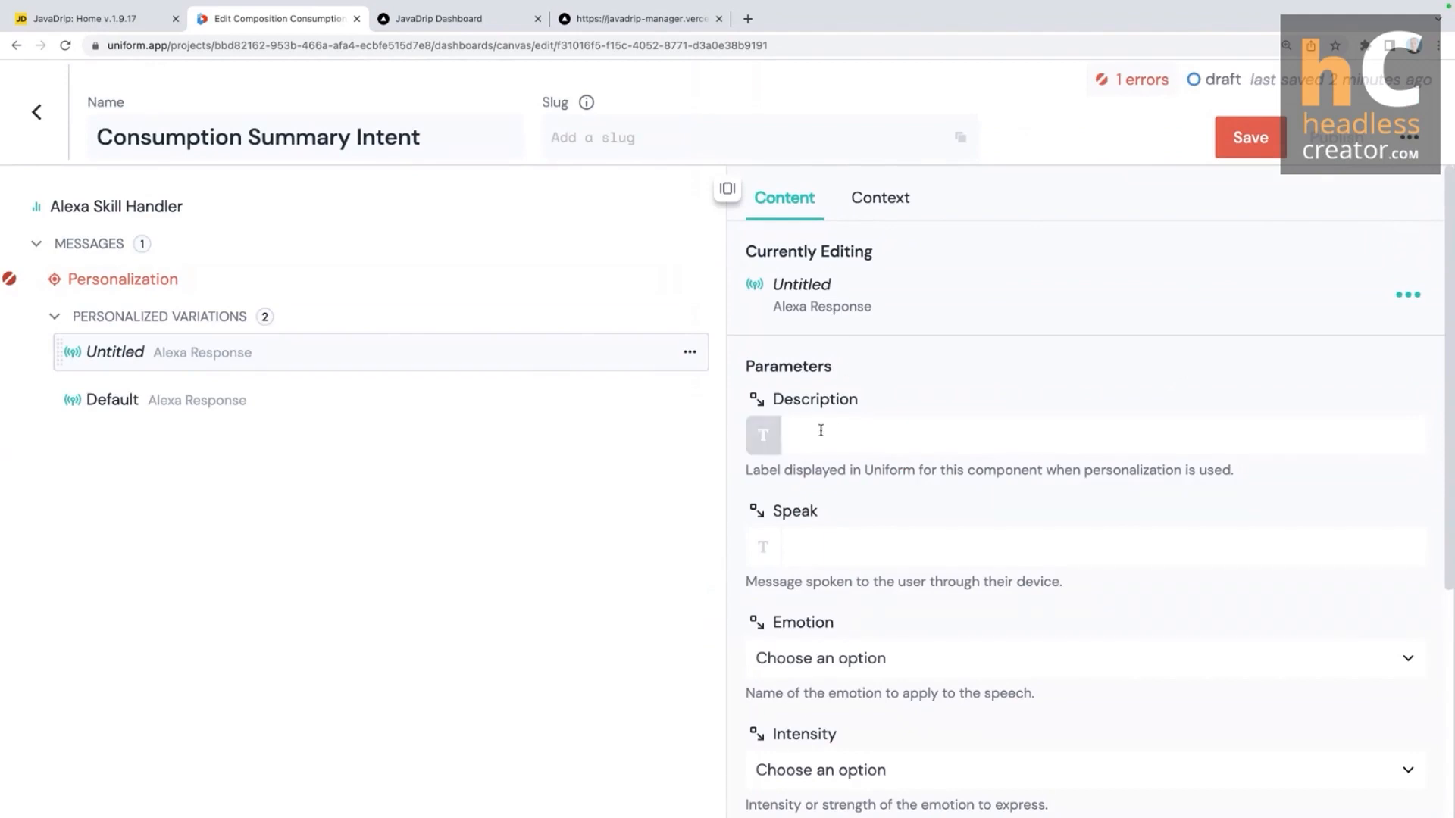
left_click(820, 430)
type("Lo")
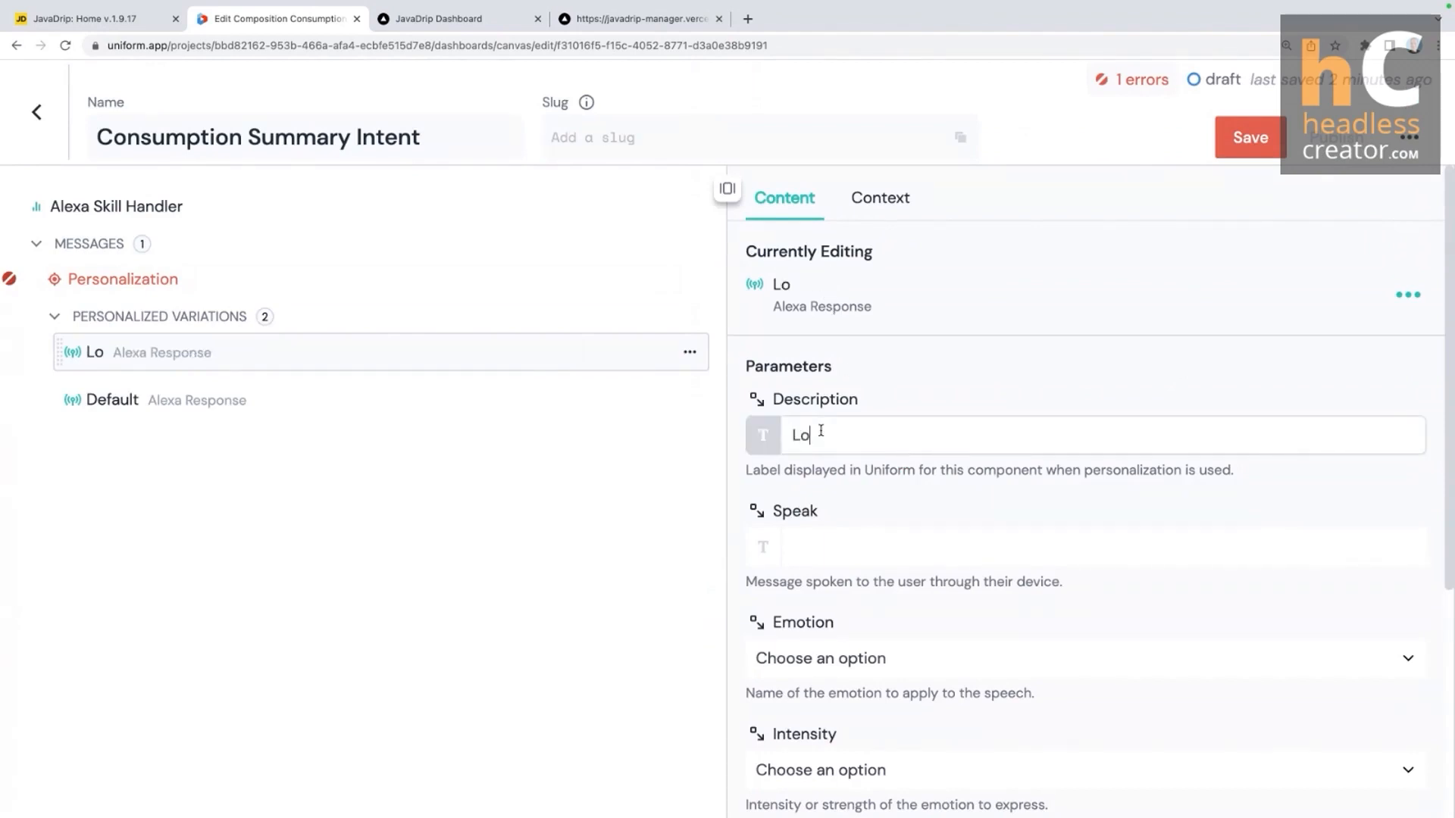
type("w consumption")
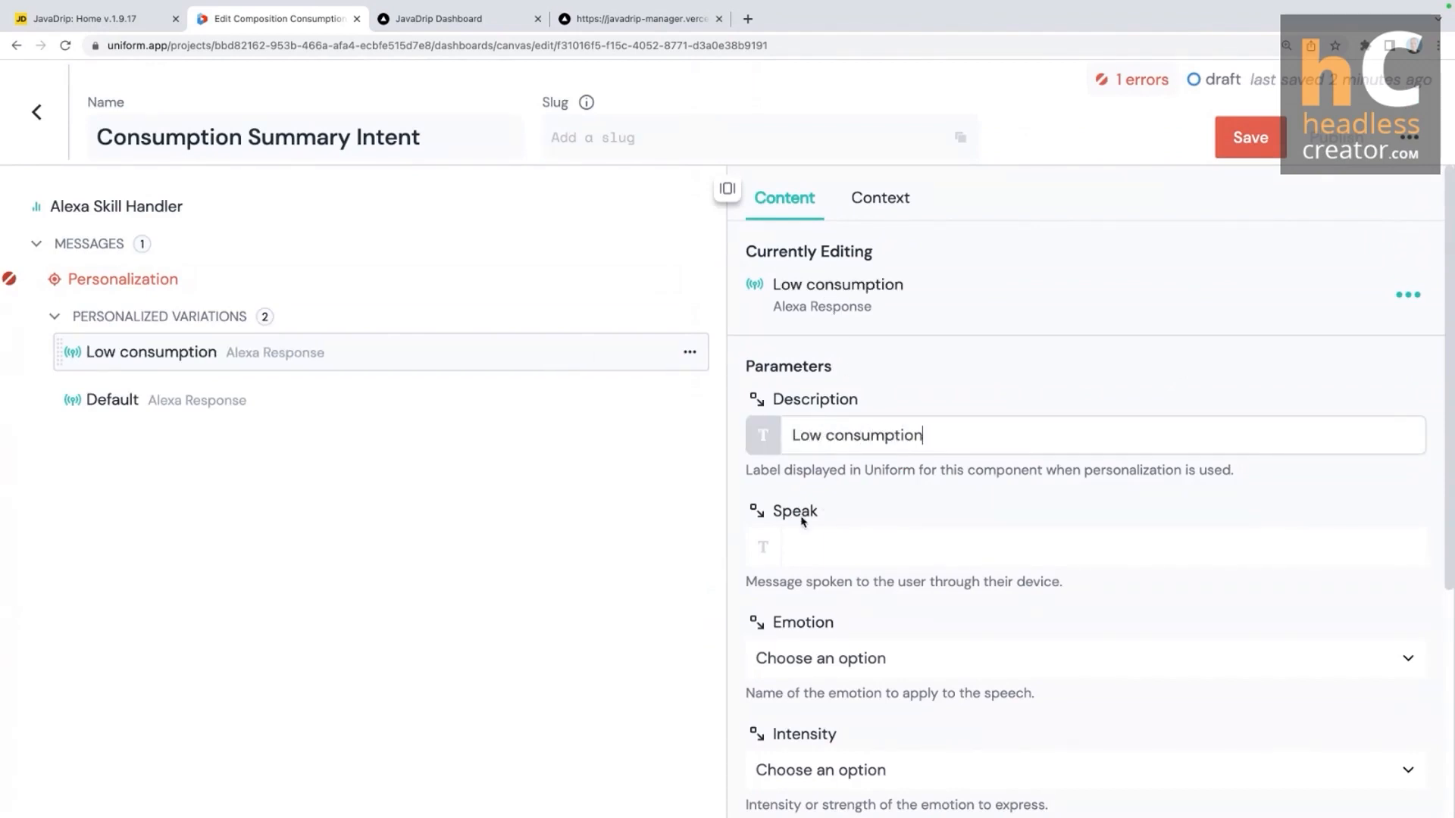
Step: Set the Low consumption response's spoken message to "You haven't been drinking very much. Do you need a recommendation for a new bean?"
left_click(820, 546)
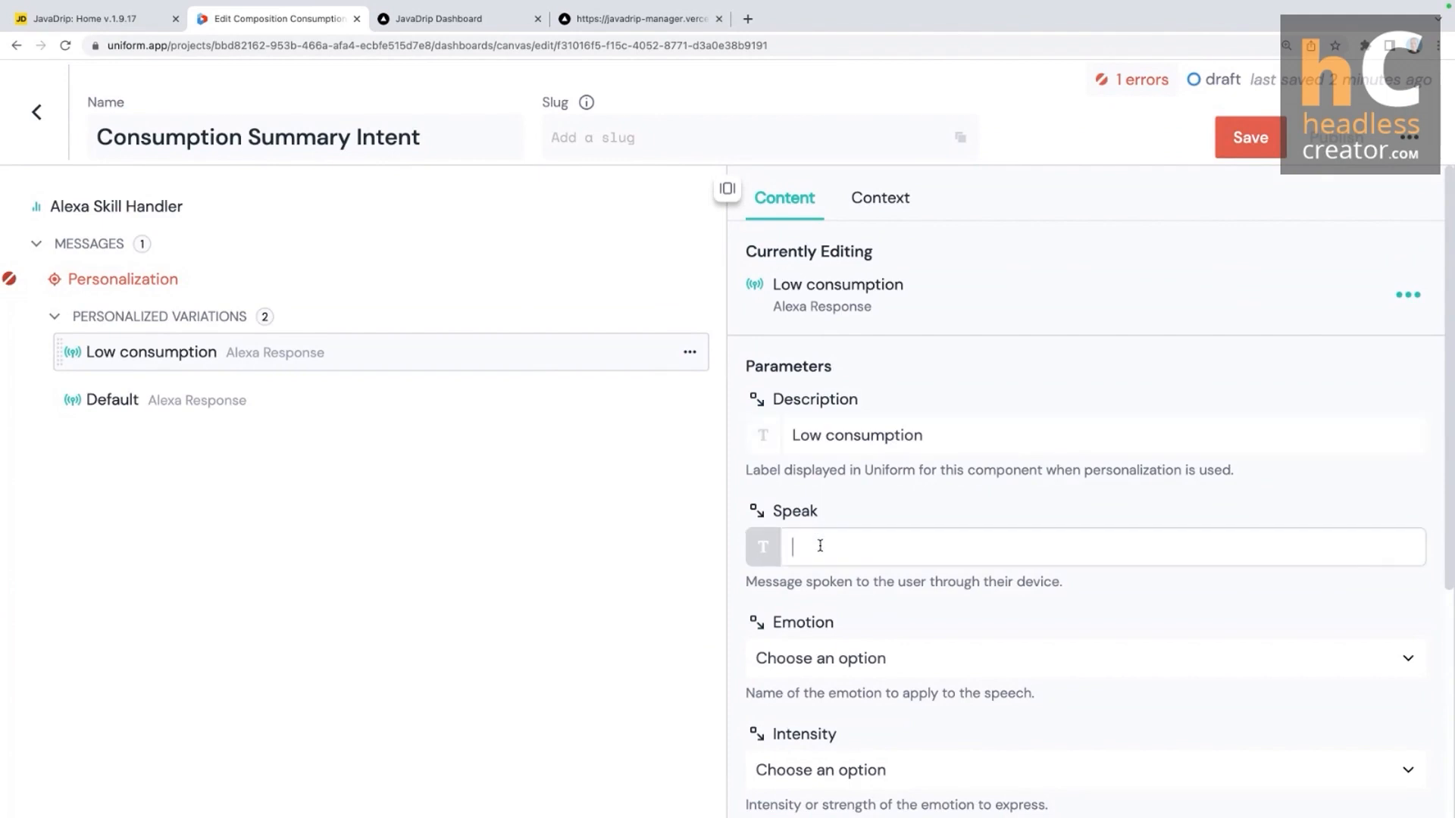
type("You haven't been drinking very much")
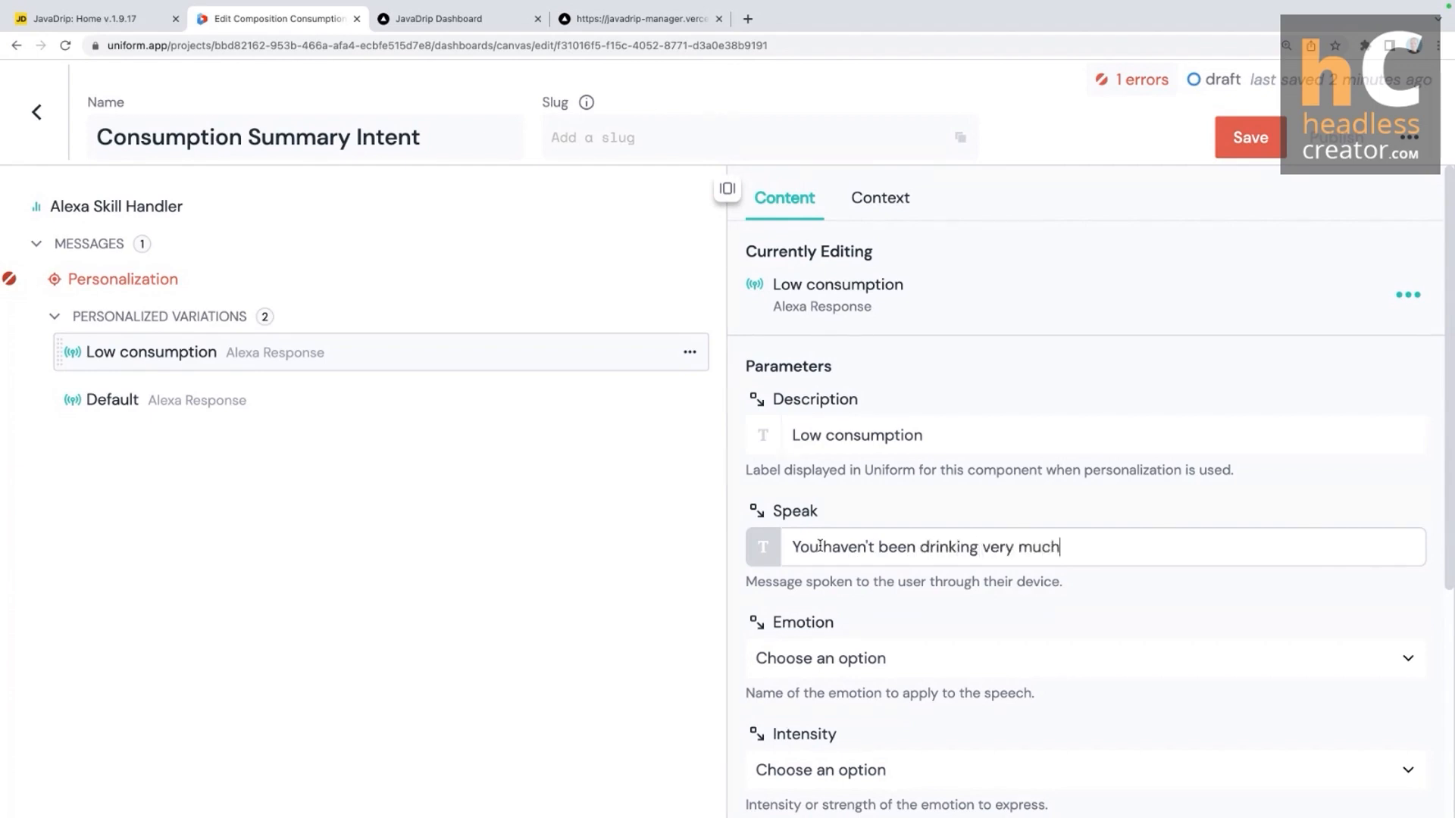
type(". Are you looking for a")
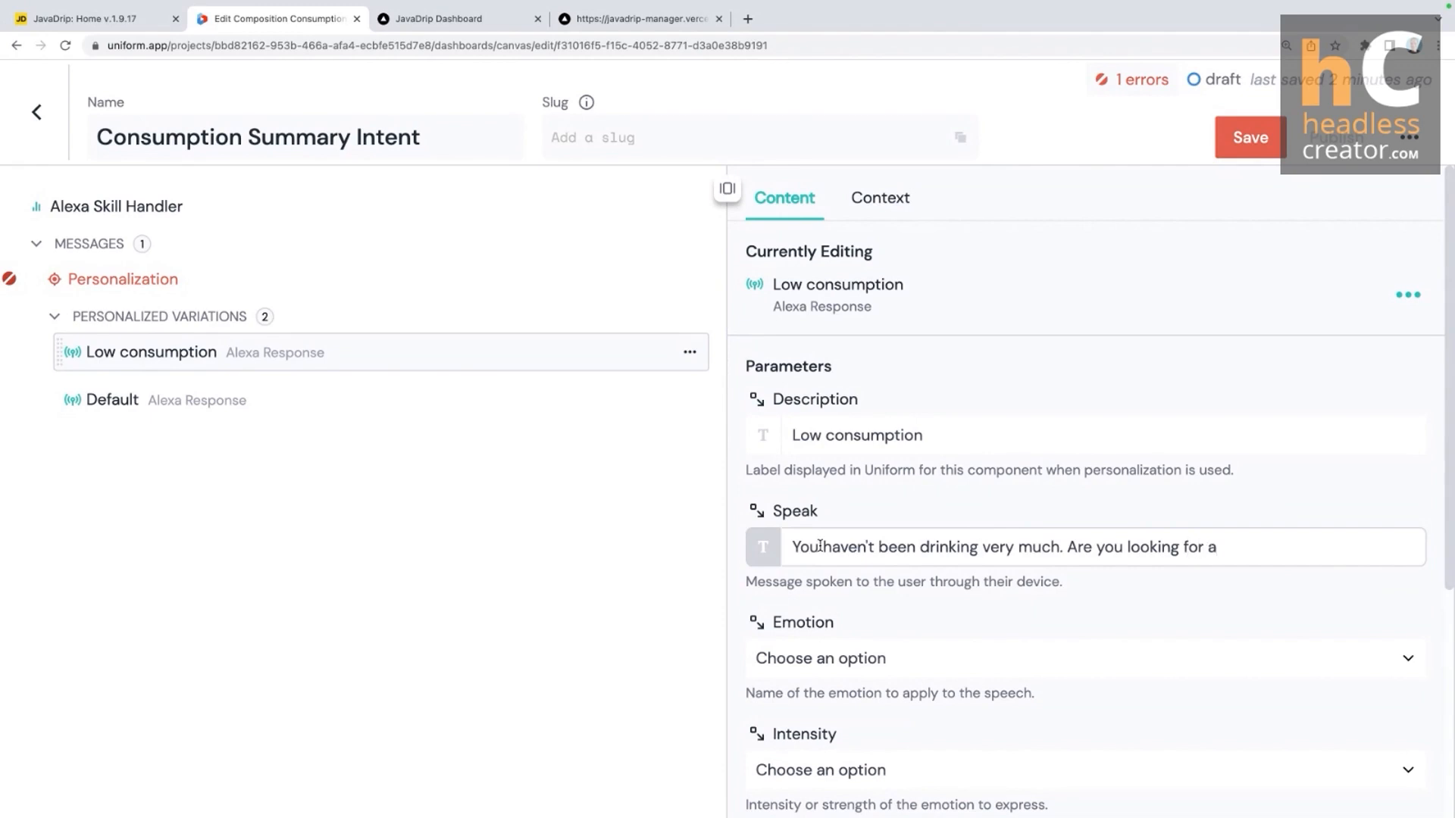
key("ctrl+shift+Left")
key("ctrl+shift+Left")
key("ctrl+shift+Left")
key("ctrl+shift+Left")
key("ctrl+shift+Left")
type("Do y")
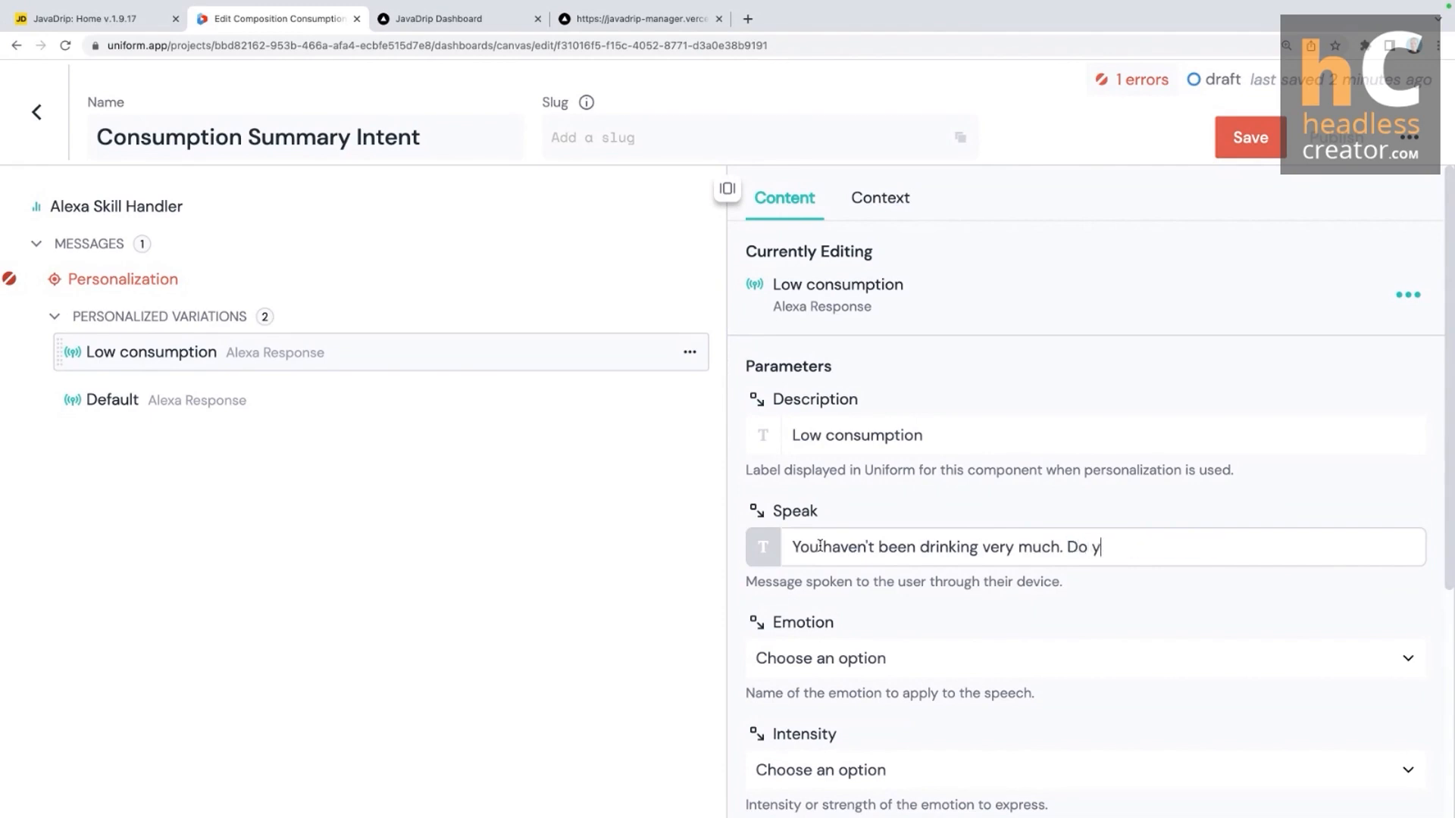
type("ou need a recomm")
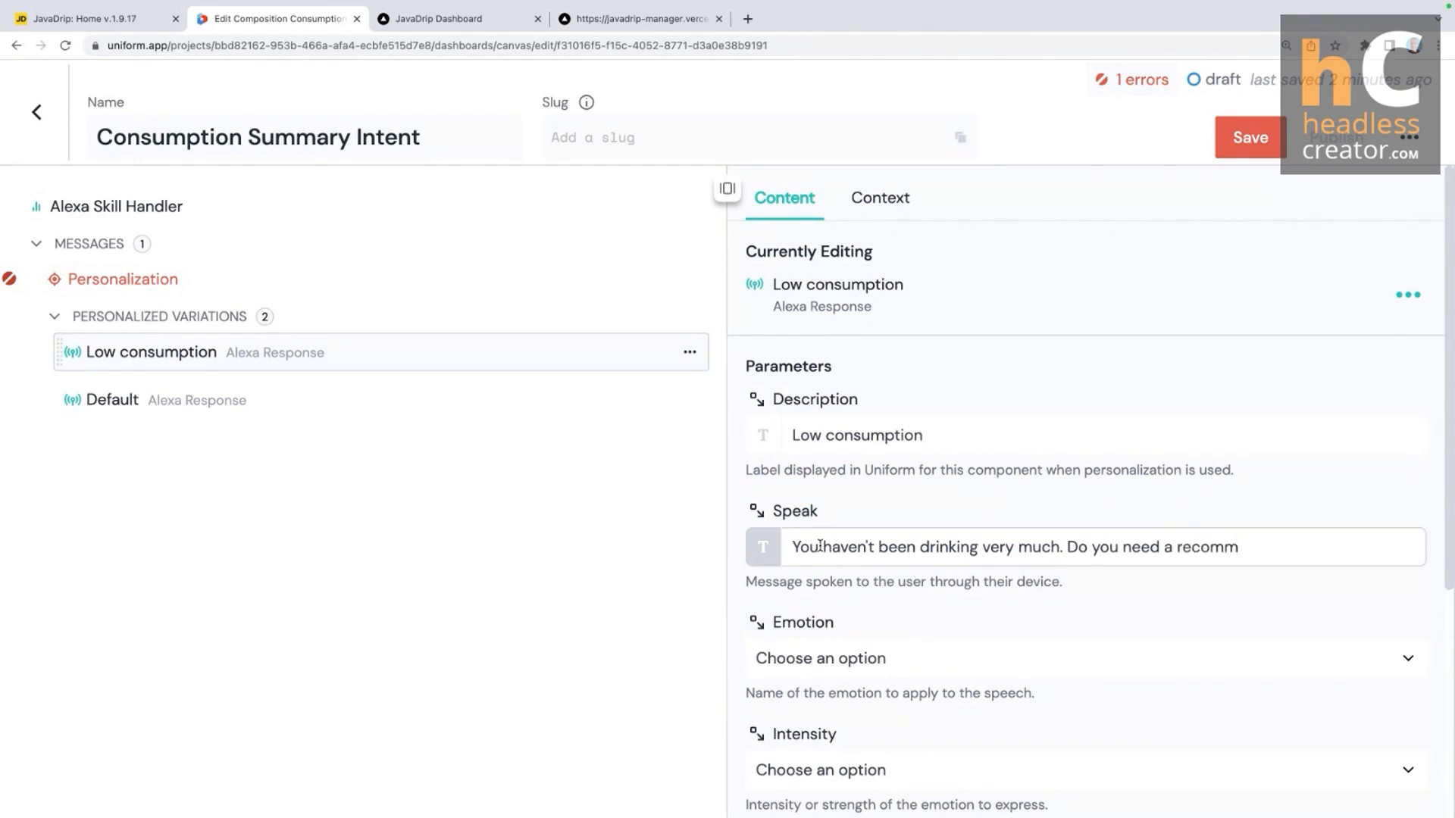
key("BackSpace")
key("BackSpace")
type("mmendataion for a new ")
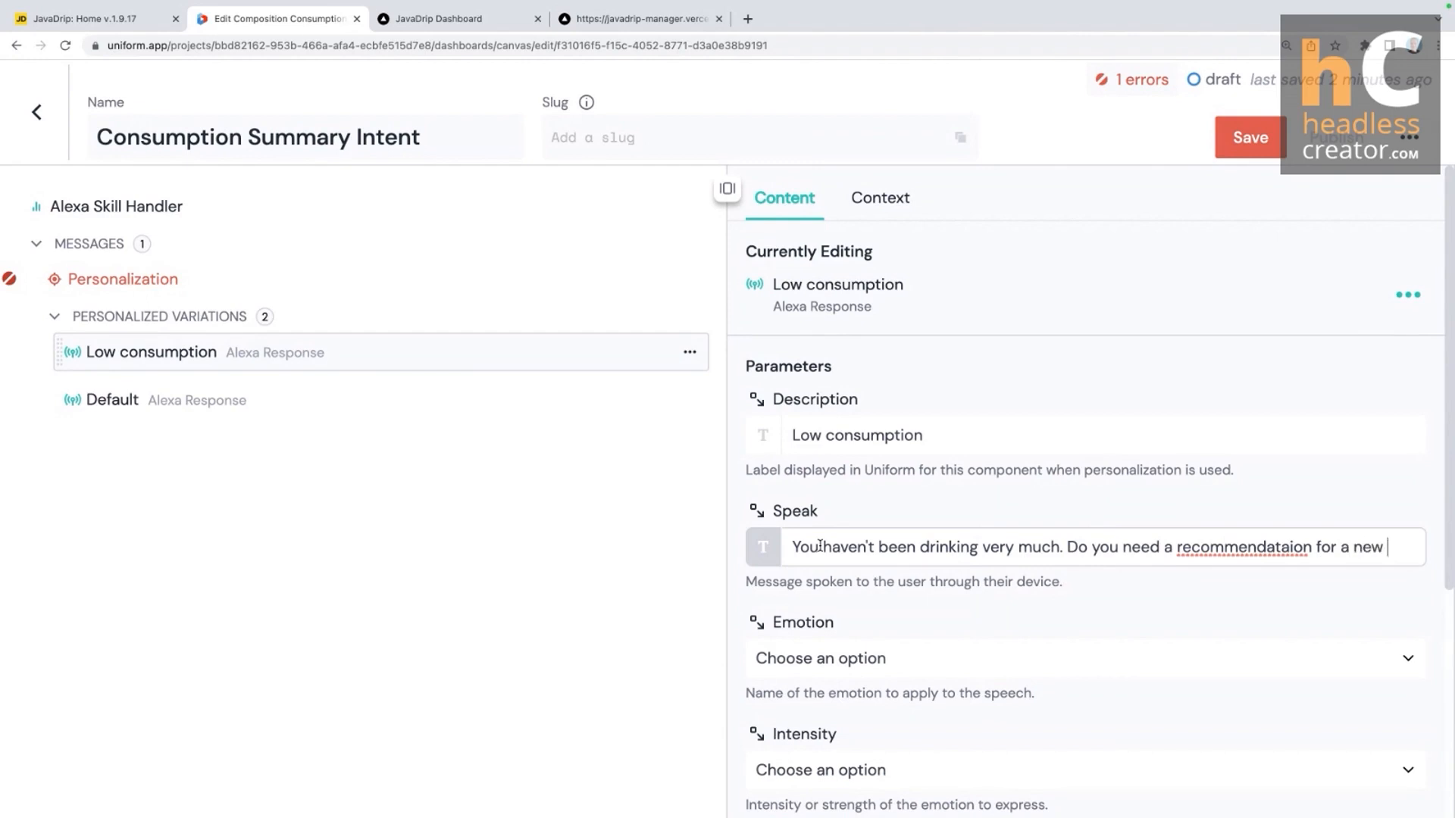
type("bean?")
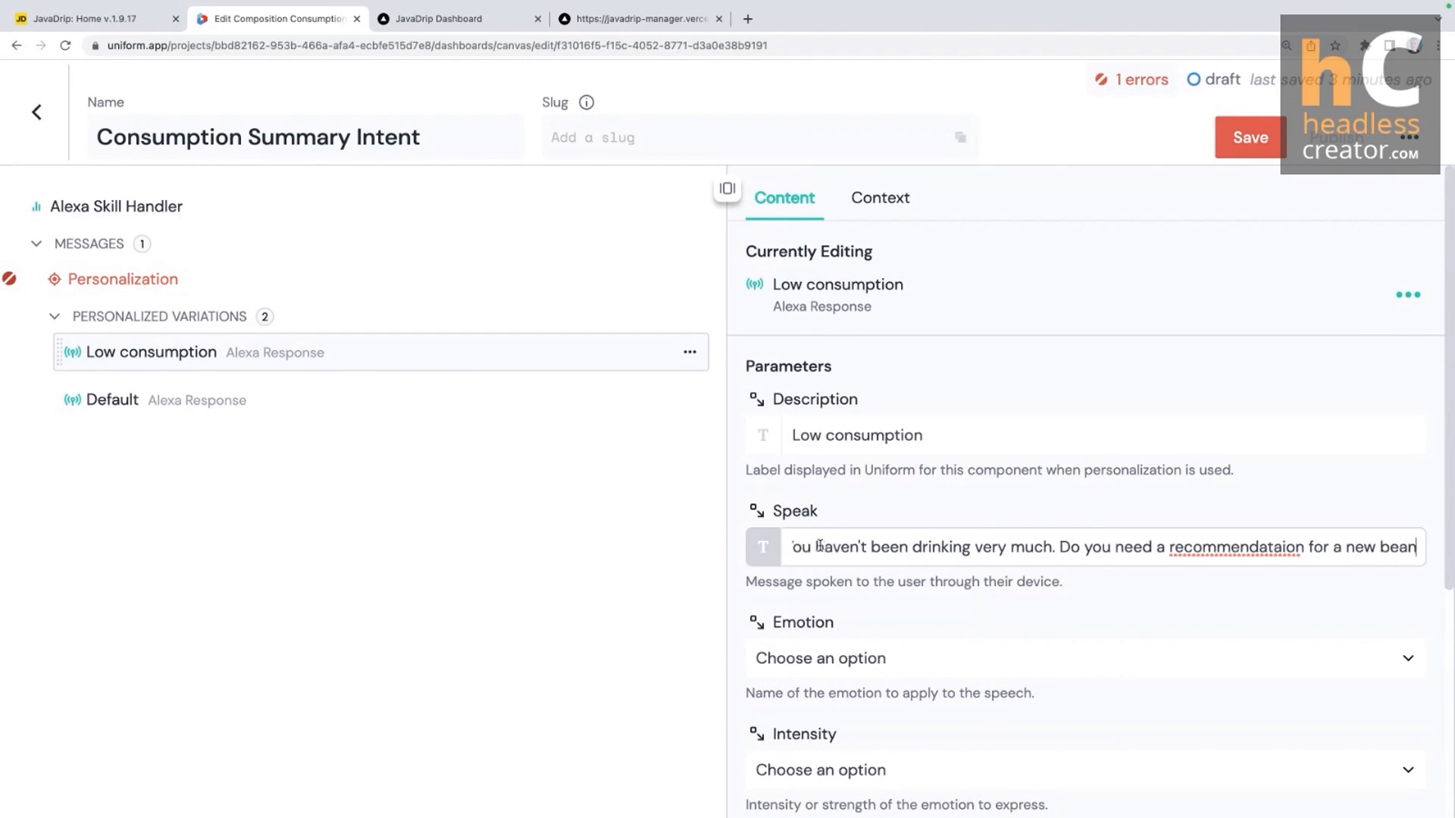
right_click(1251, 546)
left_click(1167, 550)
Step: Set the Low consumption response's emotion to Disappointed and its display message to "You haven't been drinking much. Please drink more."
left_click(883, 656)
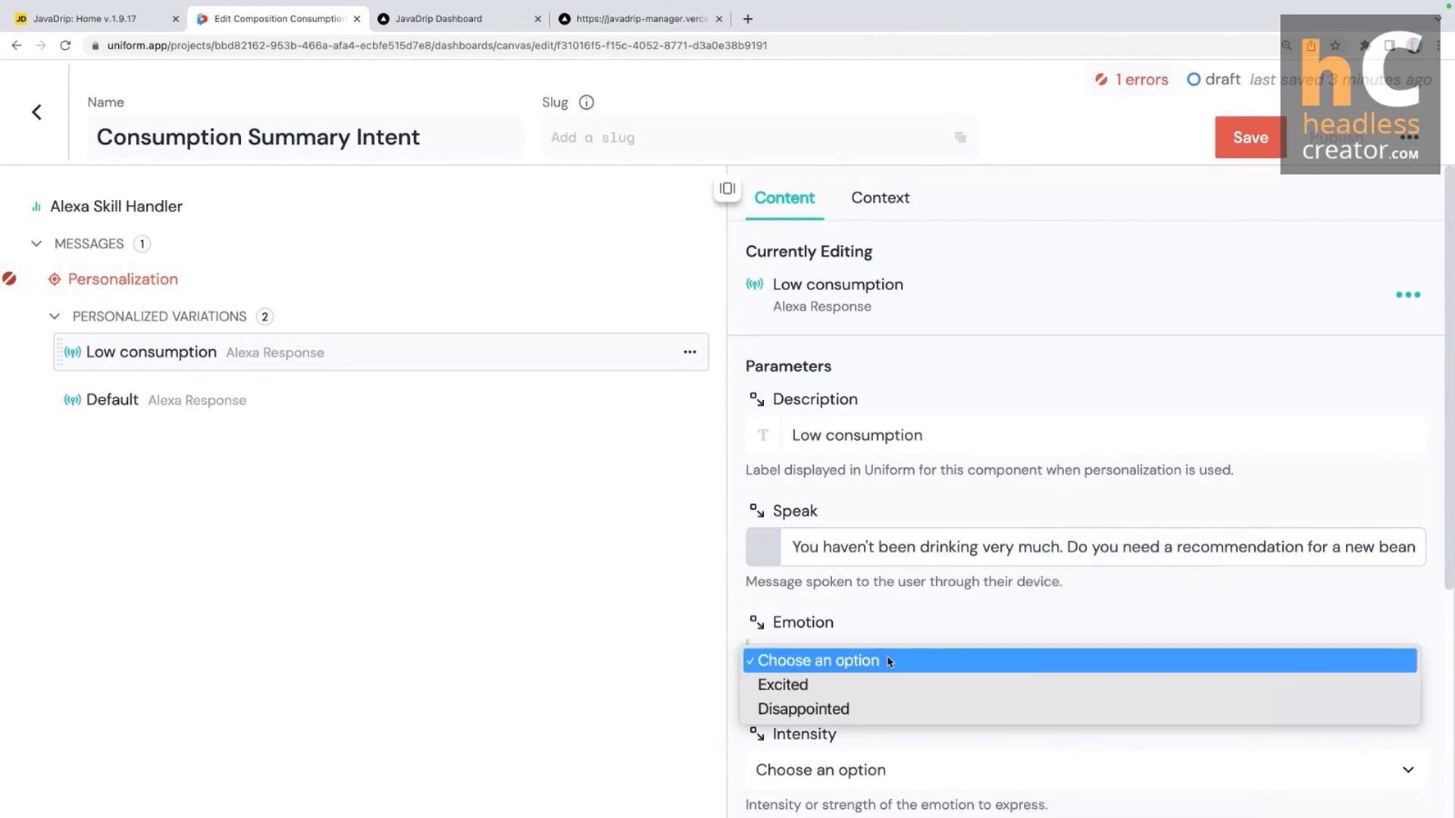
left_click(874, 708)
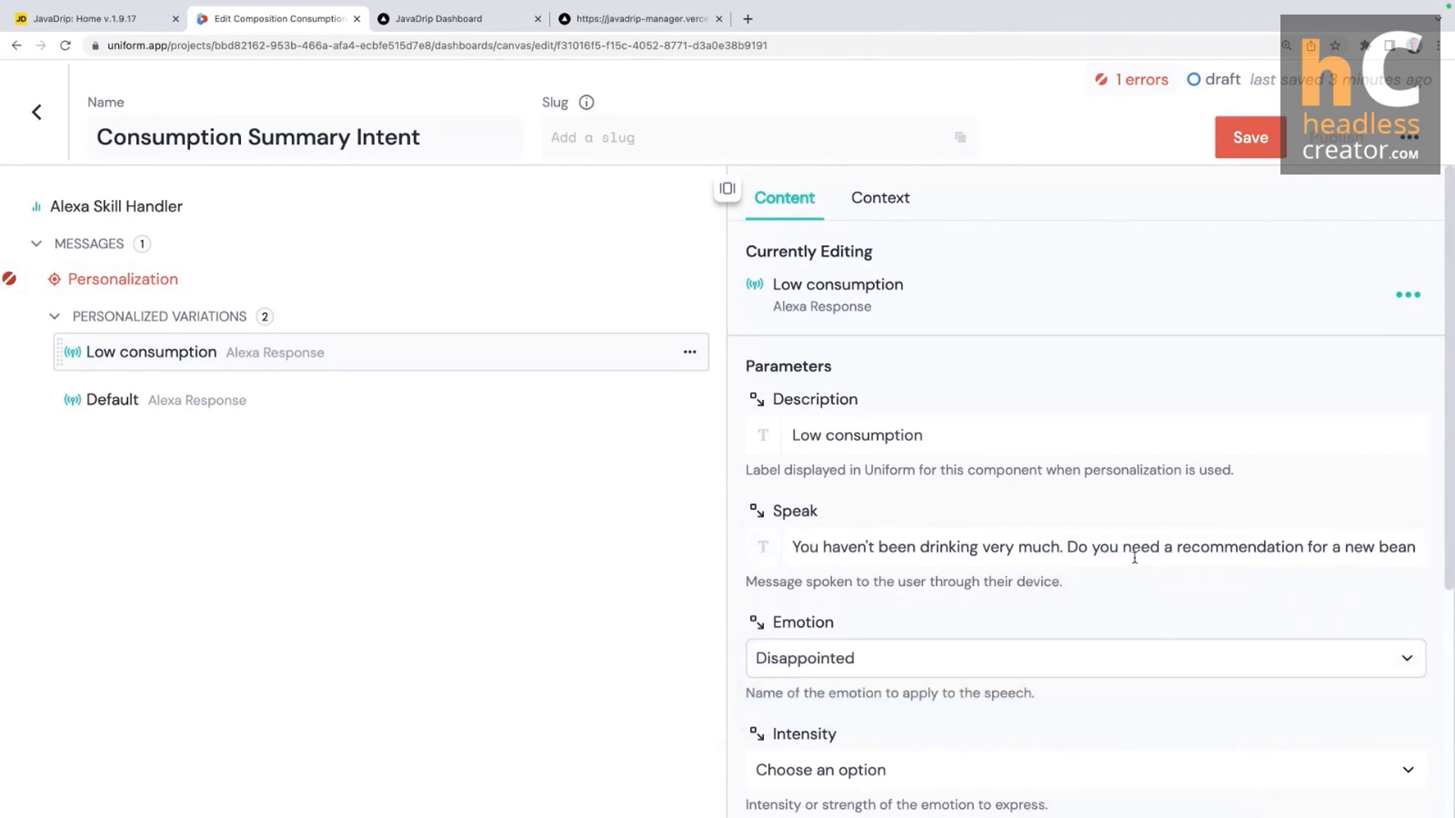
scroll(1156, 552, "down", 4)
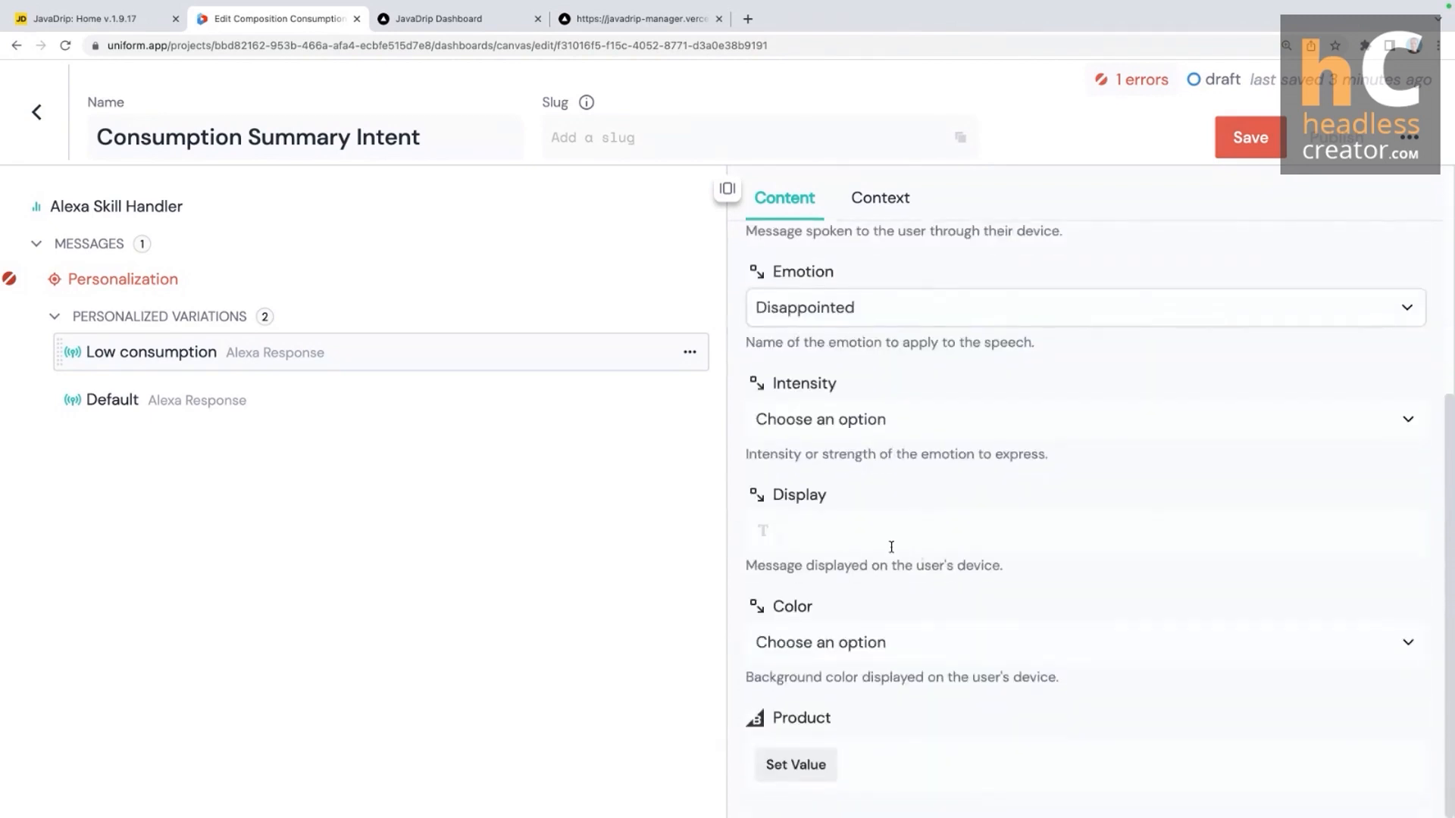
left_click(854, 533)
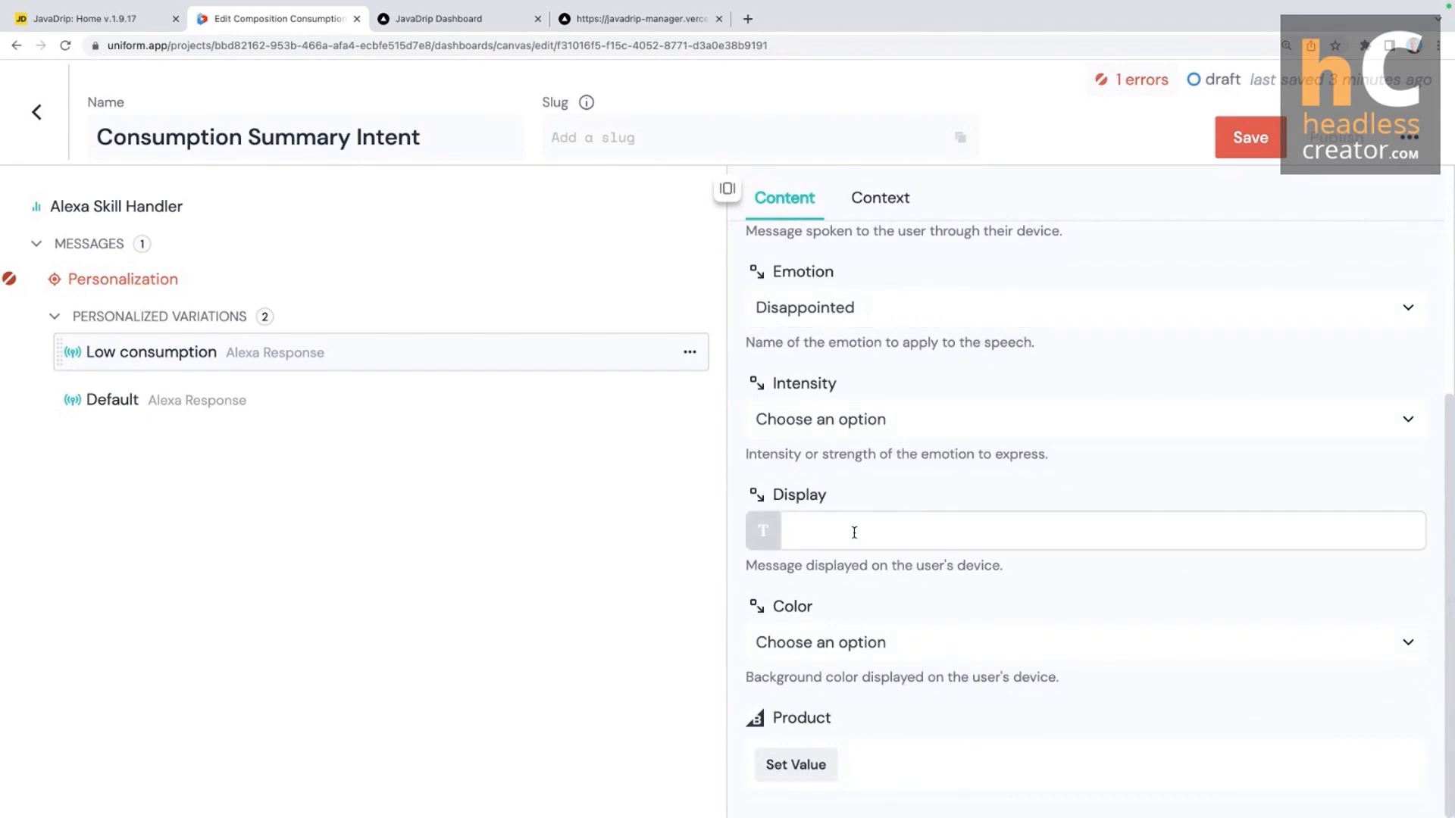
type("You haven't been drinking much")
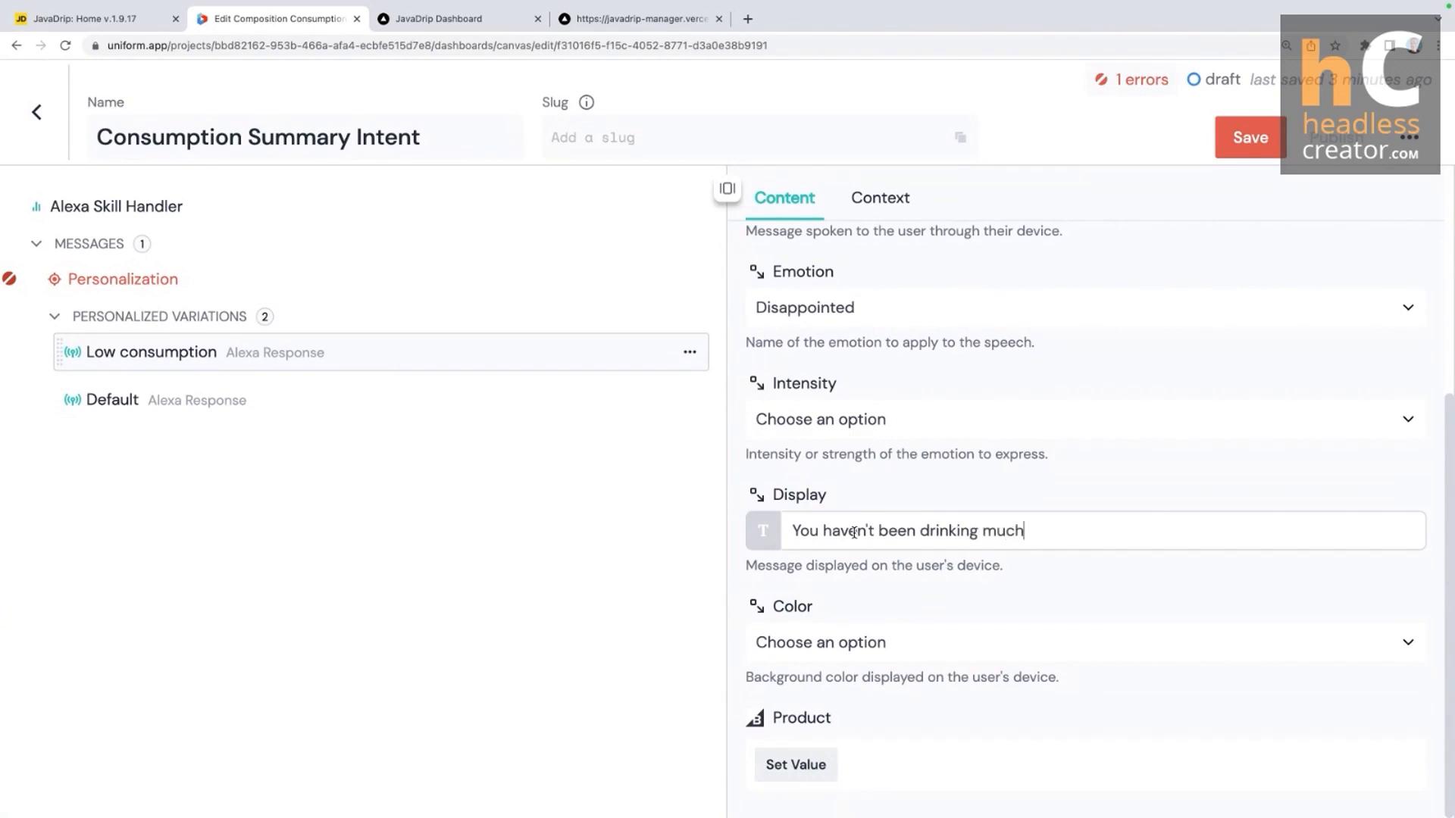
type(". Please drink more.")
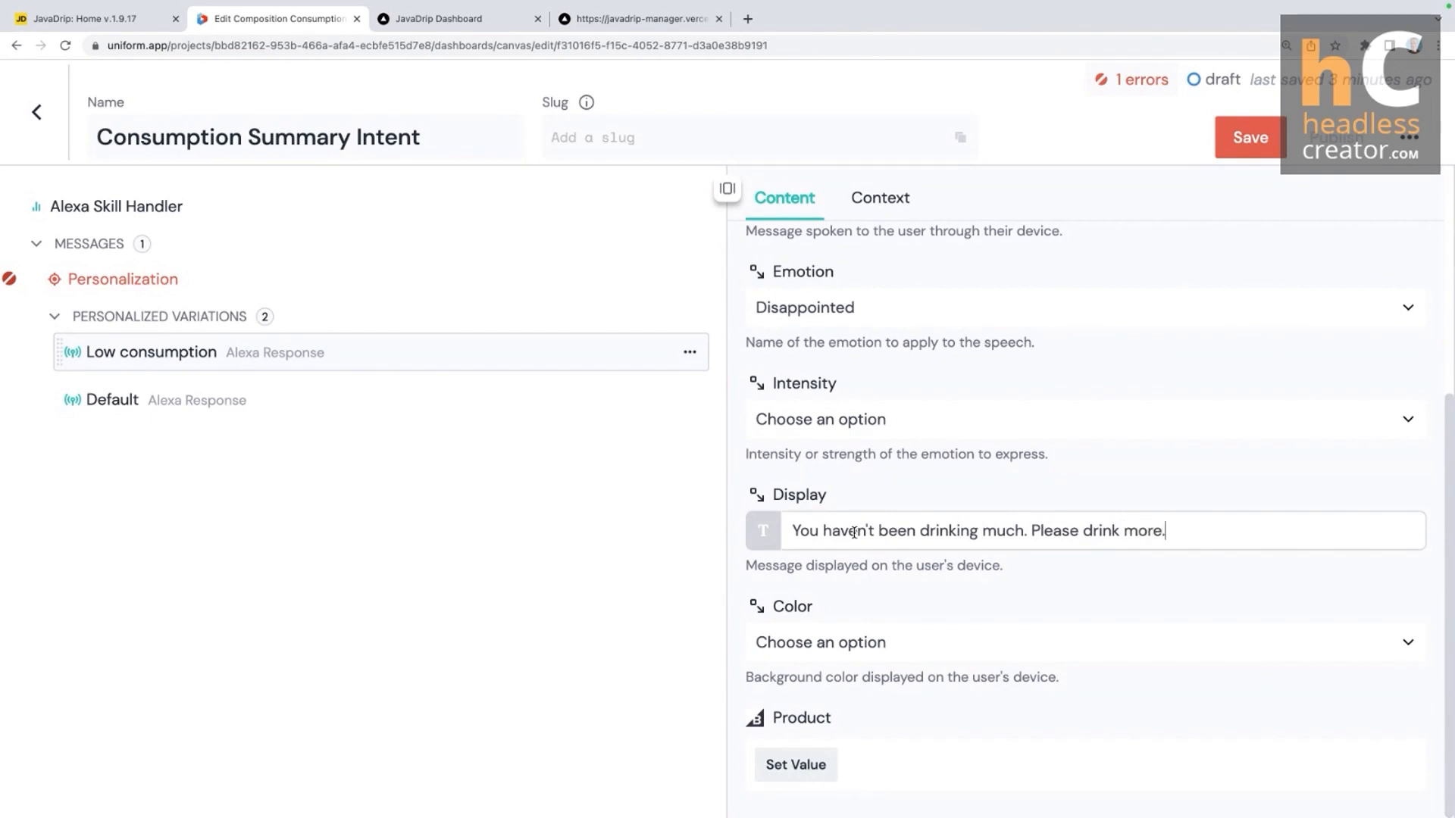
Step: Add a personalization criterion to the Low consumption response, matching the signal Consumption Monthly Low > 0, and save the composition
scroll(1230, 379, "up", 3)
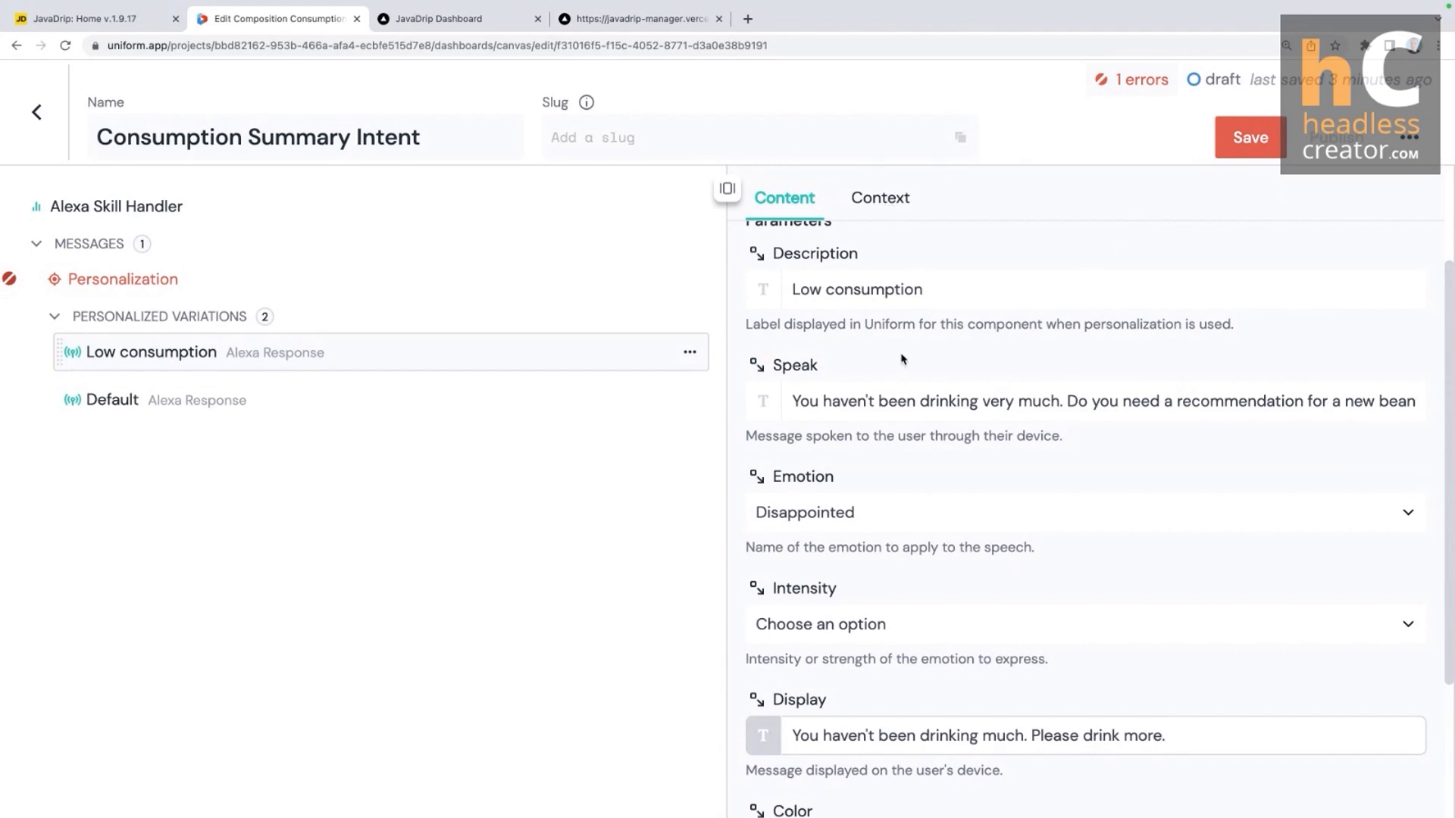
scroll(942, 697, "down", 1)
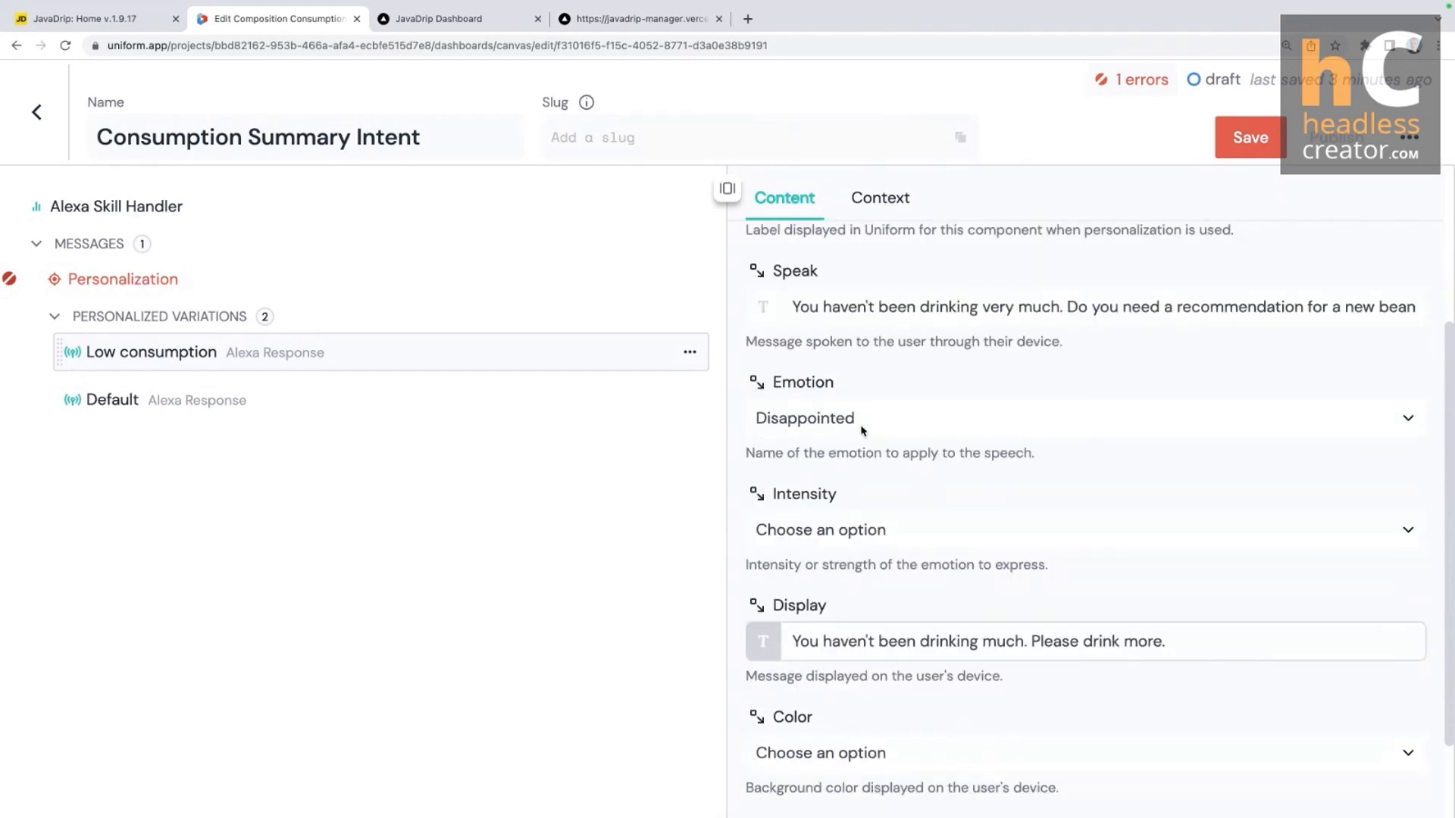
left_click(881, 203)
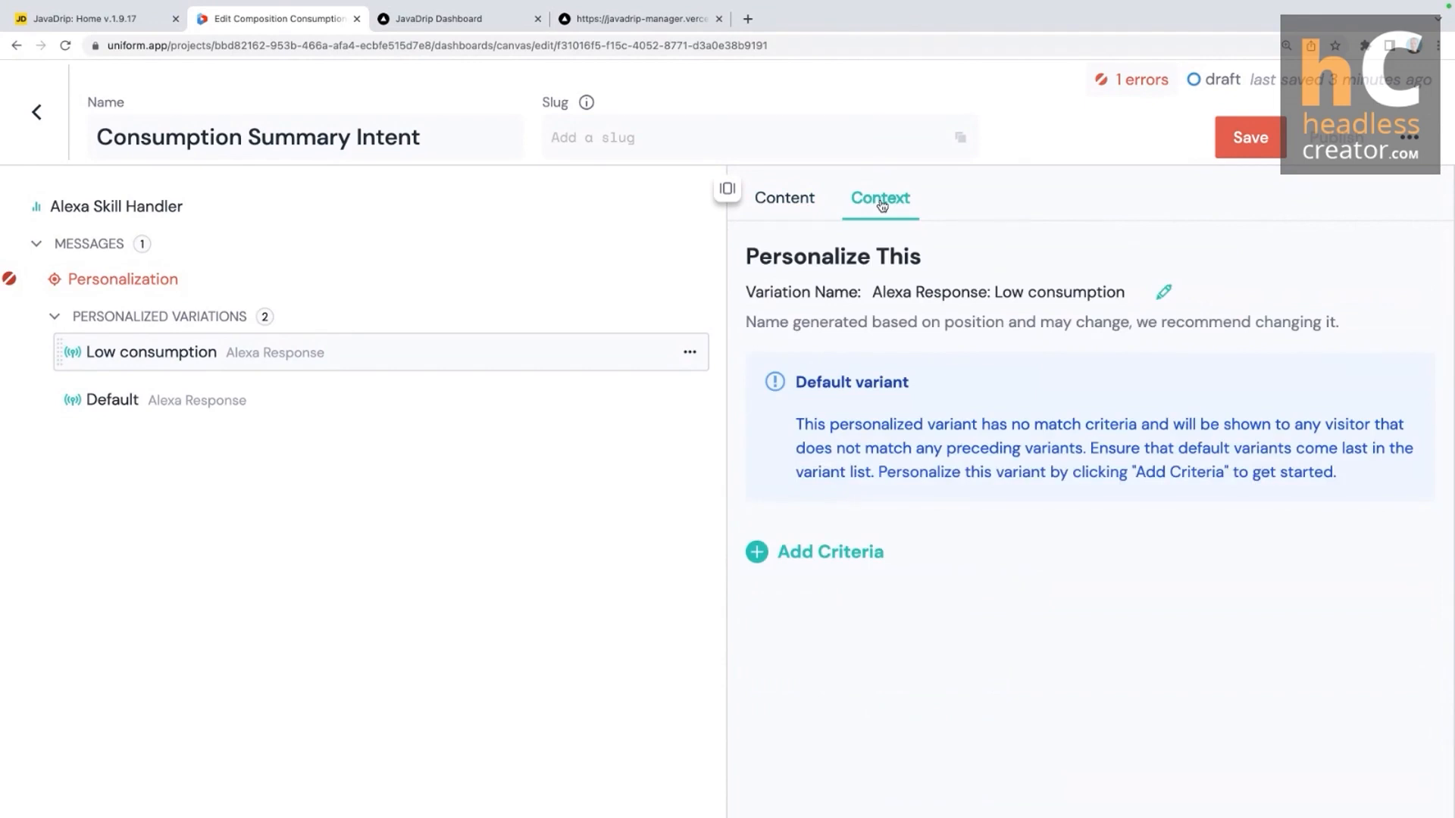
left_click(836, 554)
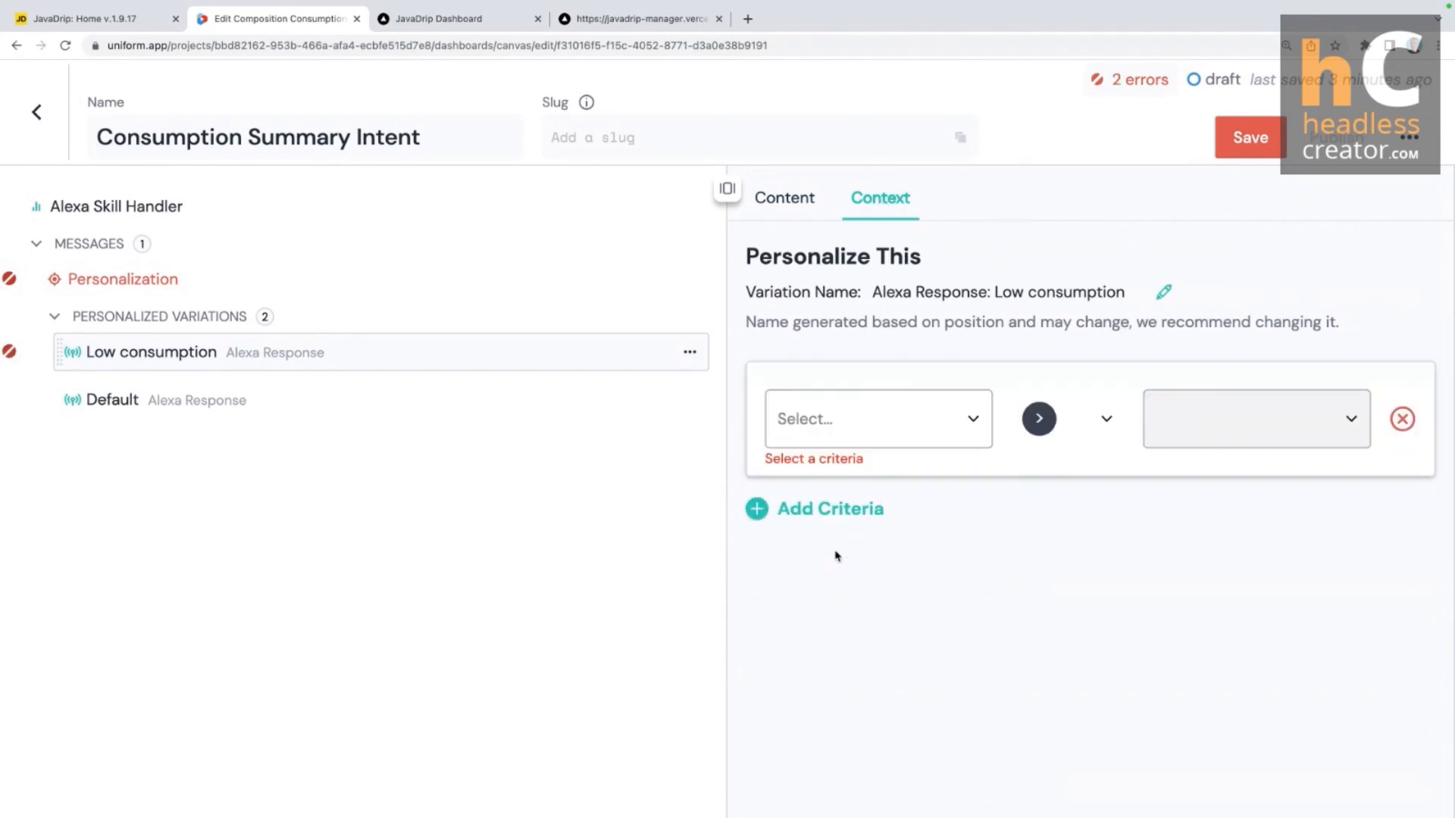
left_click(928, 419)
scroll(916, 598, "down", 1)
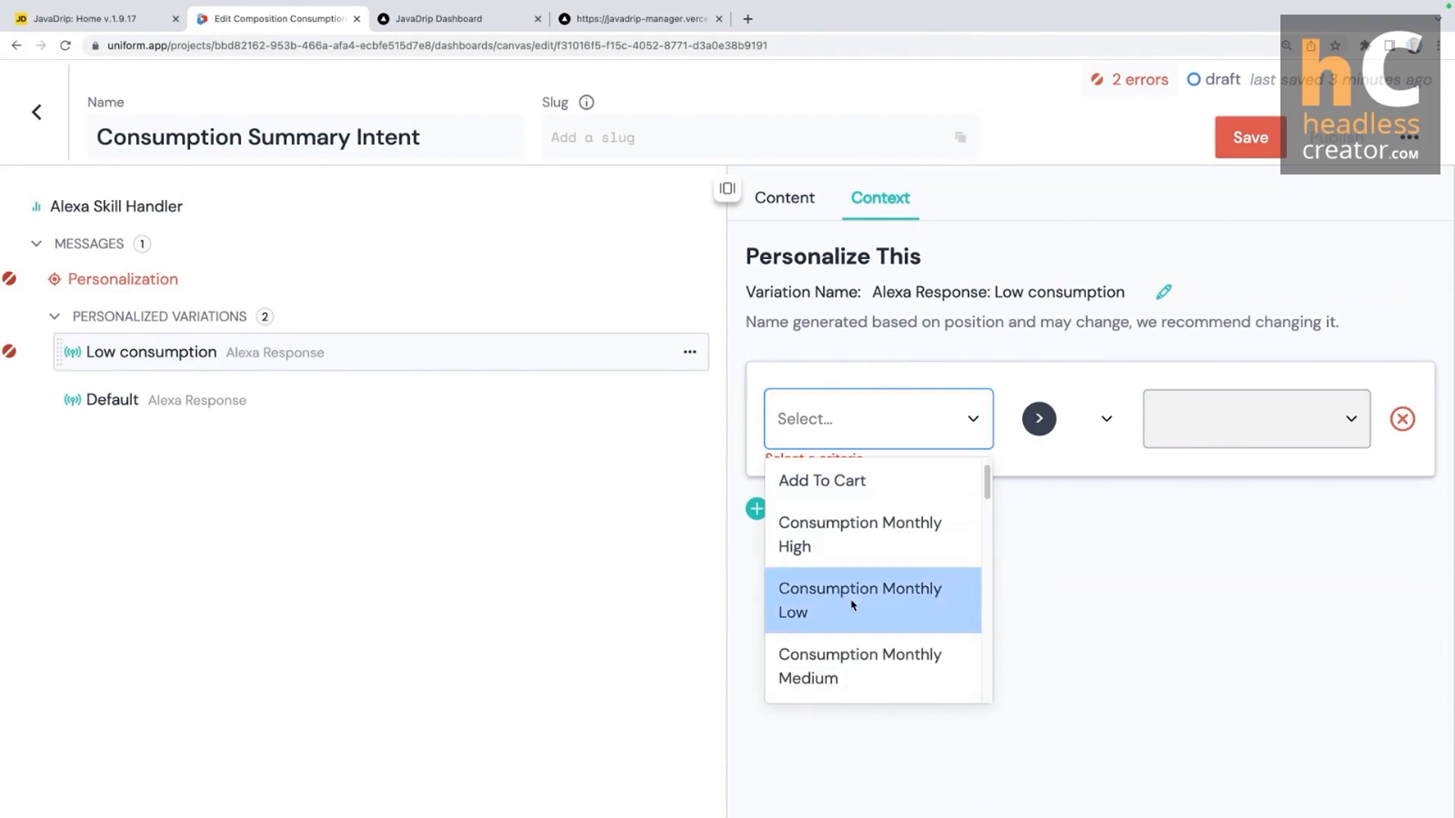
left_click(851, 604)
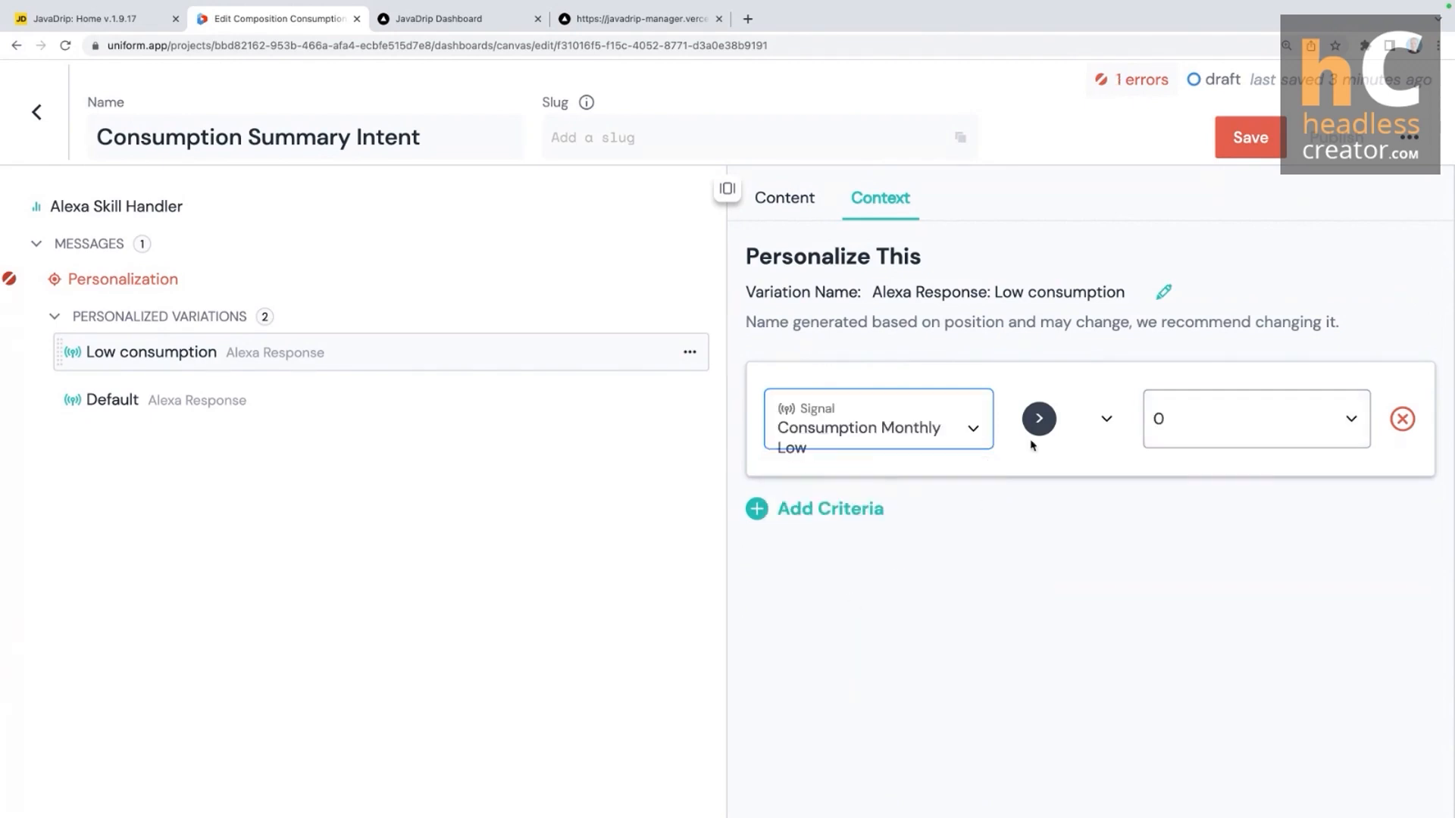
left_click(802, 203)
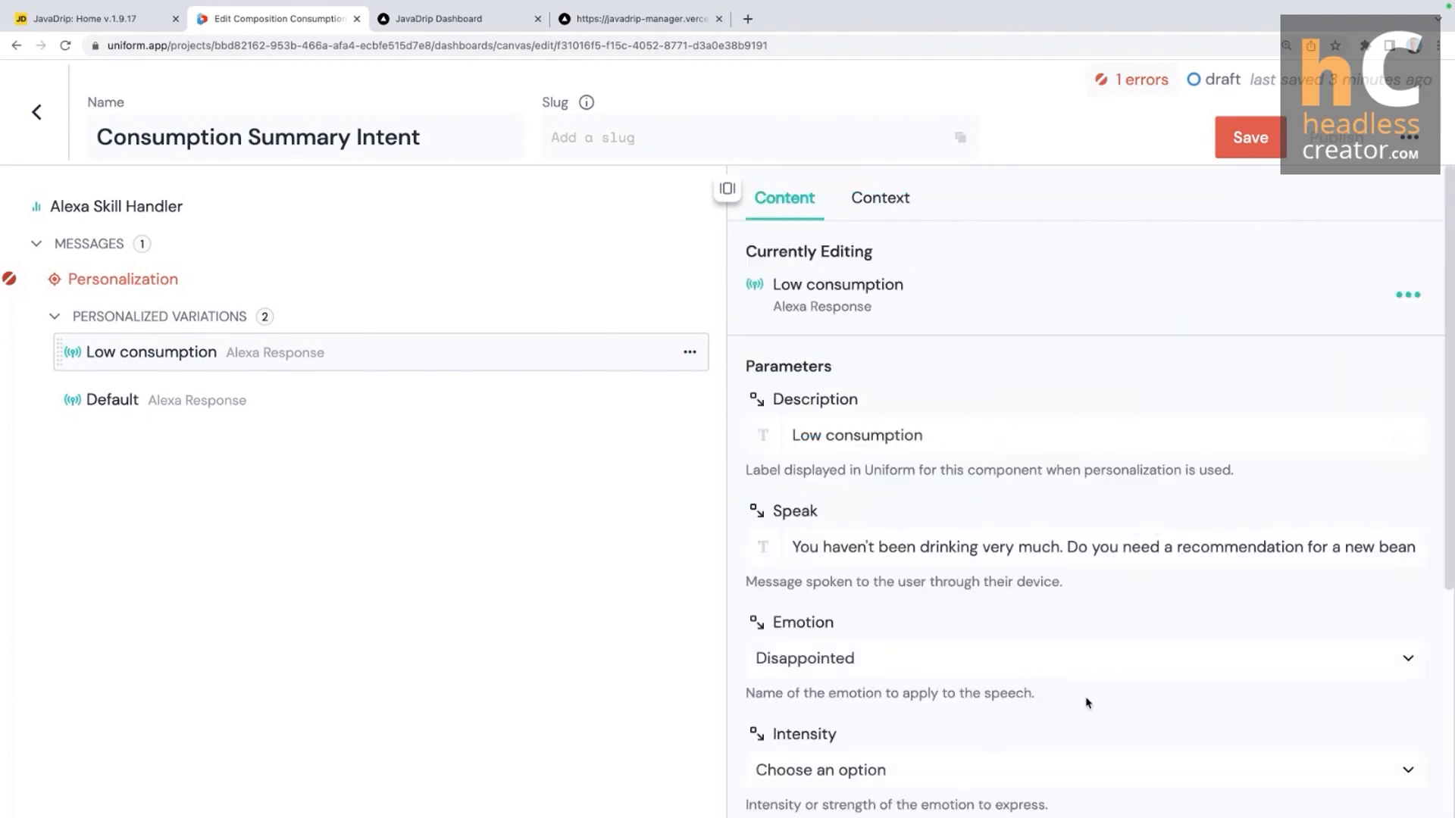
left_click(1241, 141)
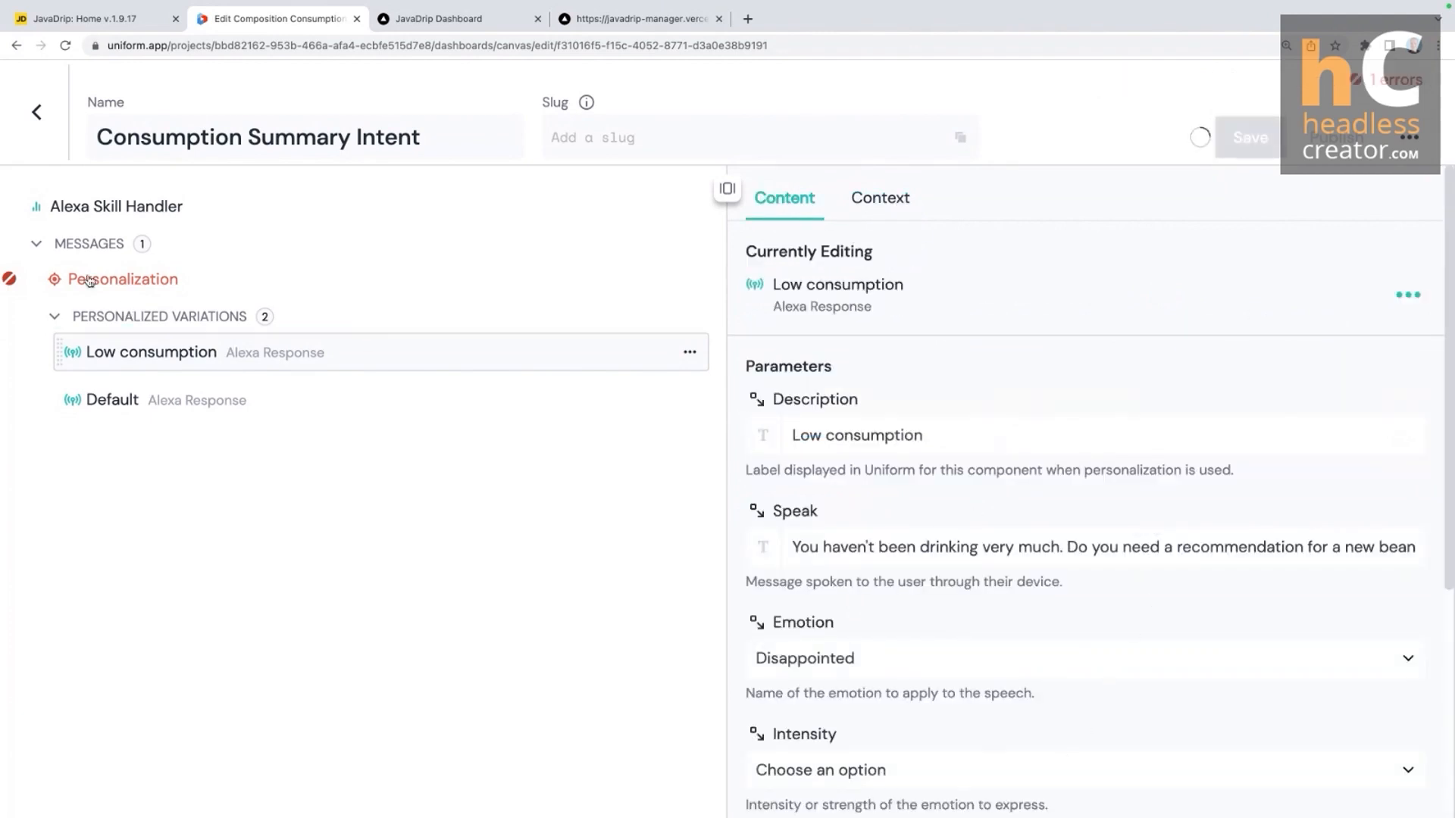
Step: Insert another Alexa Response between Low consumption and Default in the personalized variations and describe it as "High consumption"
left_click(381, 377)
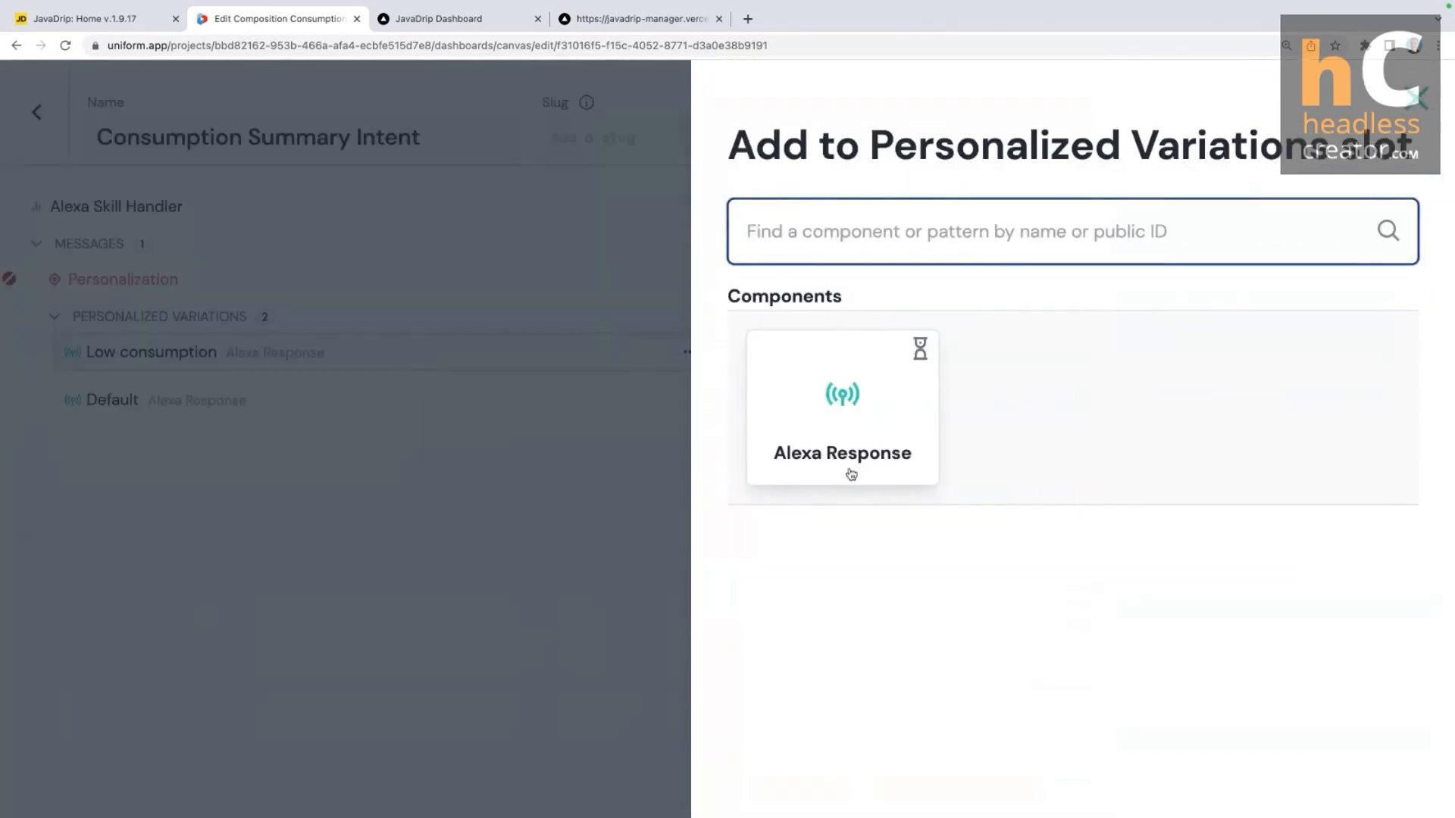
left_click(922, 377)
left_click(832, 433)
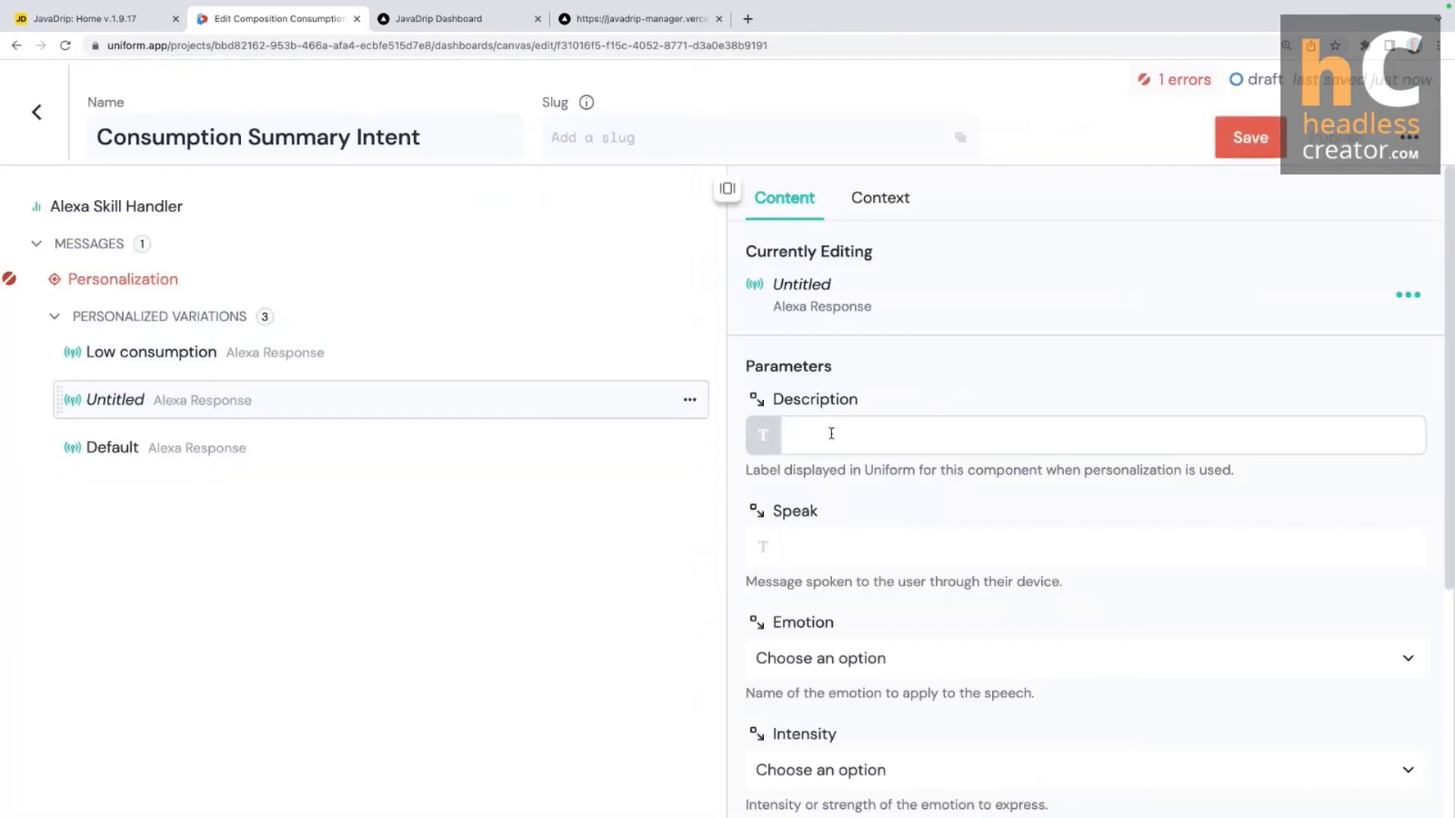
type("High consumption")
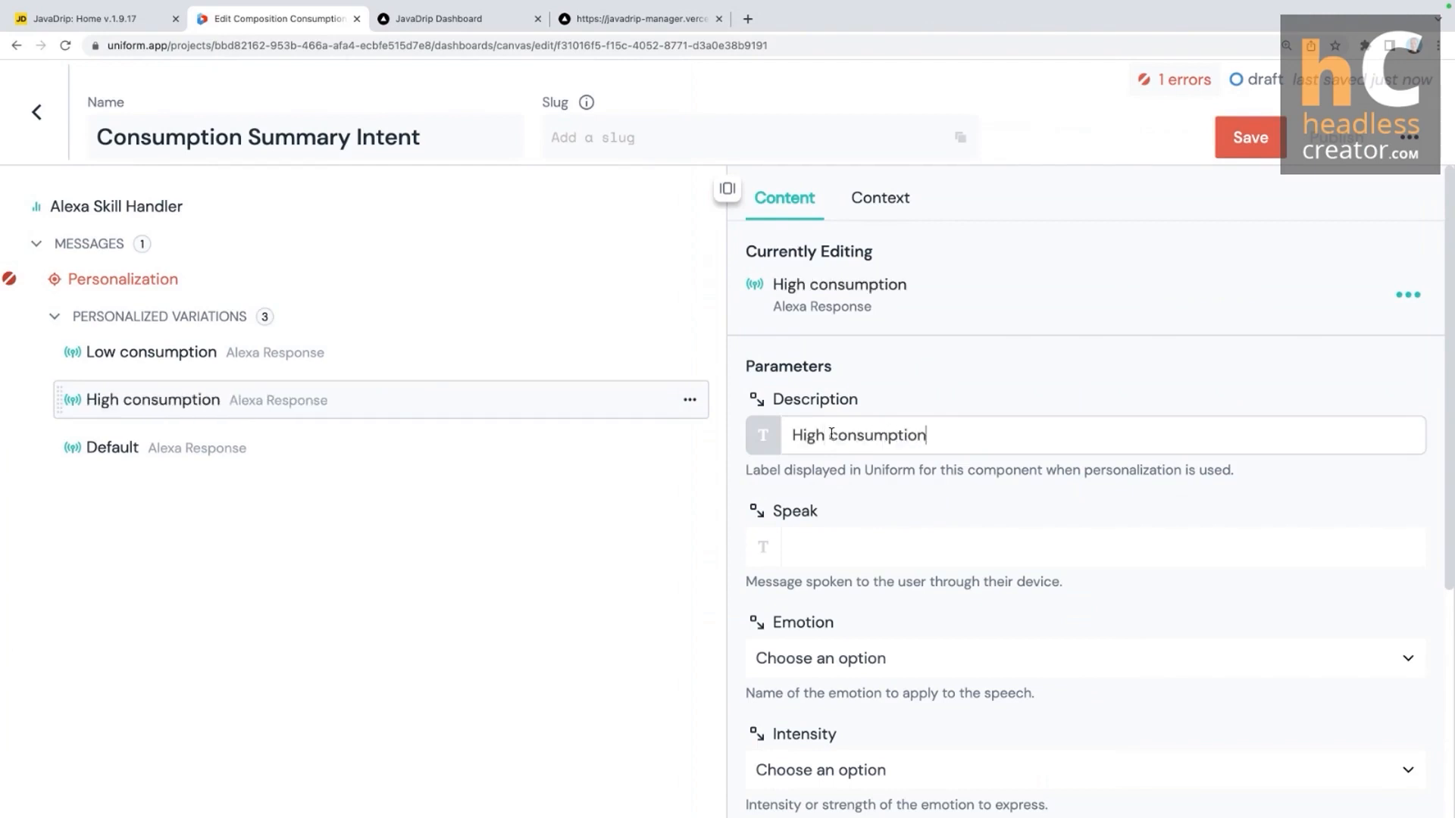
Step: Set the High consumption response's spoken message to "Whoa! You must be really productive during the day!"
left_click(818, 548)
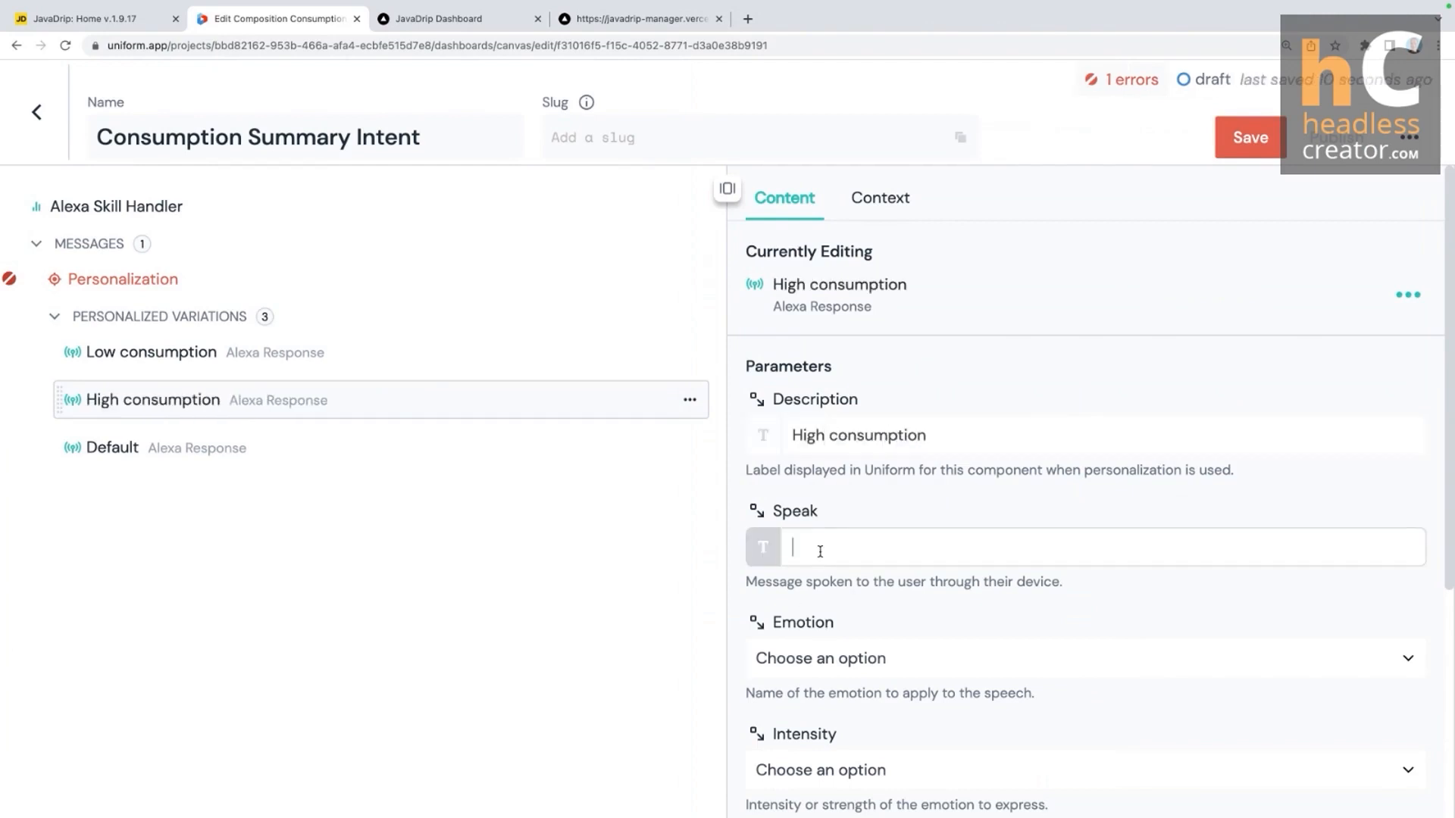
type("Whoa!")
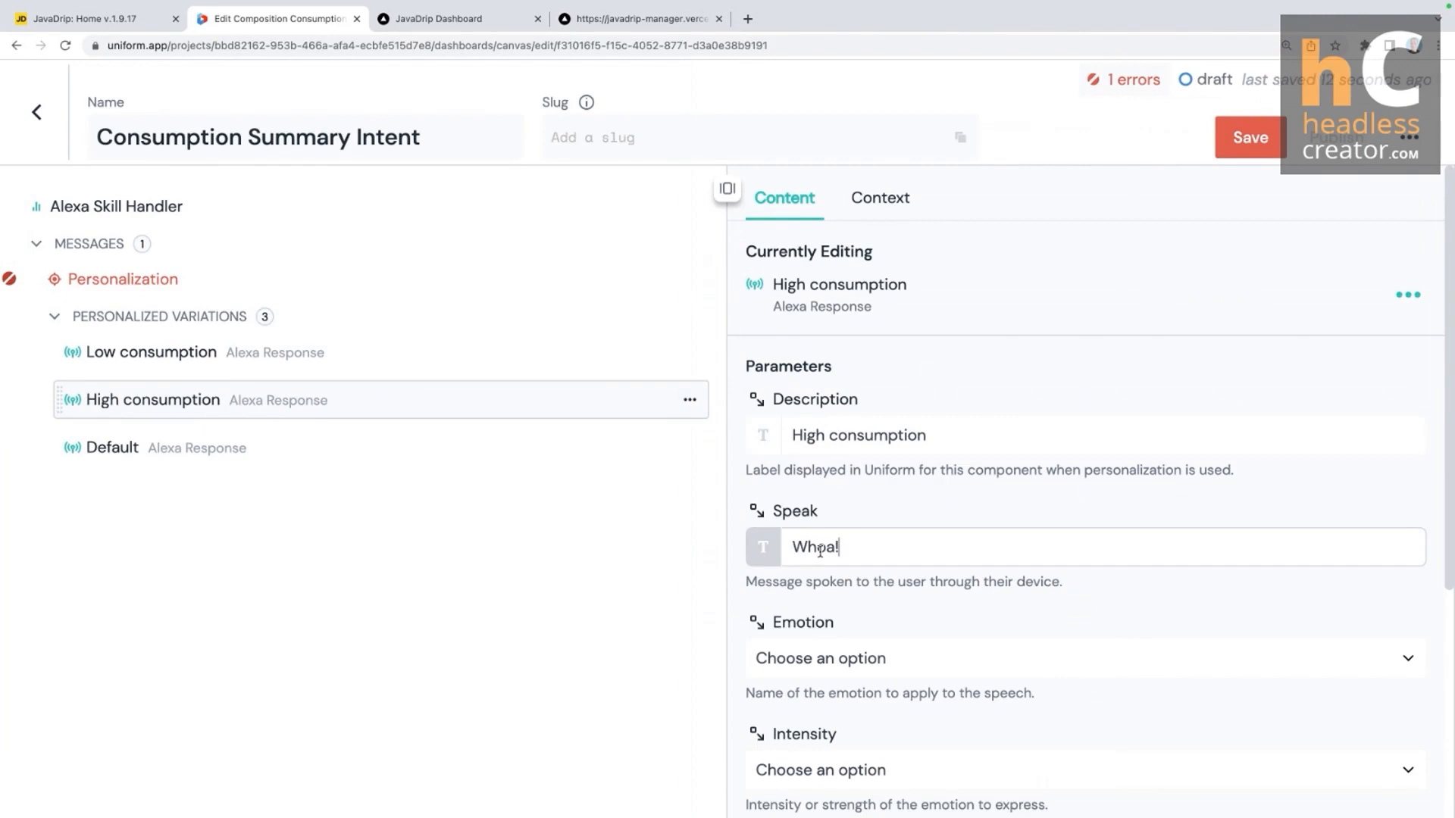
type(" You must be ")
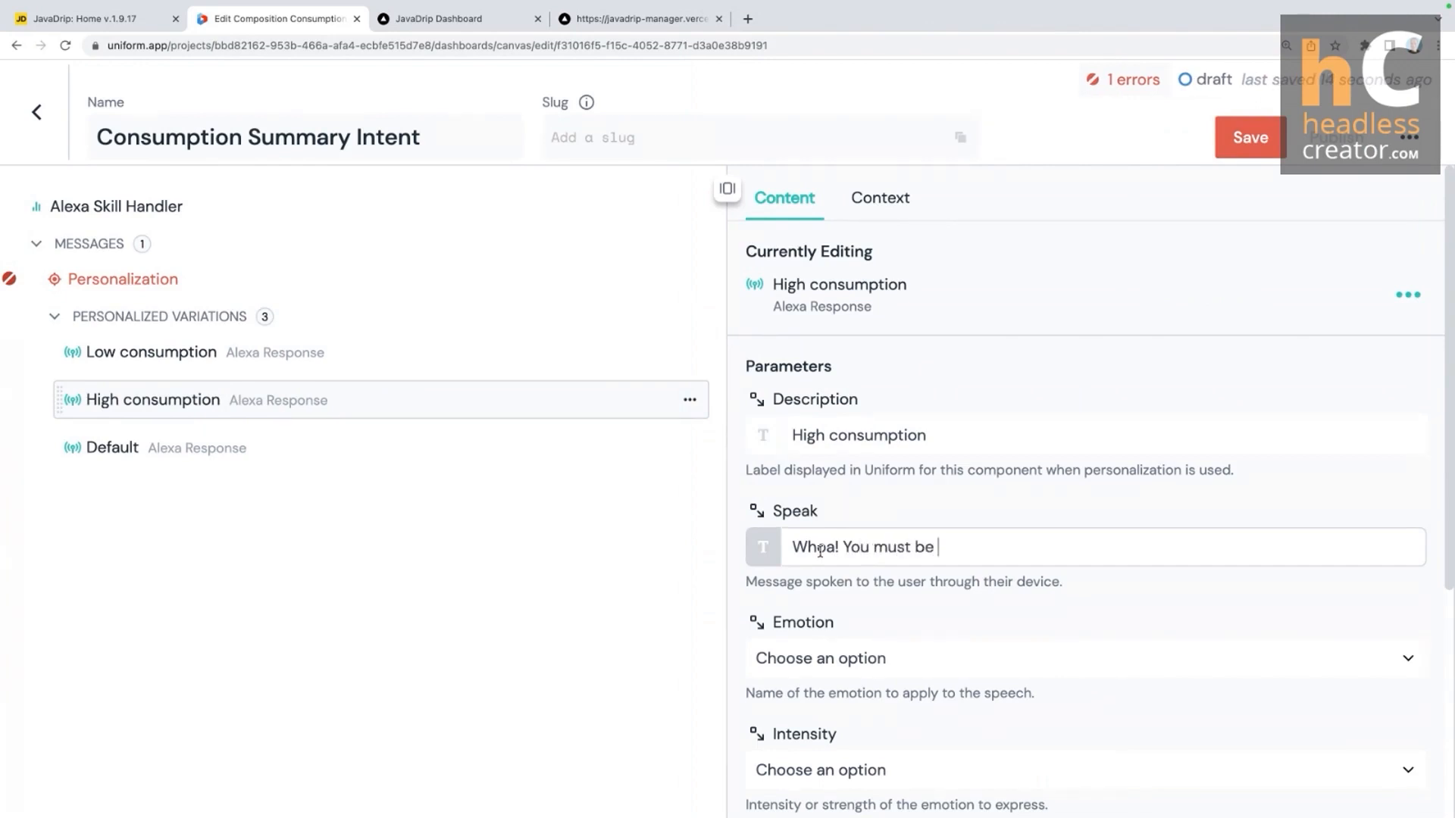
type("really propduct")
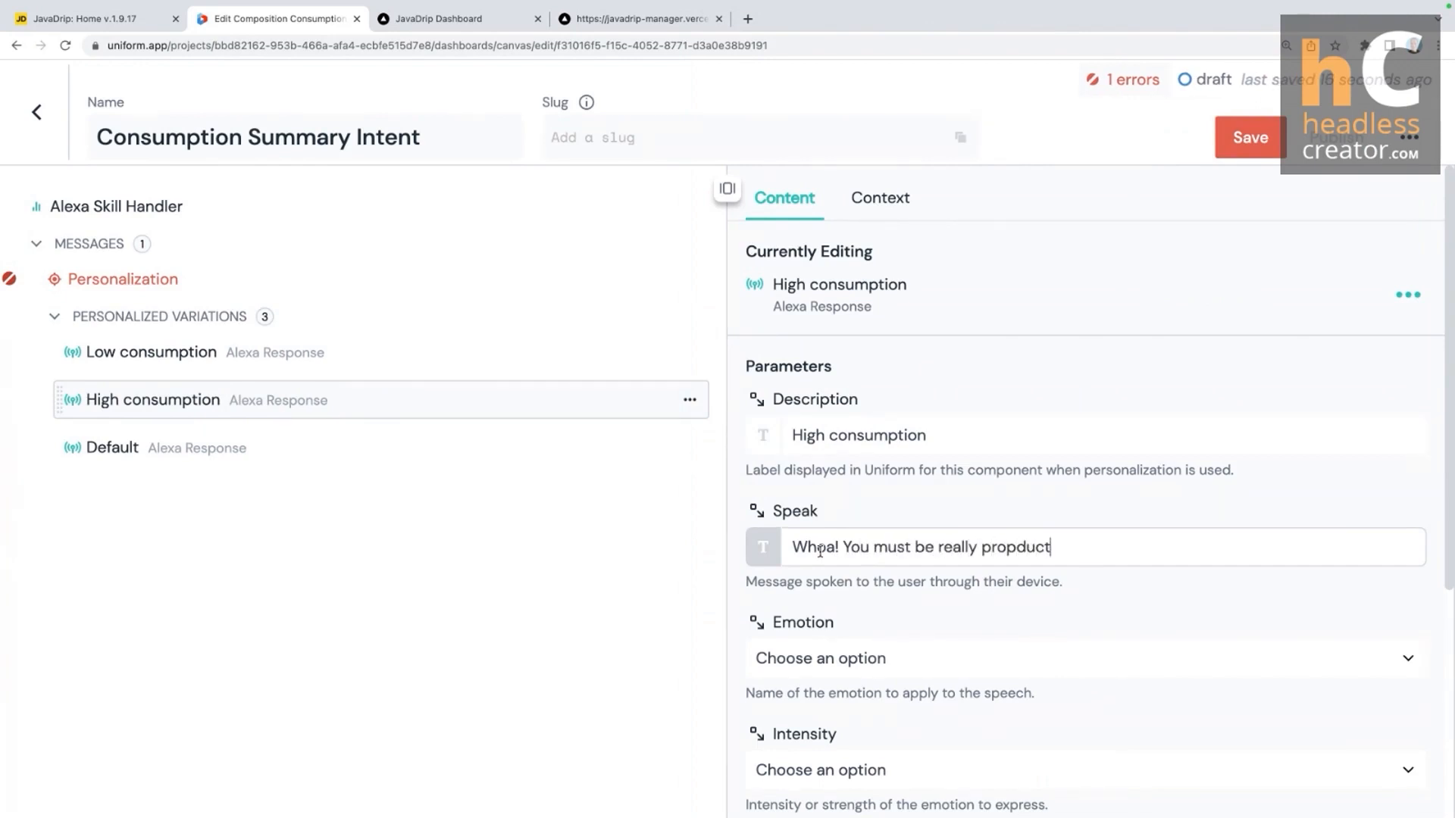
key("BackSpace")
key("BackSpace")
key("BackSpace")
key("BackSpace")
key("BackSpace")
key("BackSpace")
key("BackSpace")
type("roductive during the da")
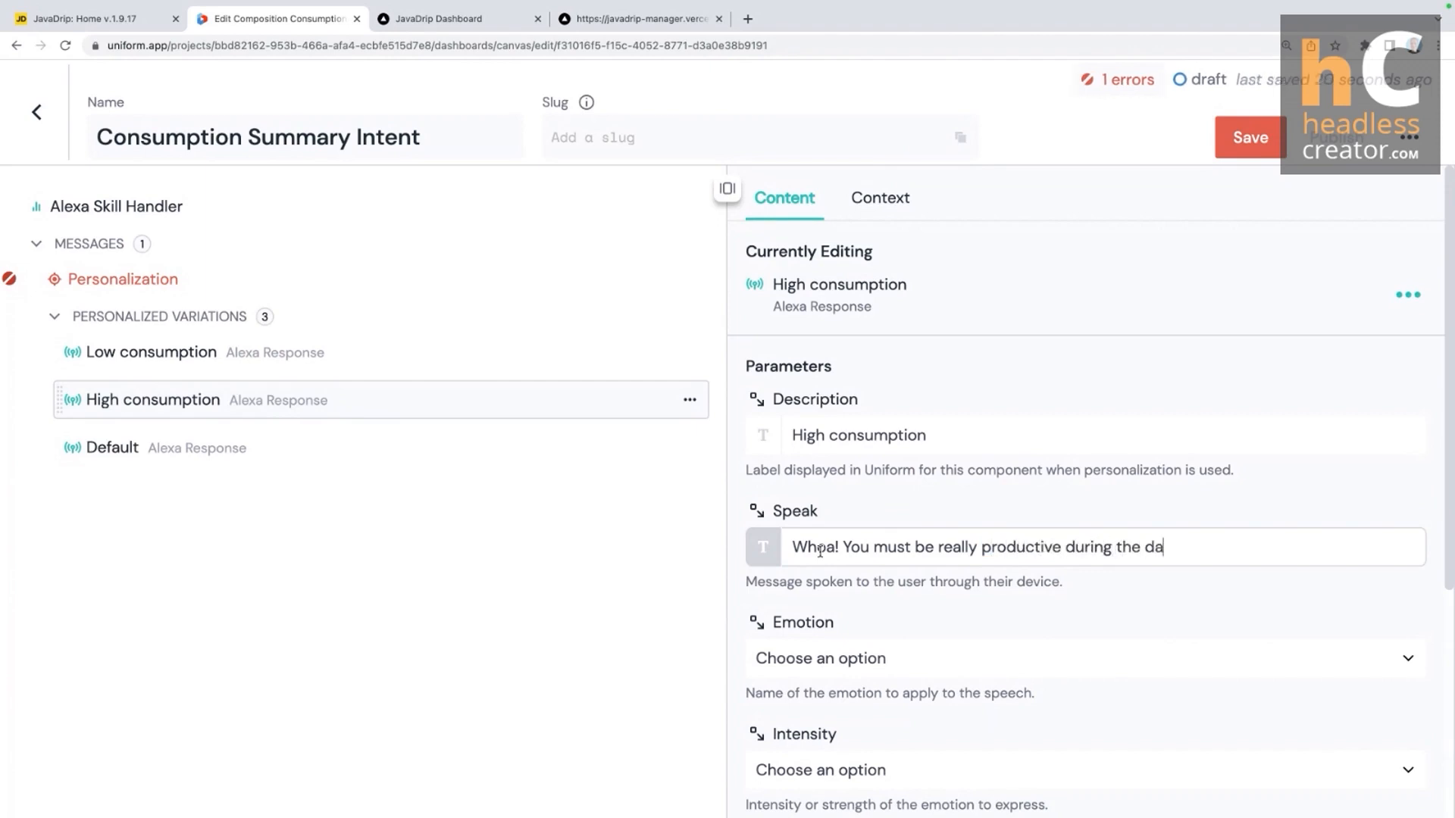
type("y!")
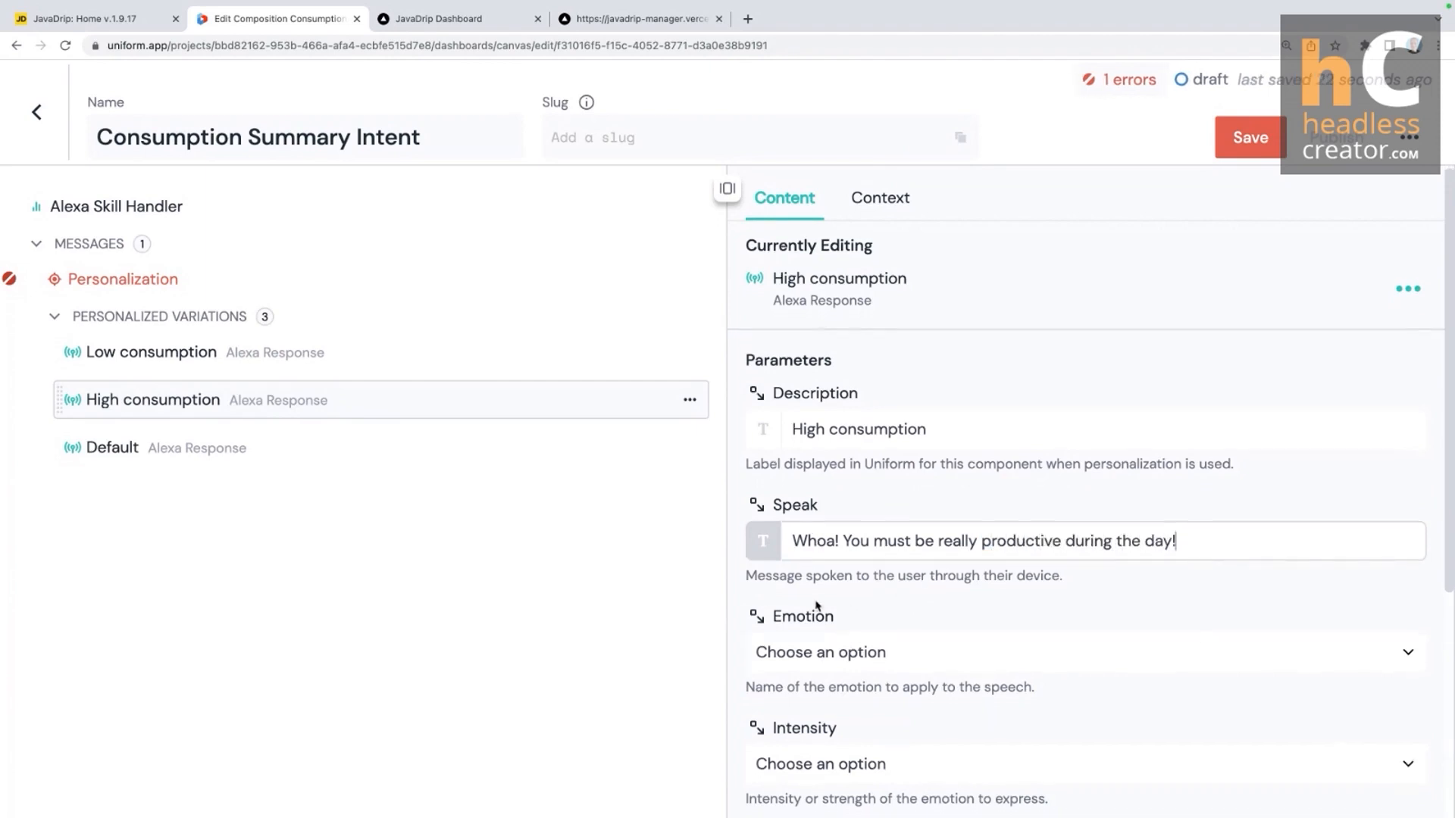
Step: Set the High consumption response's emotion to Excited and its display message to "You're very alert, aren't you?", and save the composition
scroll(871, 610, "down", 1)
left_click(873, 614)
left_click(829, 643)
scroll(858, 541, "down", 4)
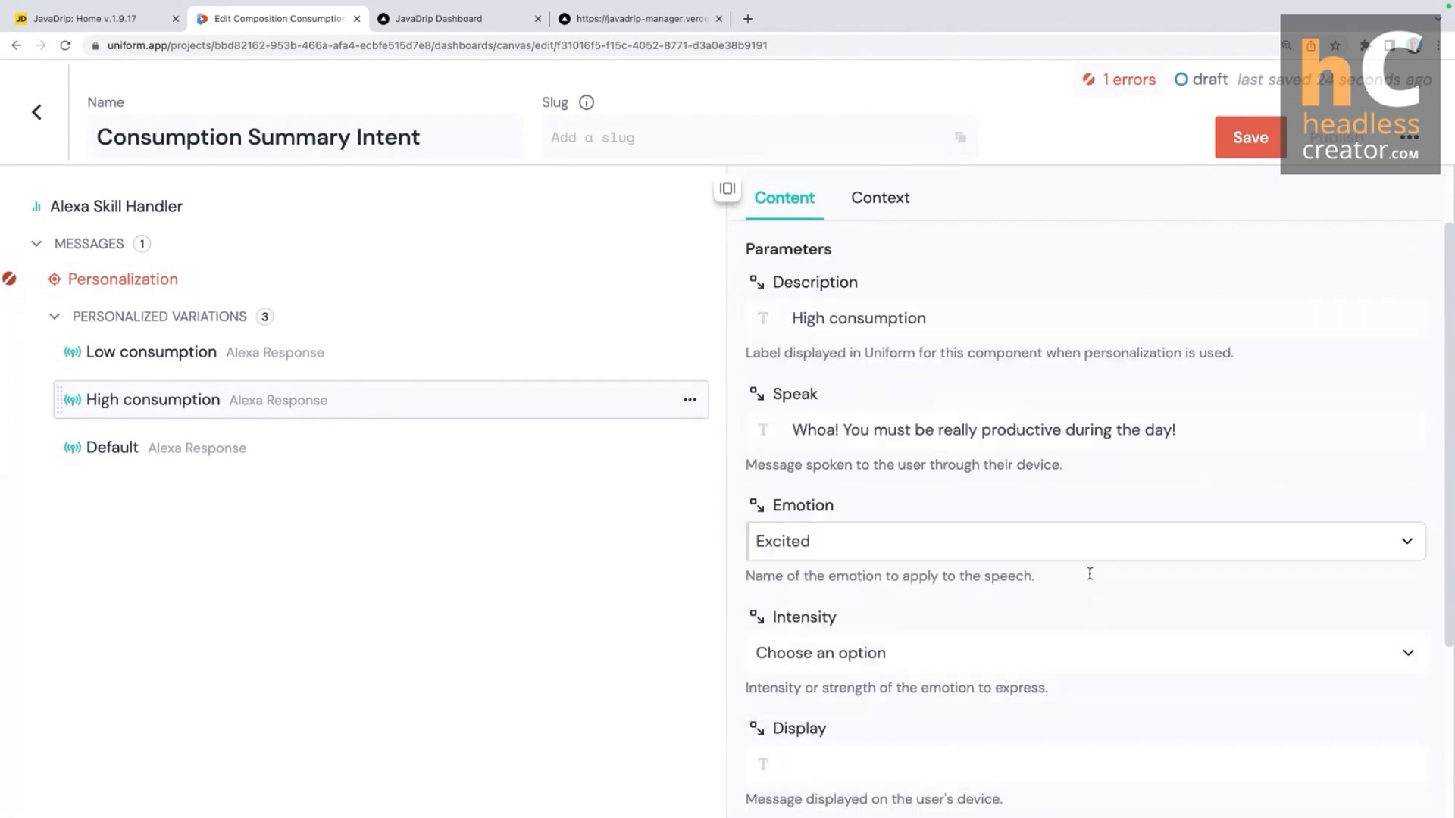
left_click(851, 529)
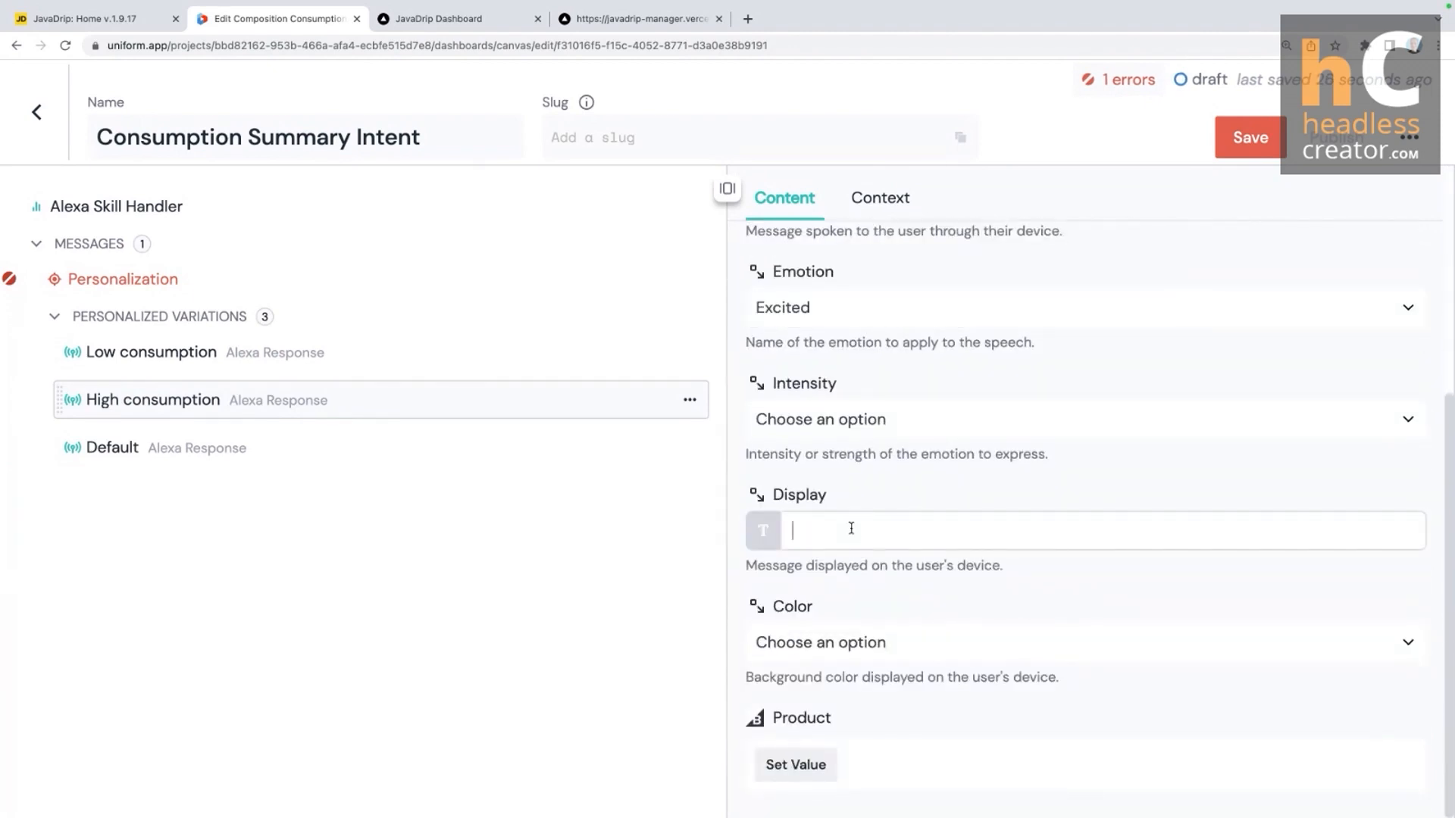
type("You're very ")
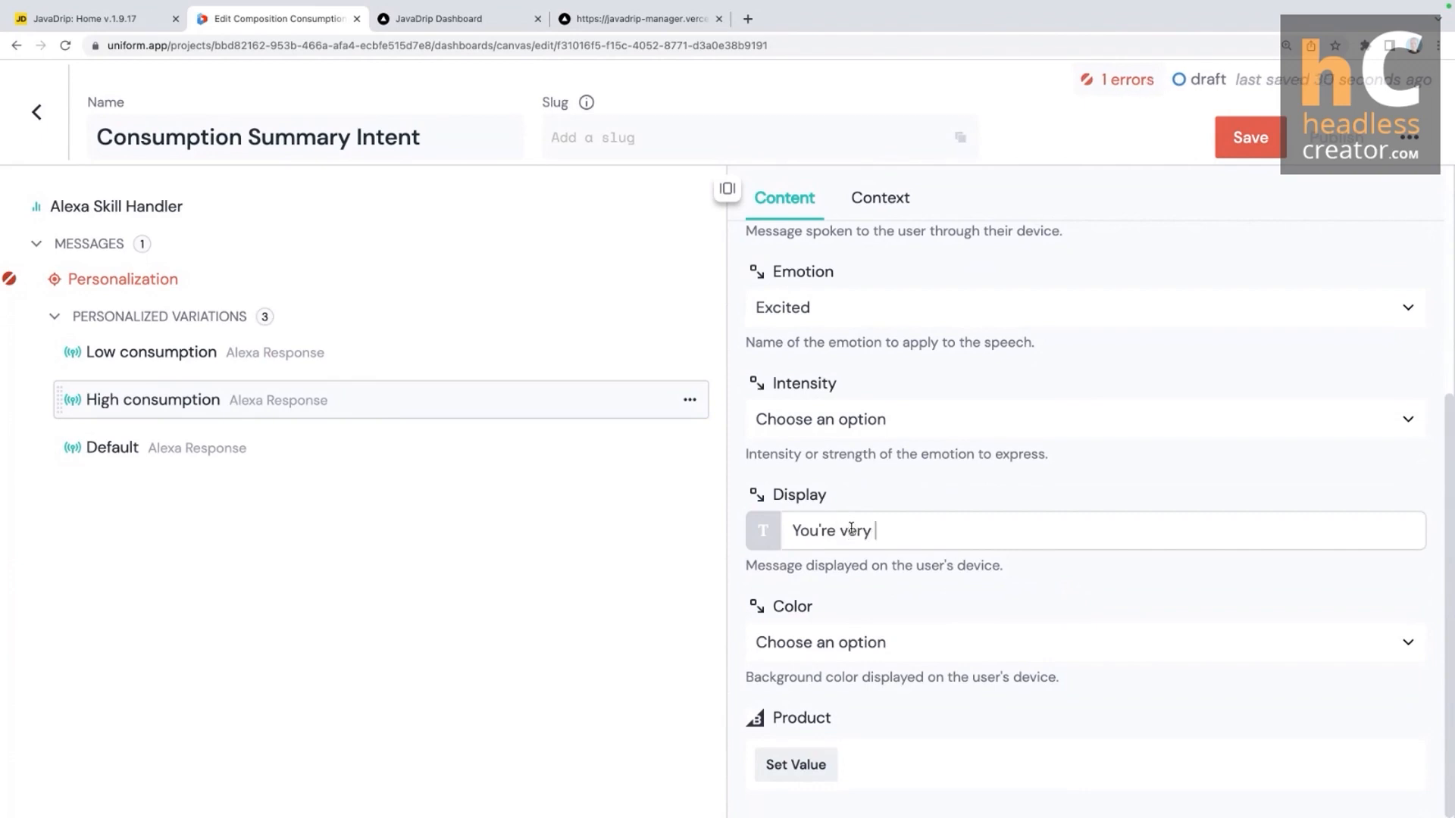
type("alert,")
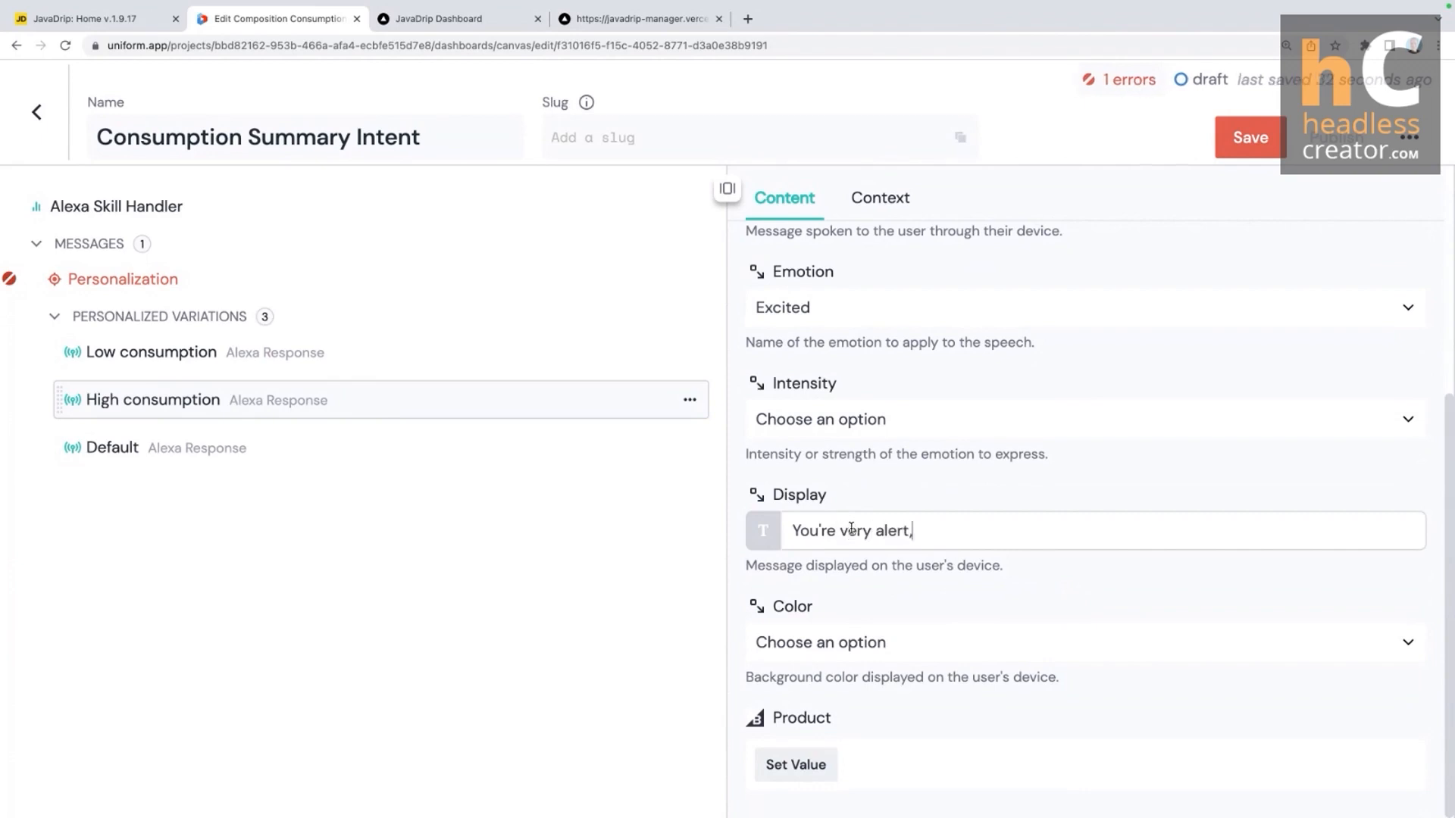
type(" aren't you?")
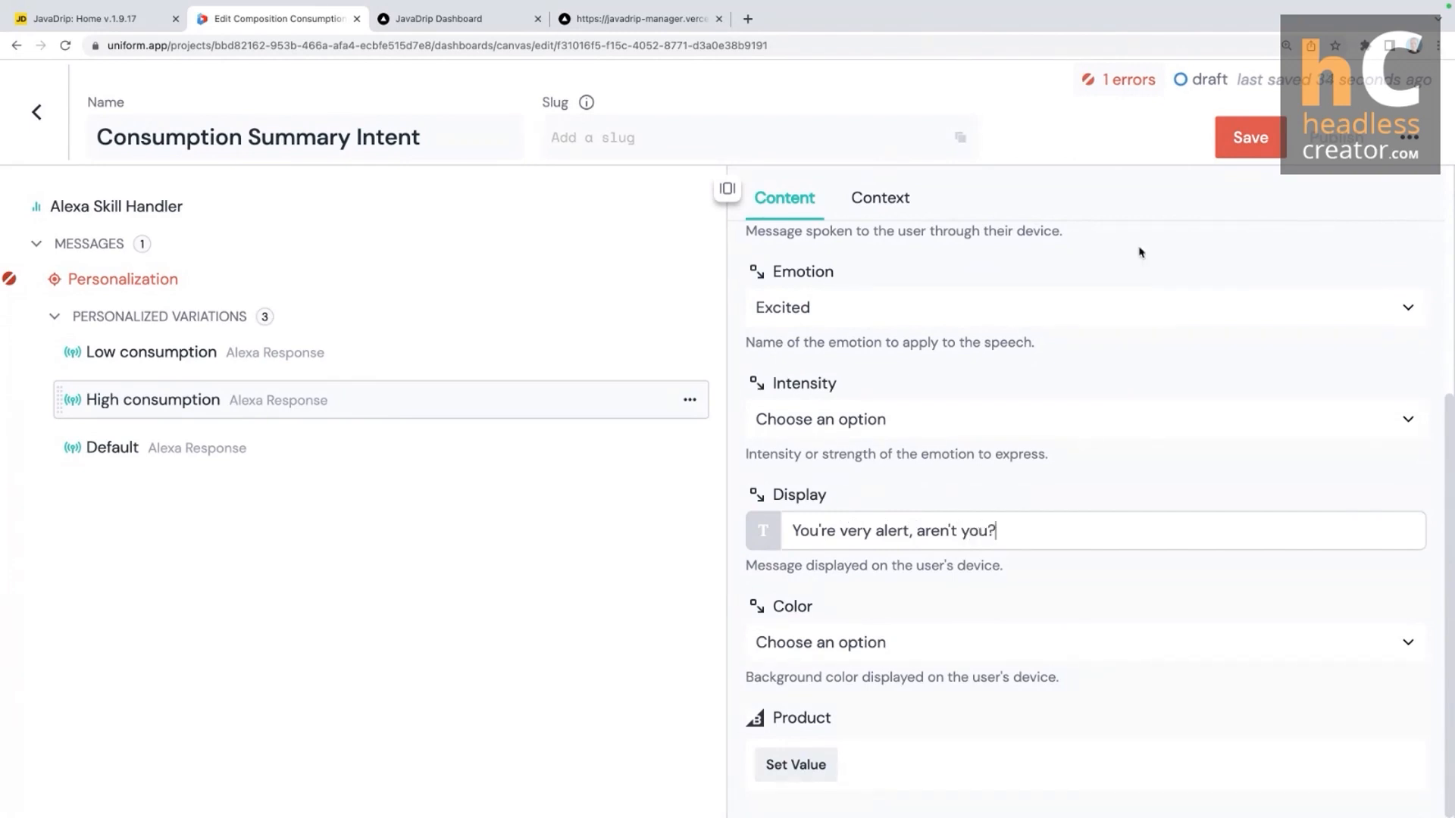
left_click(1270, 137)
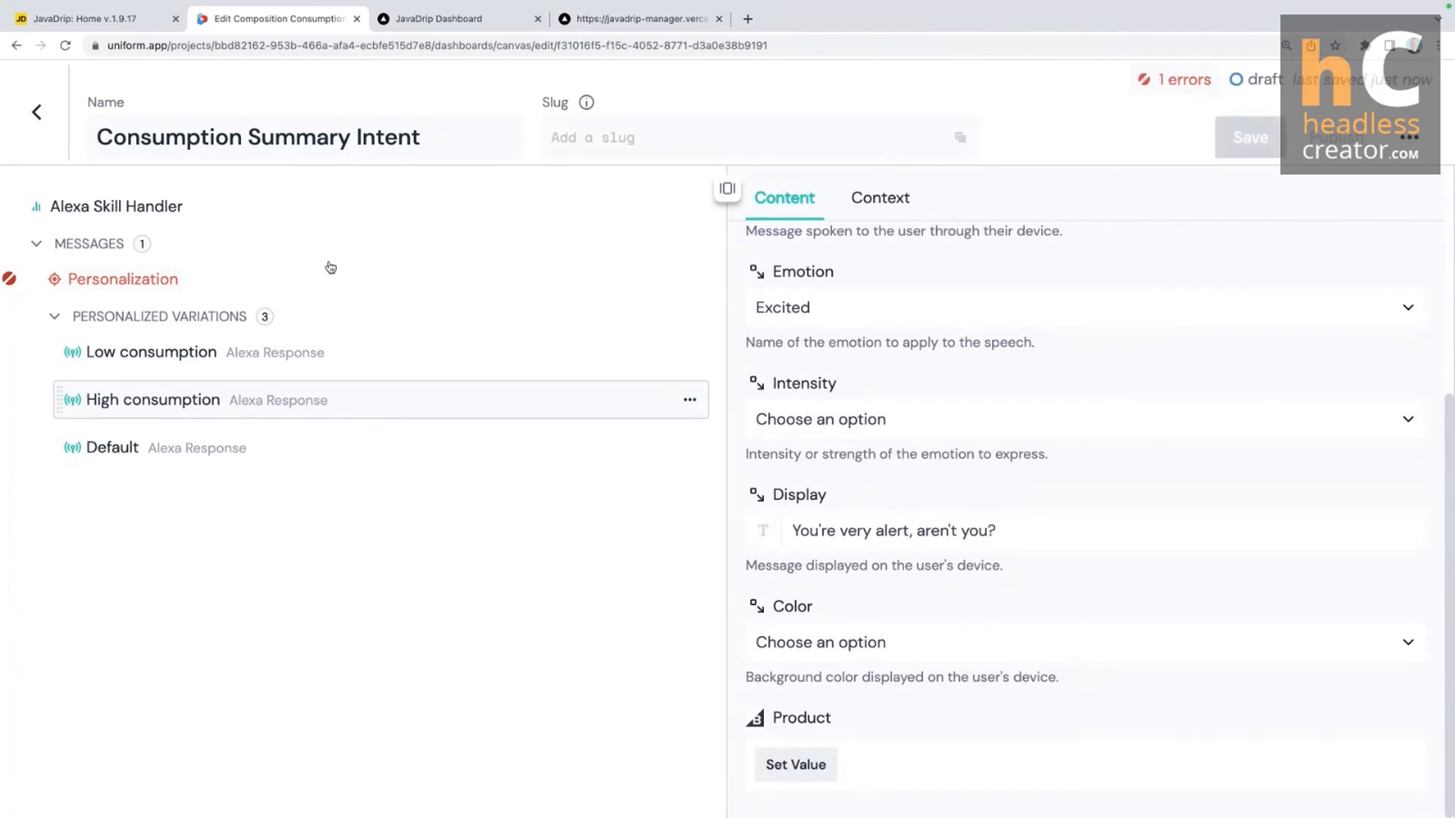
Step: Set the Personalization component's analytics tracking name to "Consumption personalization" and save the composition
left_click(195, 286)
left_click(828, 397)
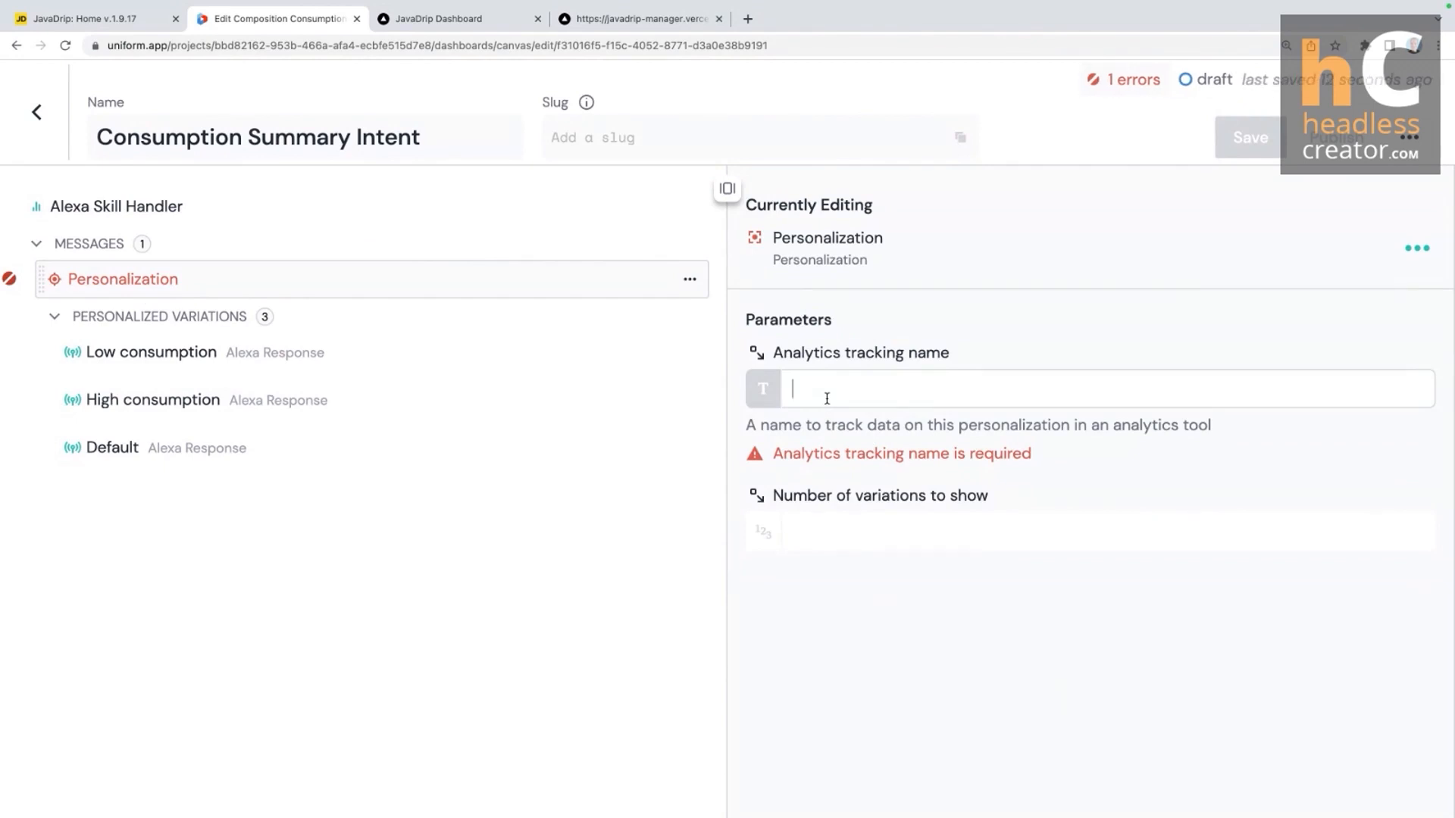
type("Con")
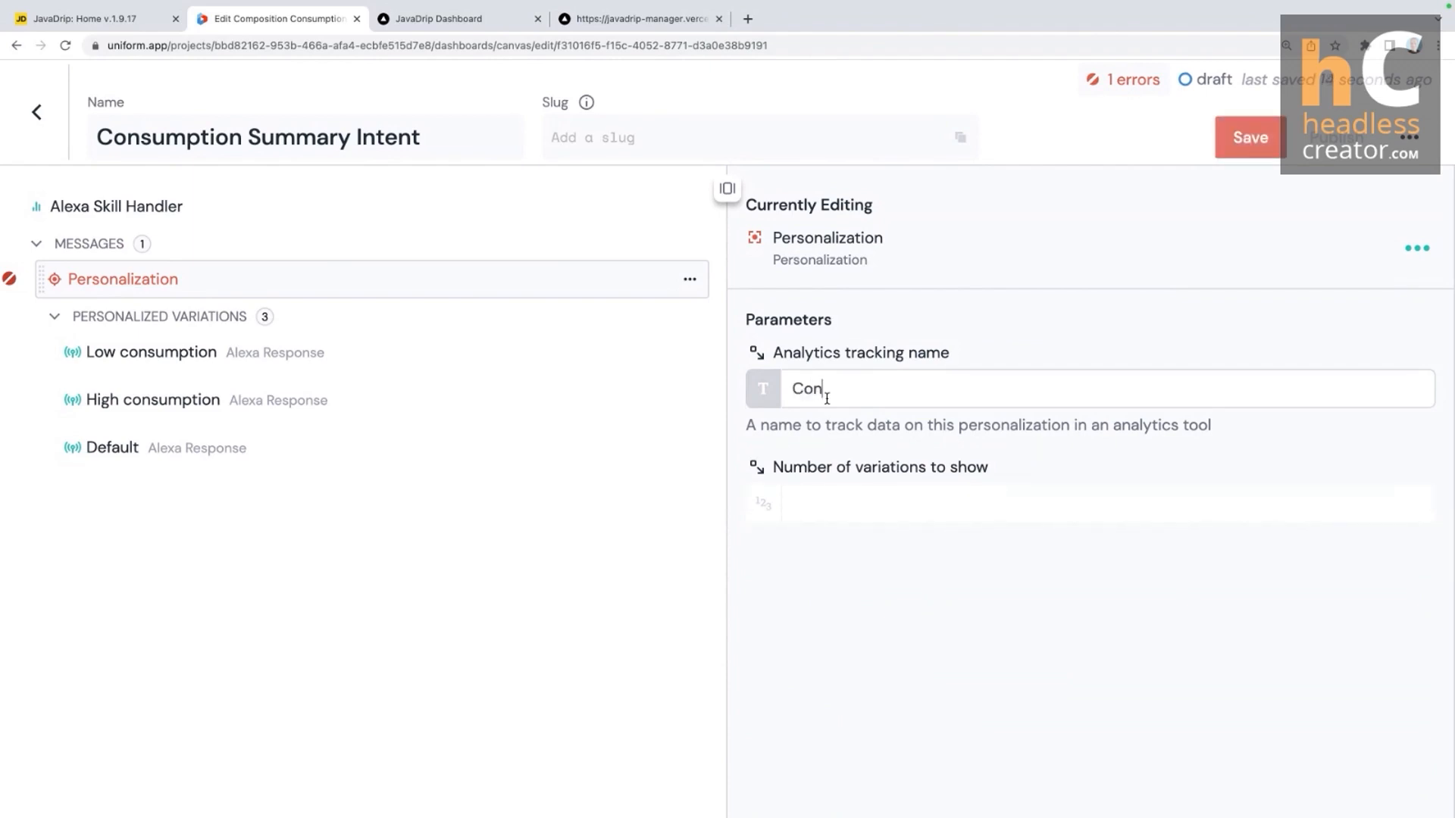
type("sumption personalization")
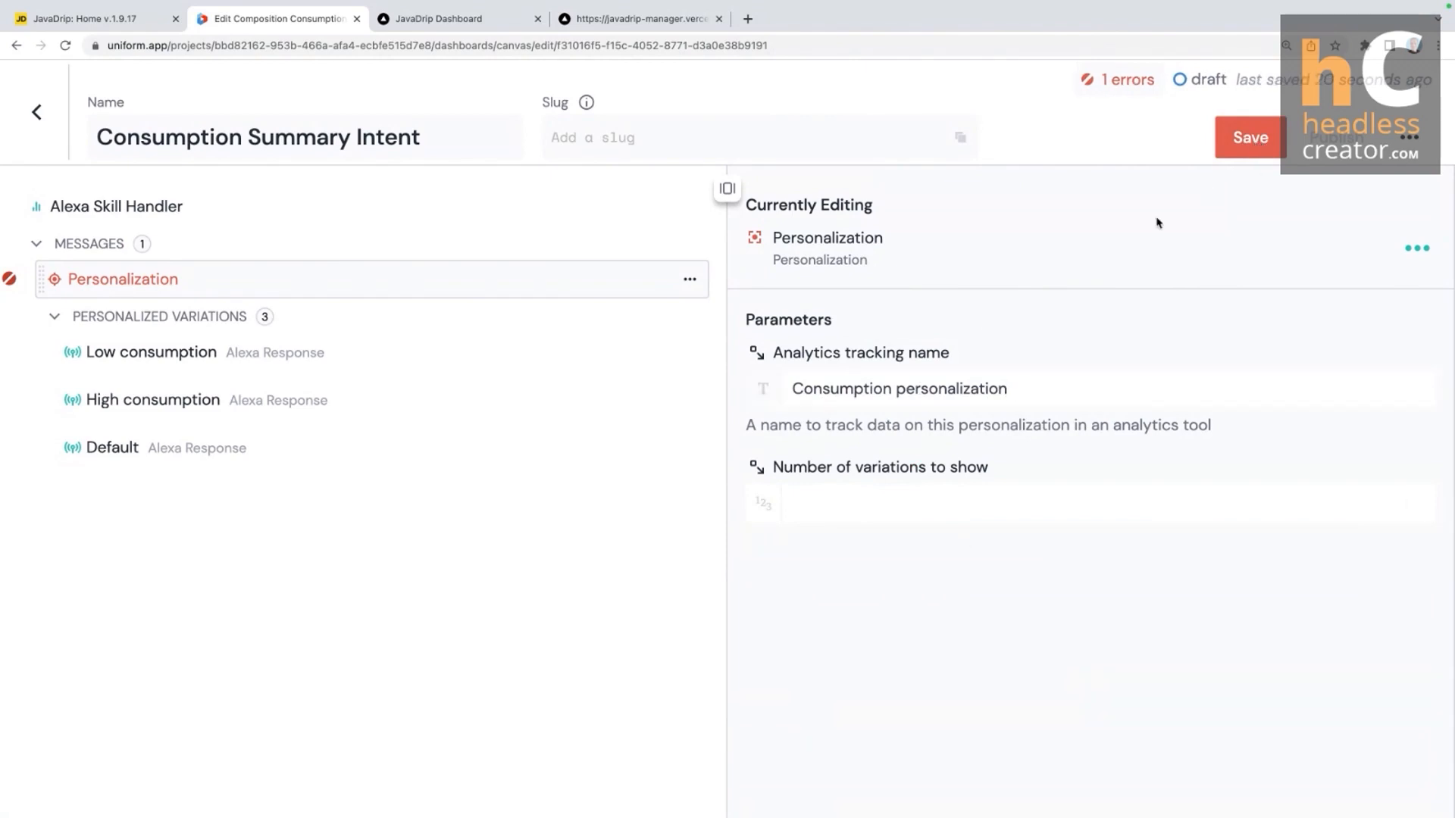
left_click(1251, 139)
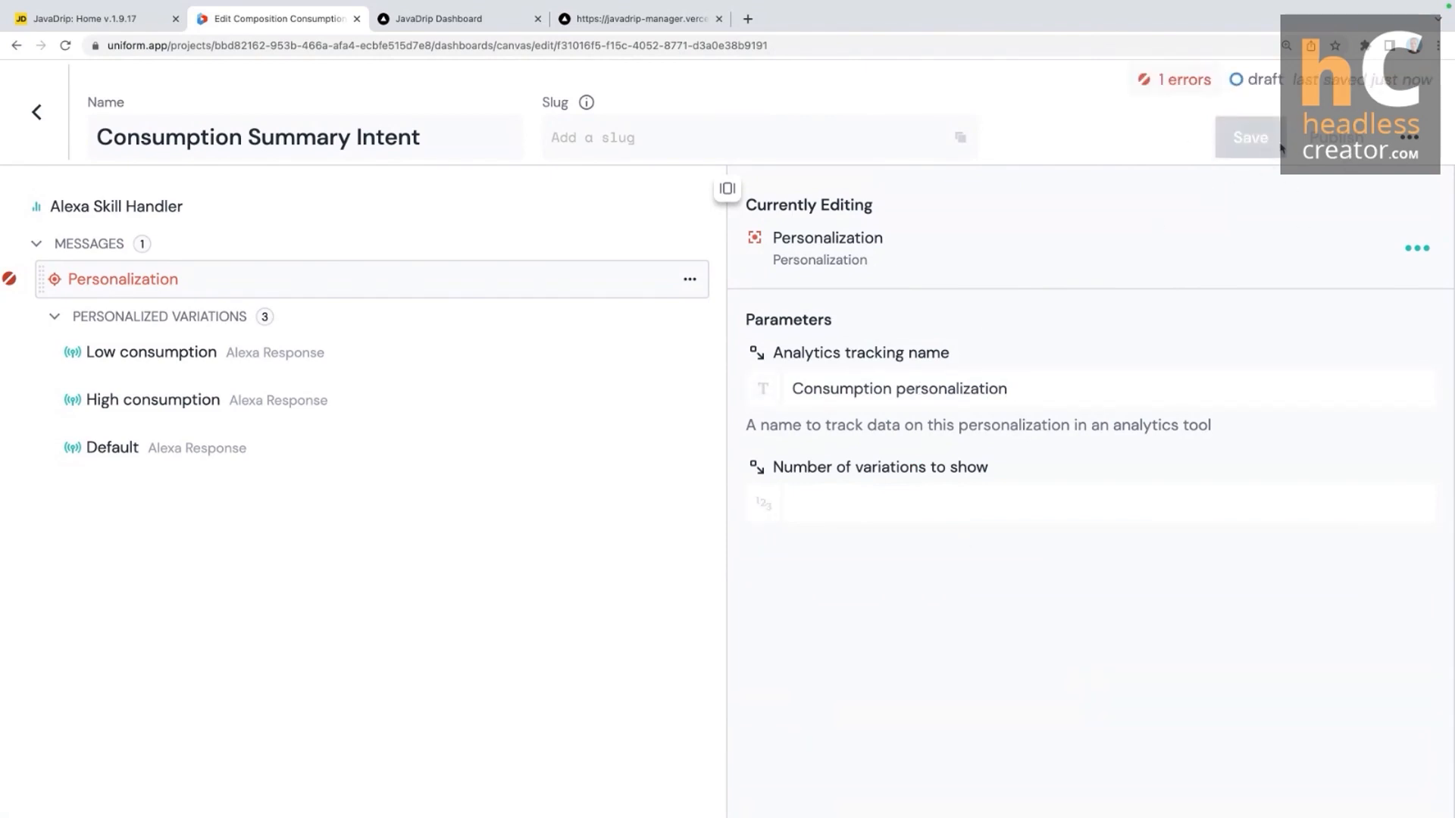
Step: Resolve the Personalization validation error by giving the High consumption response the criterion Consumption Monthly High > 0, and save and publish the composition
left_click(1172, 86)
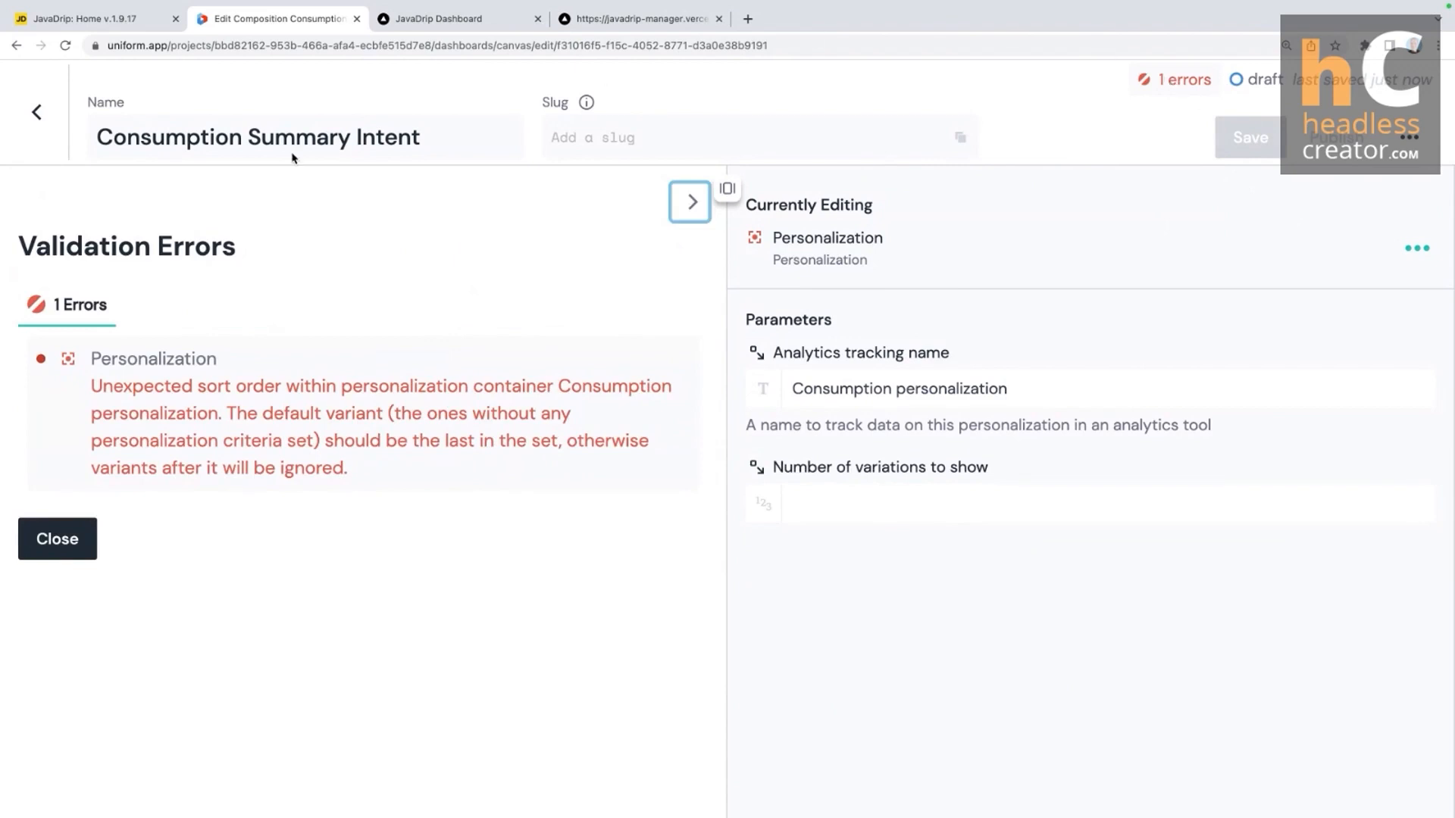
left_click(74, 538)
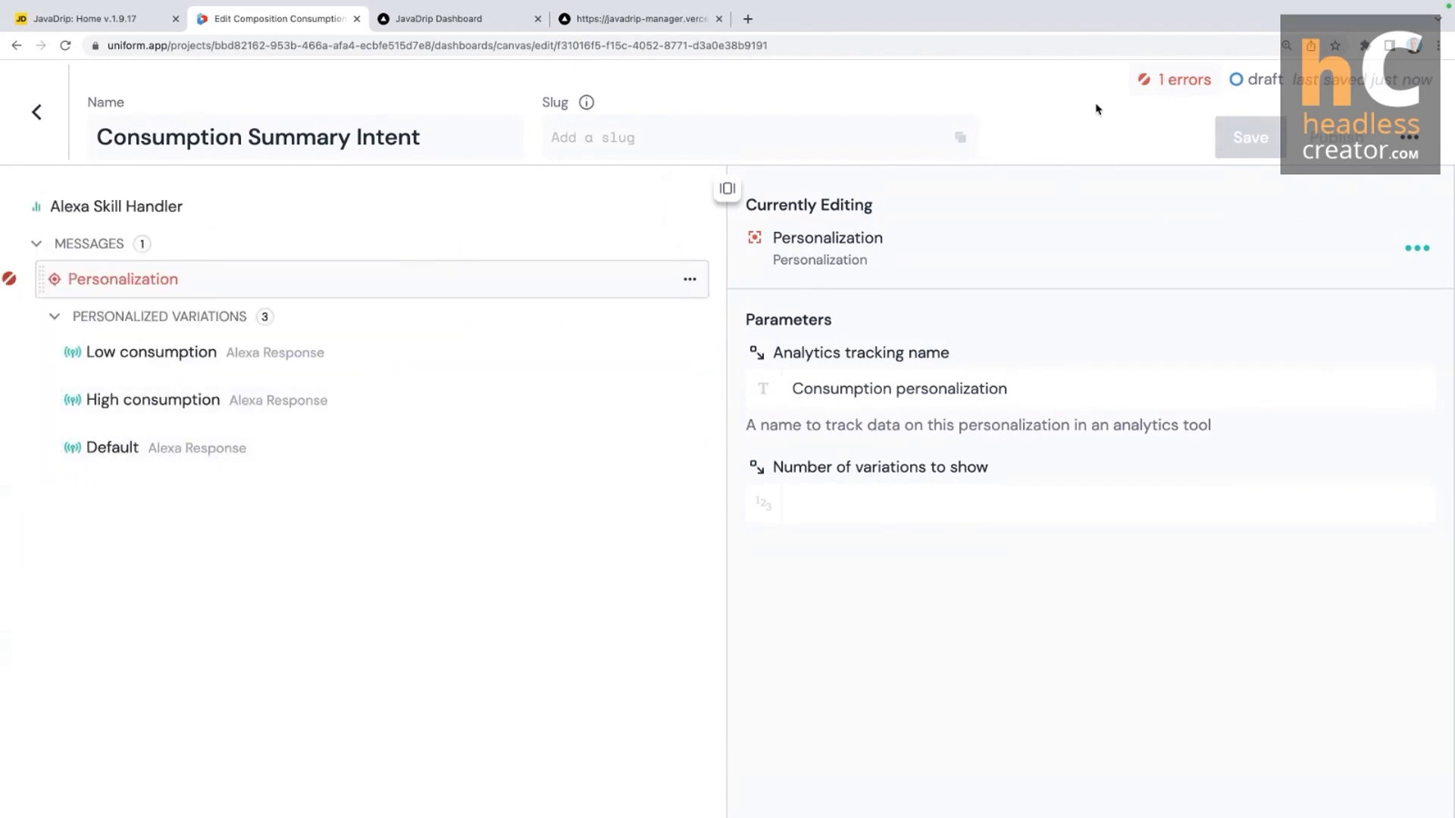
left_click(1171, 86)
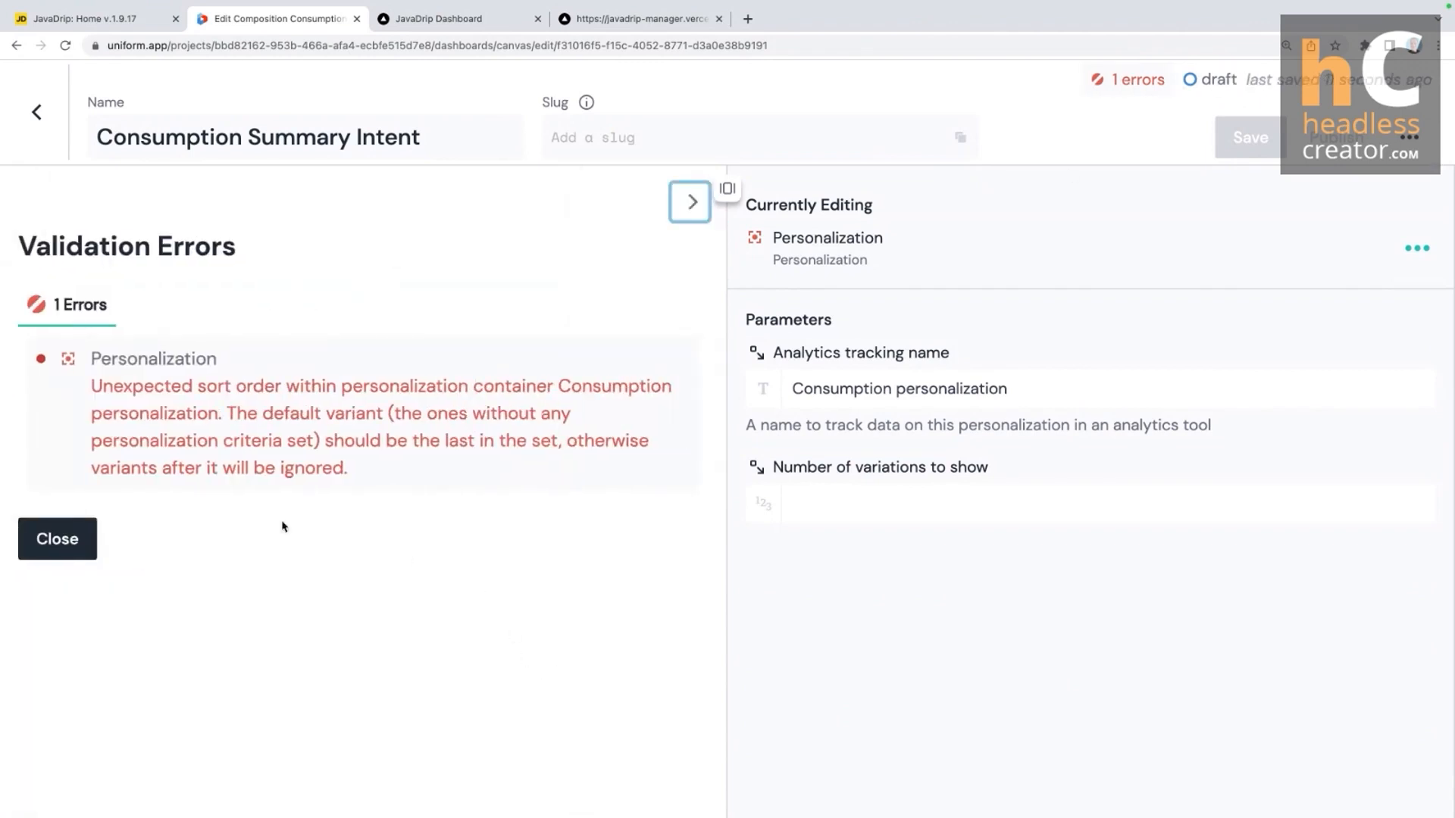
left_click(51, 538)
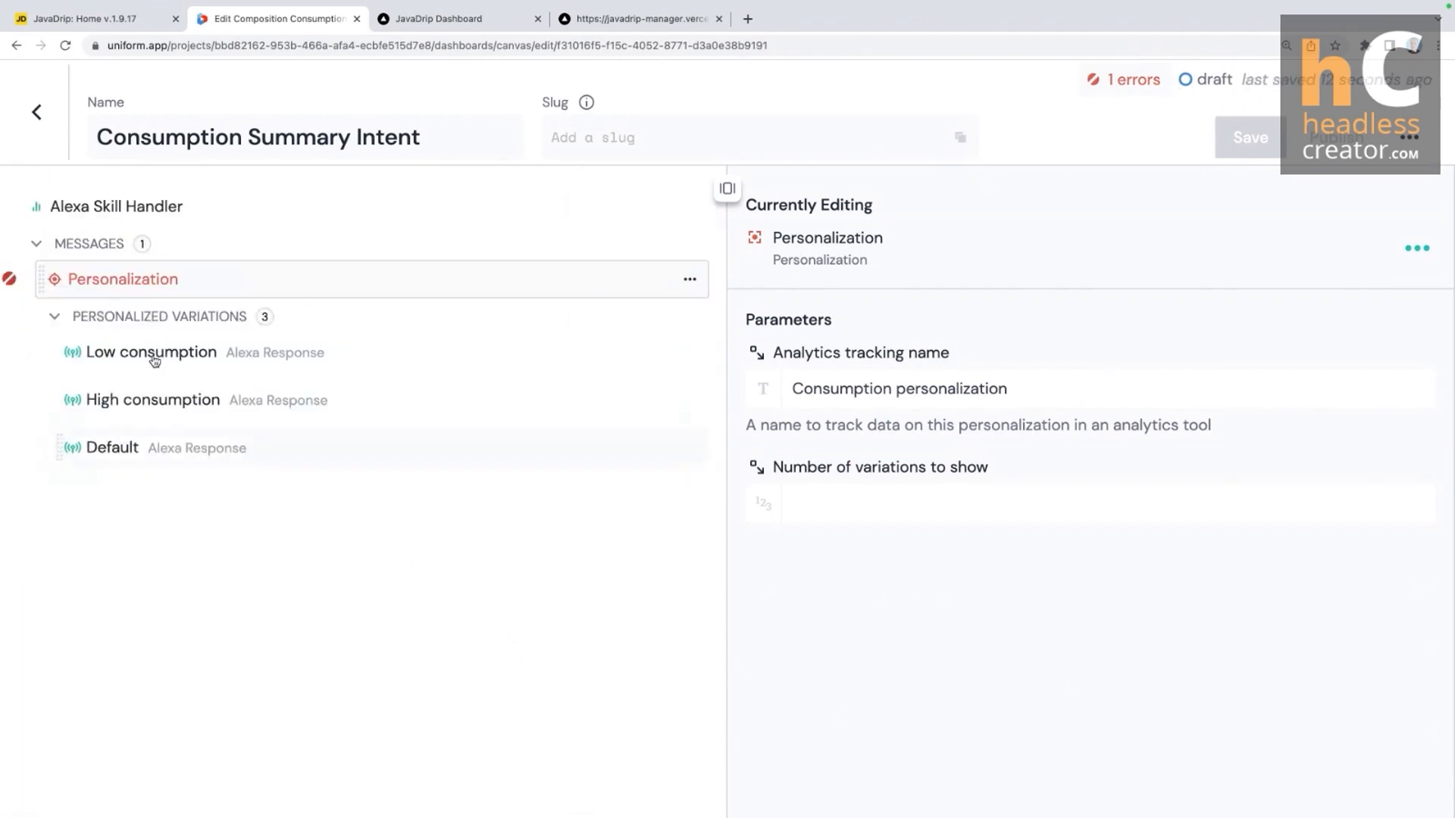
left_click(130, 410)
left_click(882, 199)
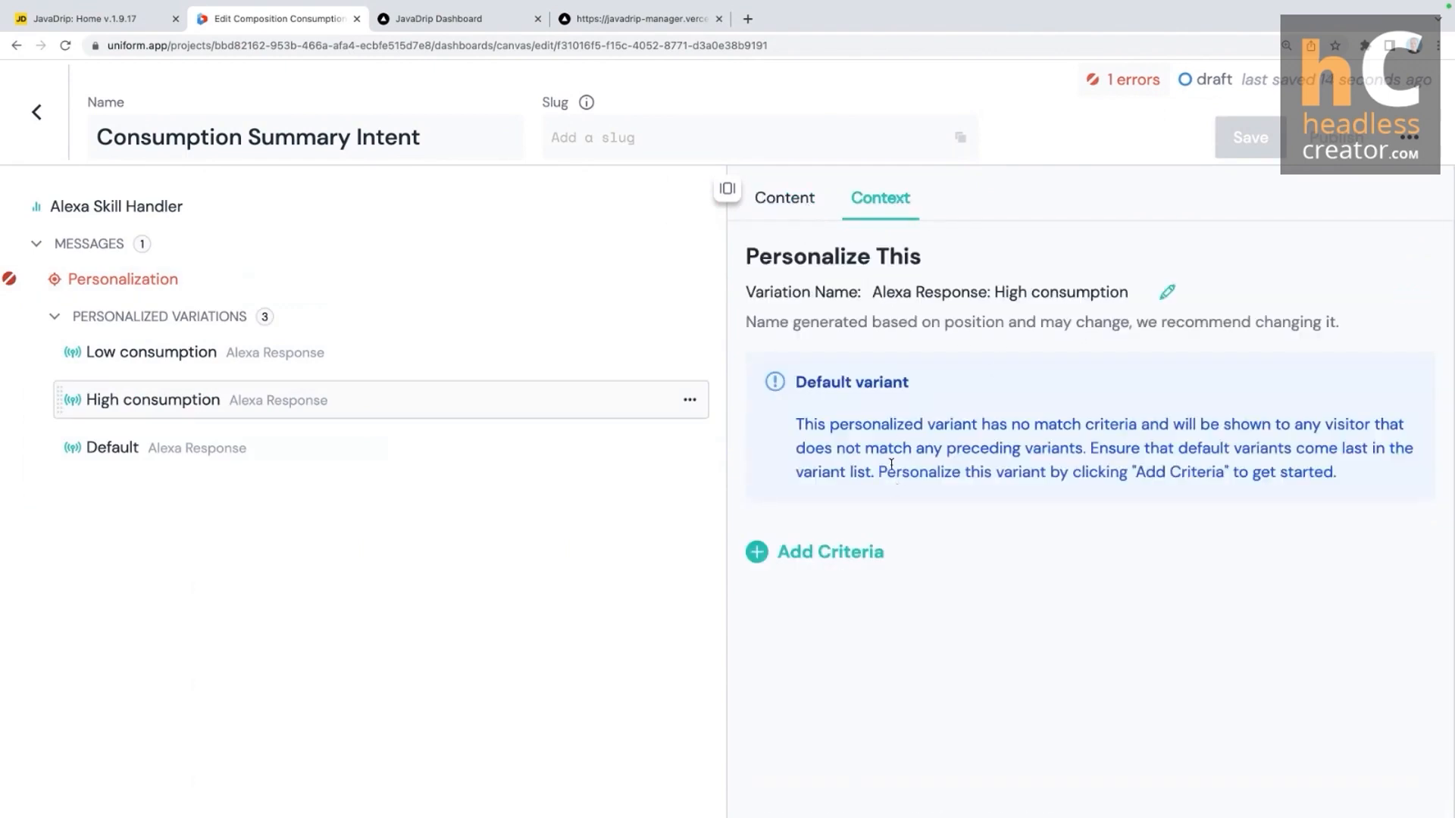
left_click(825, 550)
left_click(955, 416)
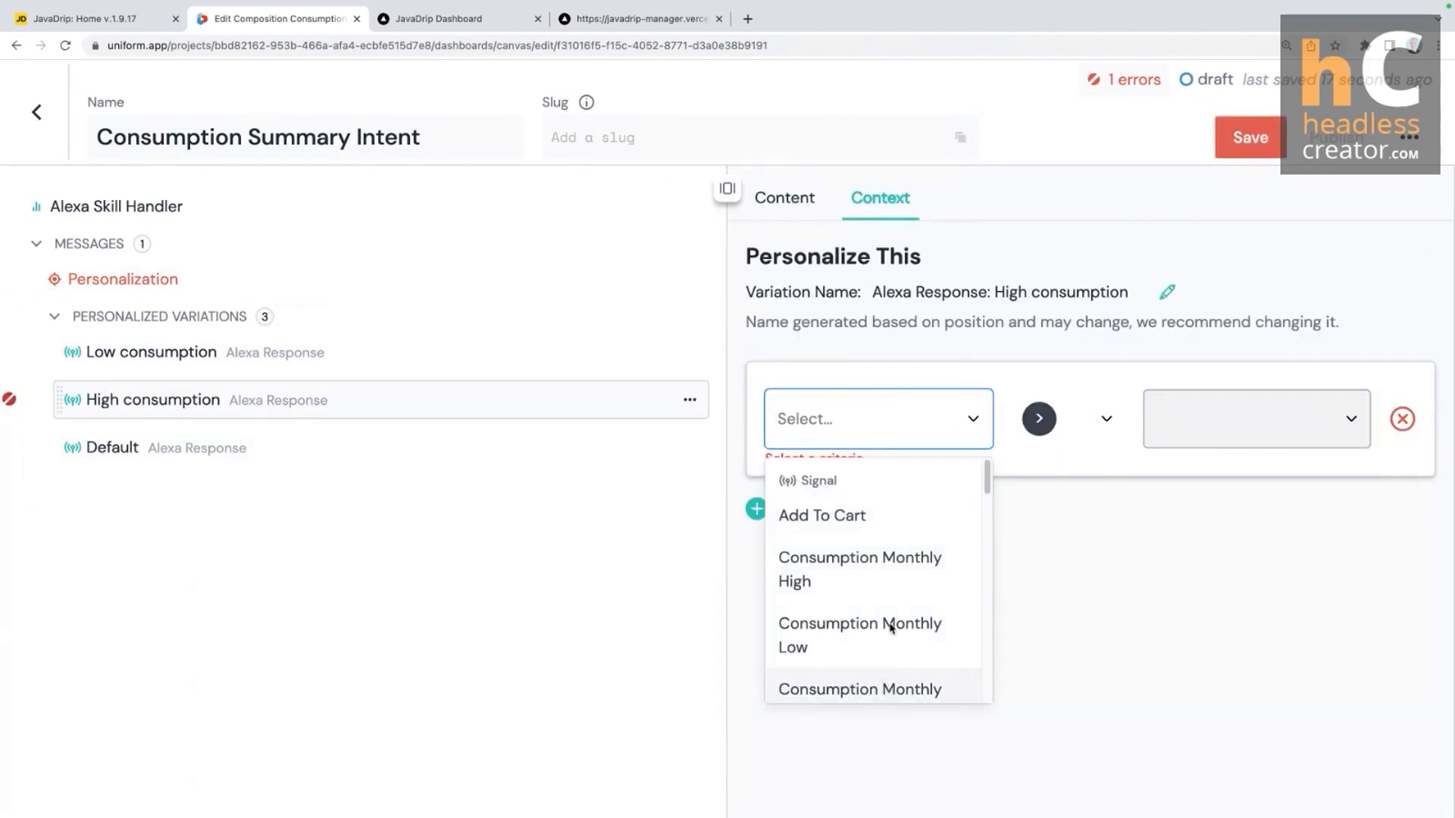
left_click(881, 580)
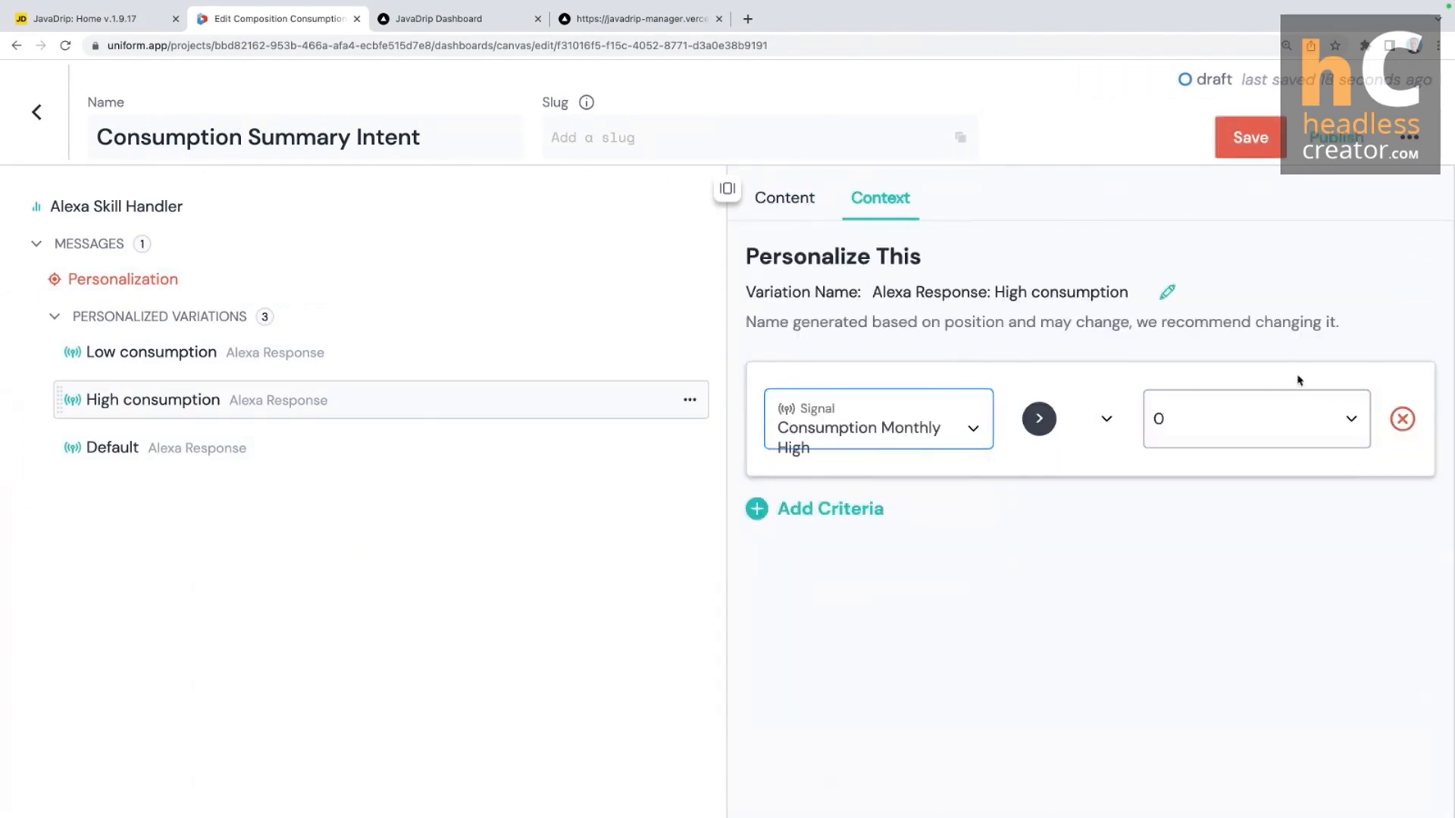
left_click(1250, 138)
left_click(1351, 138)
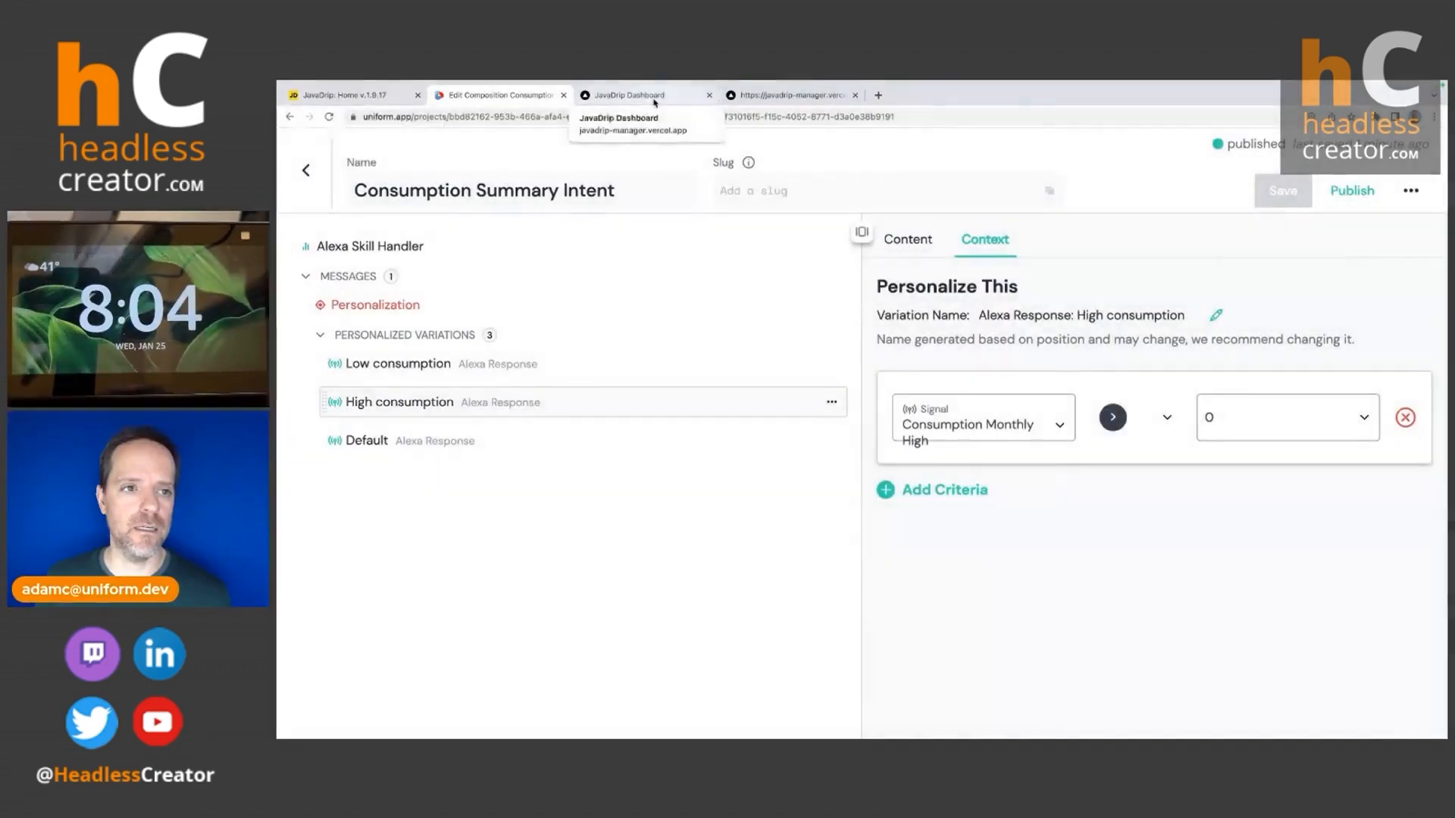
Step: Switch to the JavaDrip manager and open the first listed user's details in user management
left_click(628, 95)
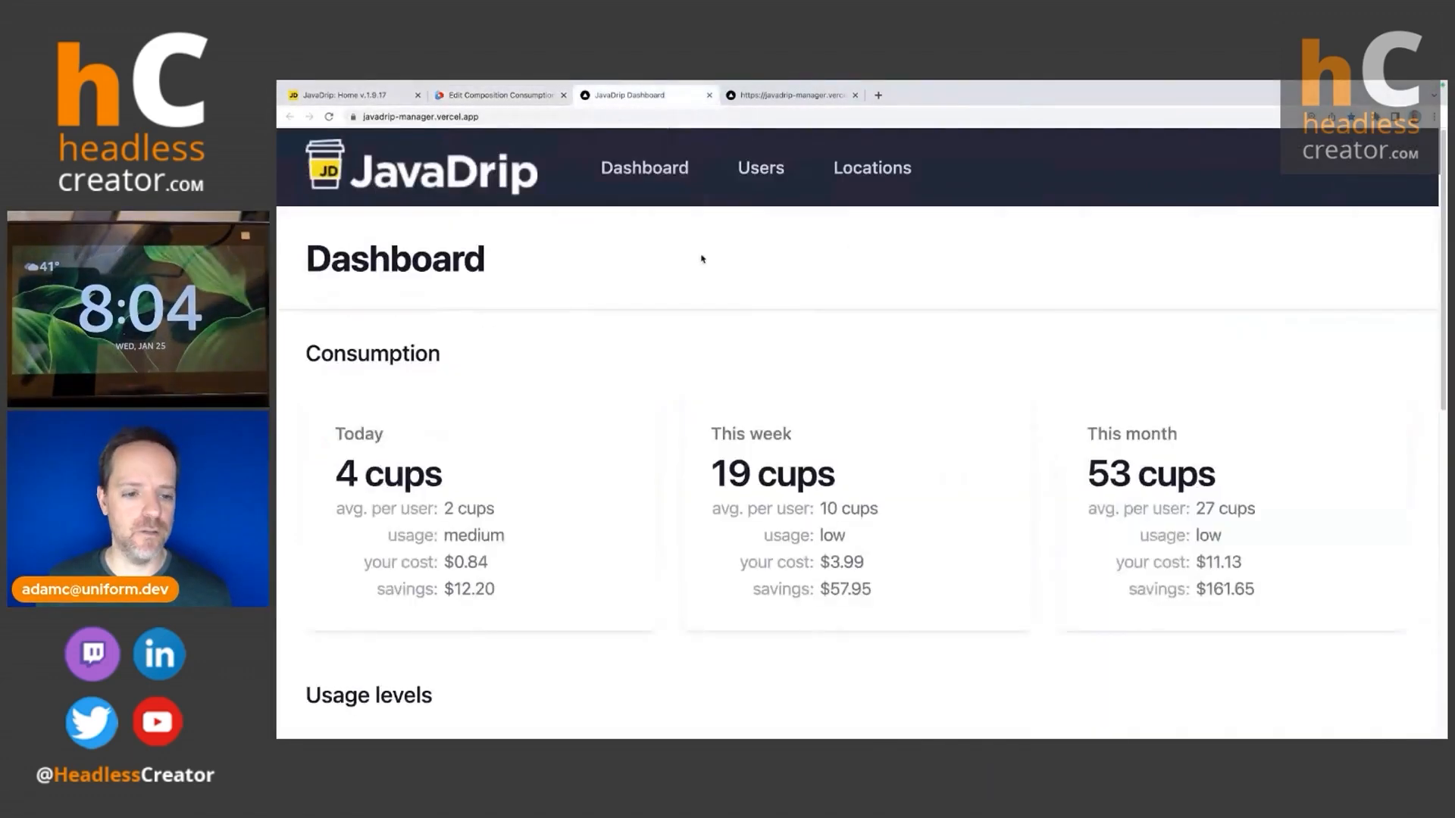
left_click(770, 171)
left_click(465, 402)
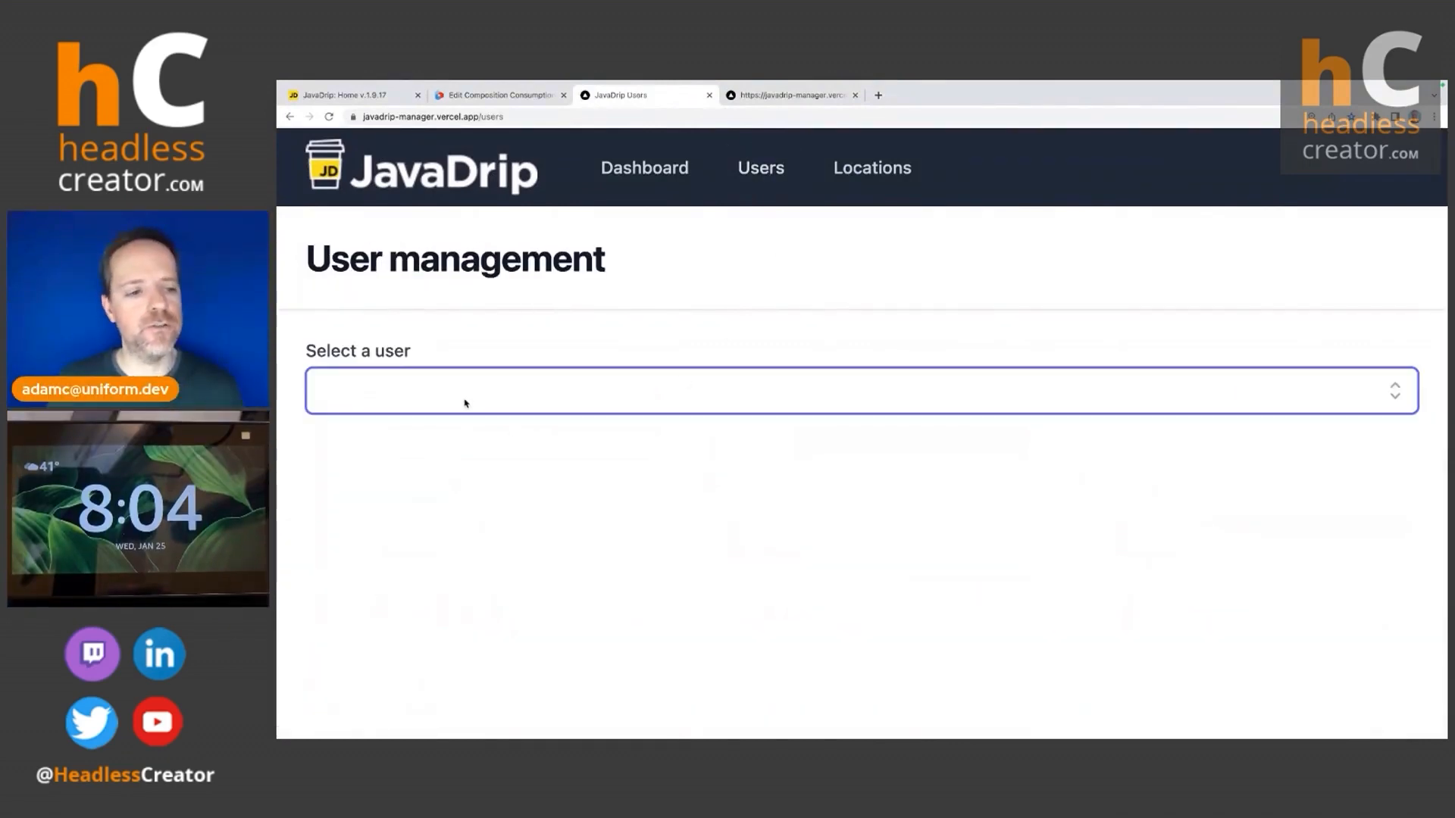
left_click(492, 440)
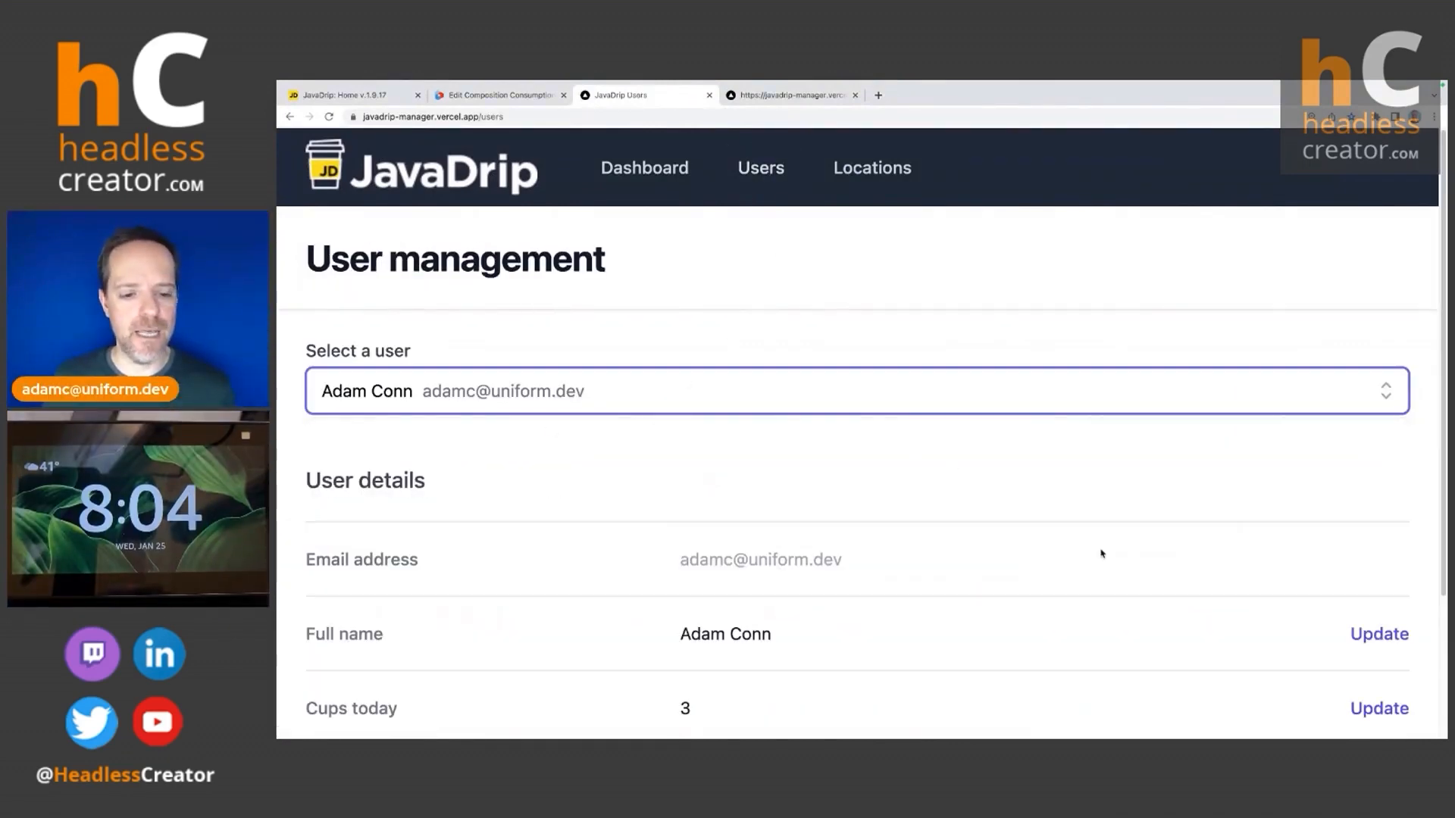
scroll(1101, 553, "down", 3)
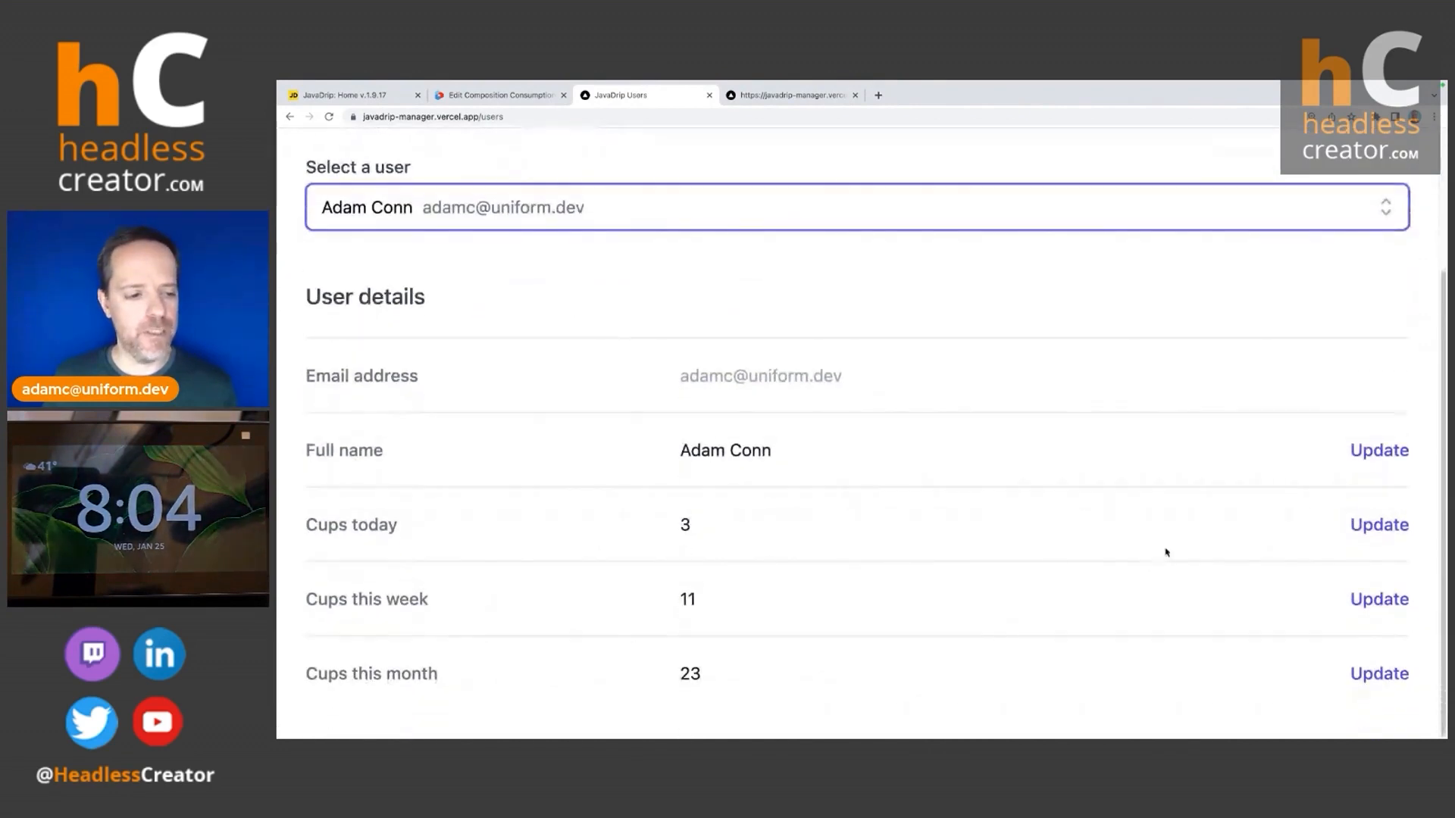
Step: Try to change the selected user's cups today to 30 and save the change
left_click(1379, 527)
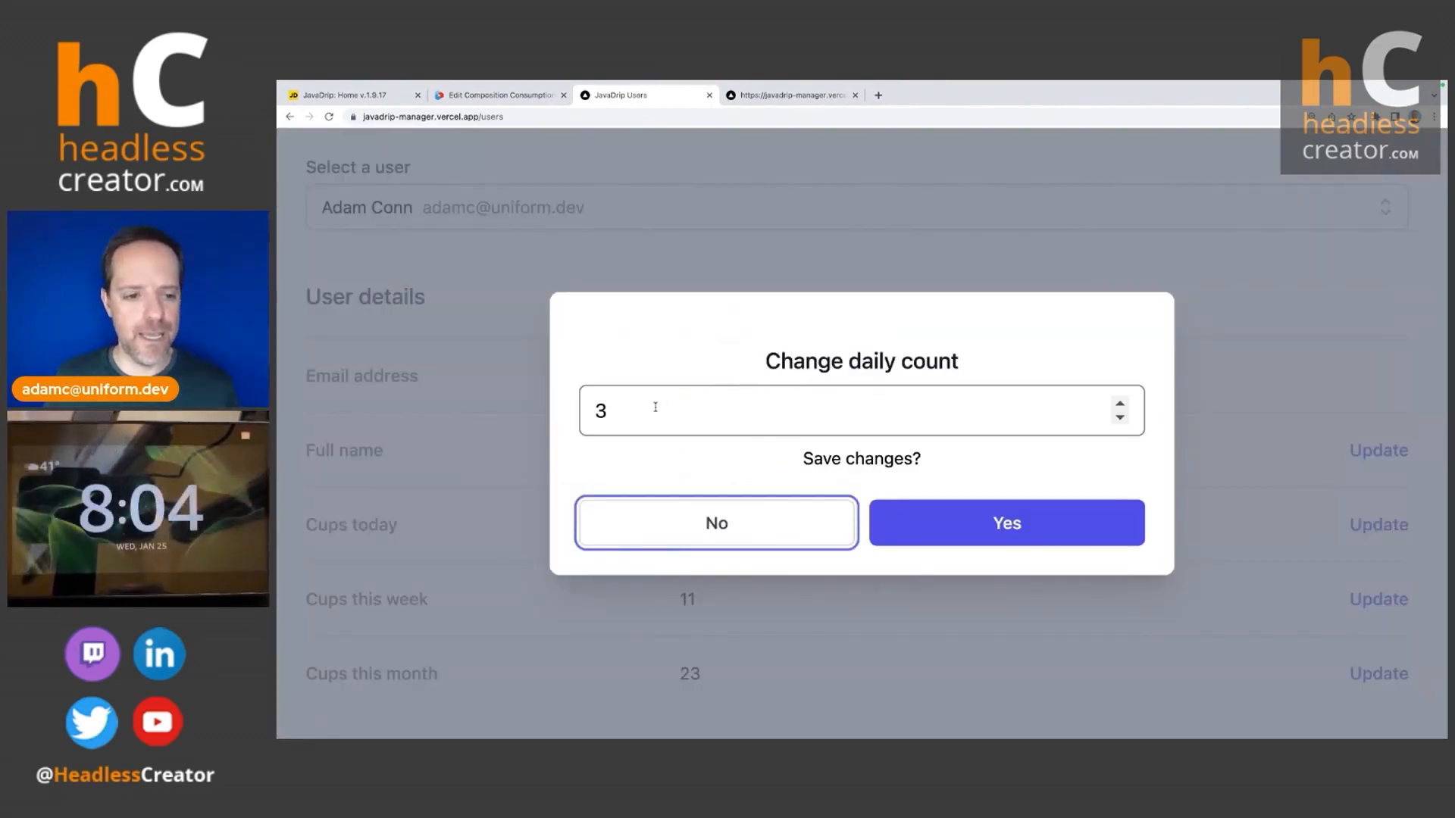
left_click(656, 407)
type("0")
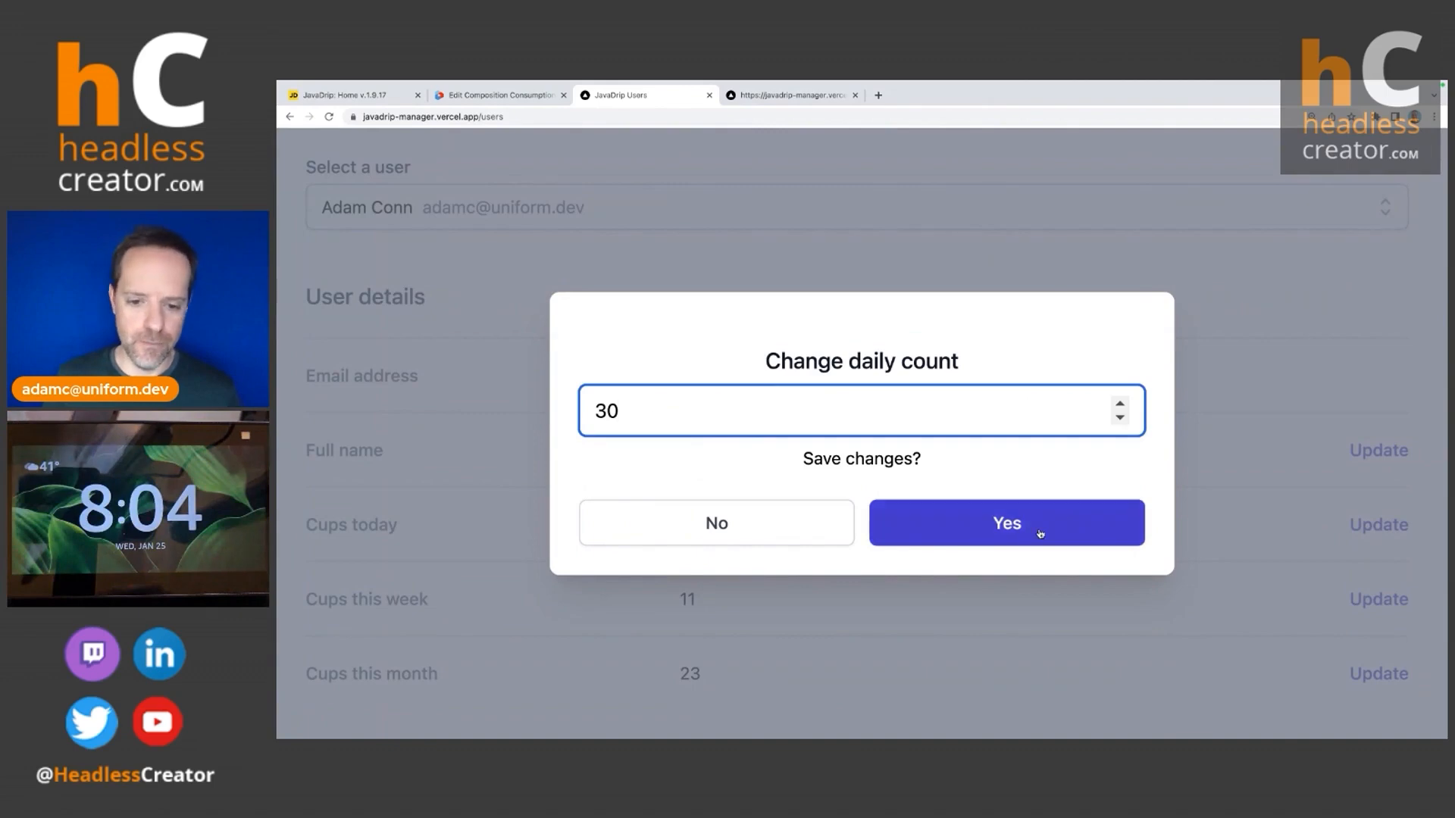
left_click(1000, 531)
left_click(967, 194)
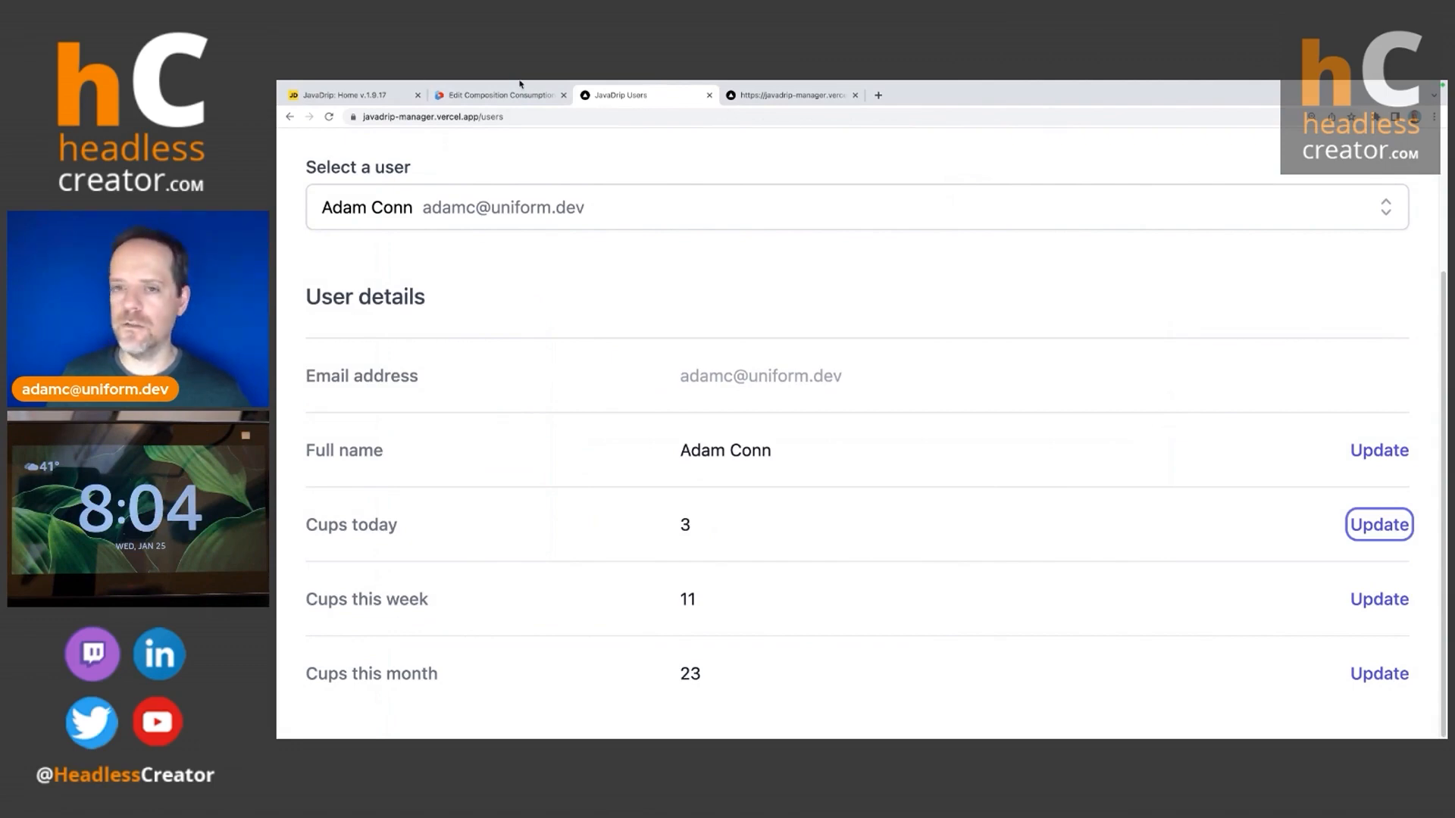
Step: Copy the JavaDrip user management address and open it in a new tab of the Alexa Developer Console browser window
mouse_move(521, 83)
left_click(559, 150)
key("super+c")
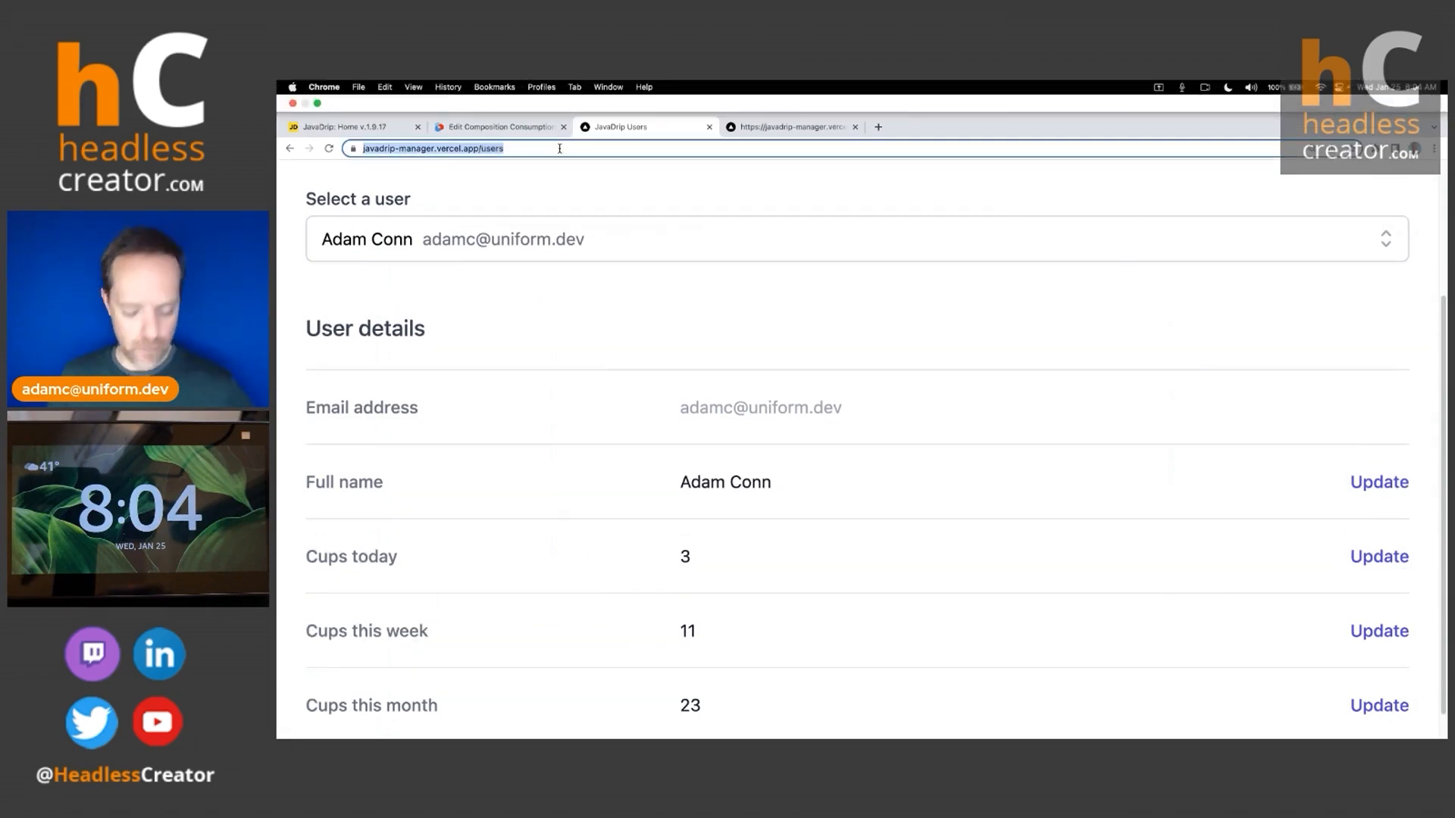
key("ctrl+Right")
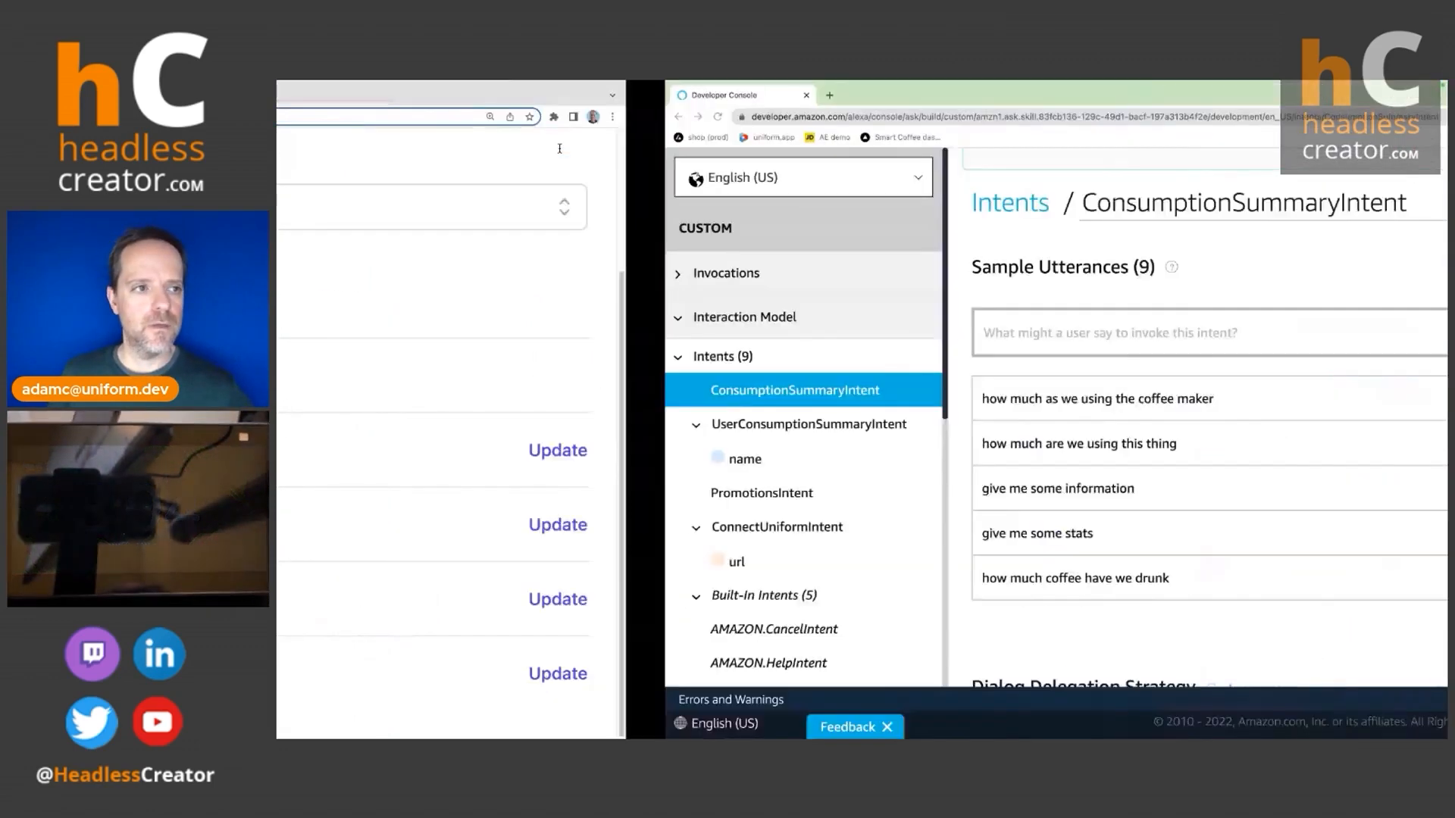
left_click(439, 96)
key("super+v")
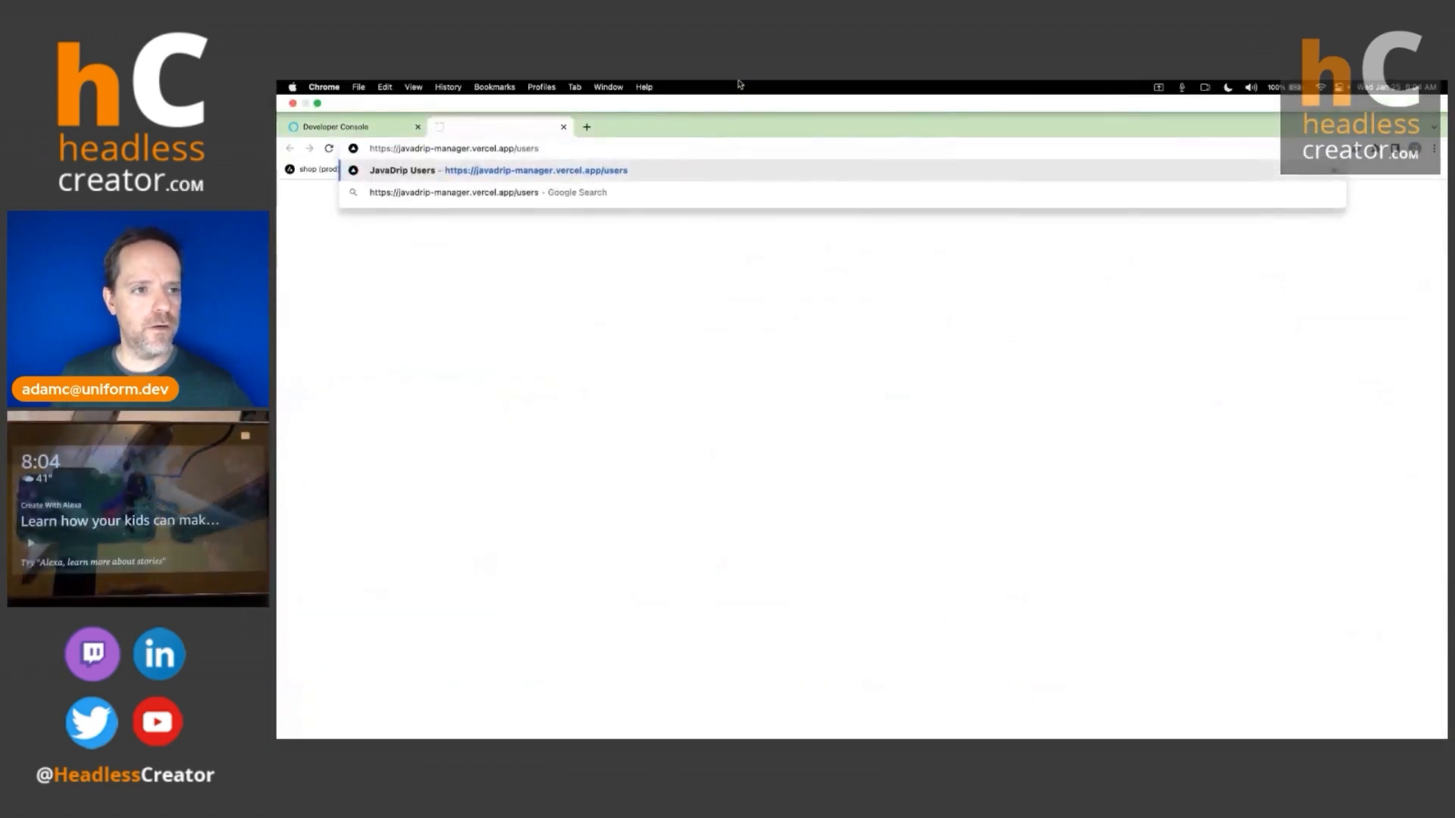
key("Return")
Step: Try to set the first listed user's daily cup count to 30 in this browser window
left_click(571, 281)
left_click(558, 313)
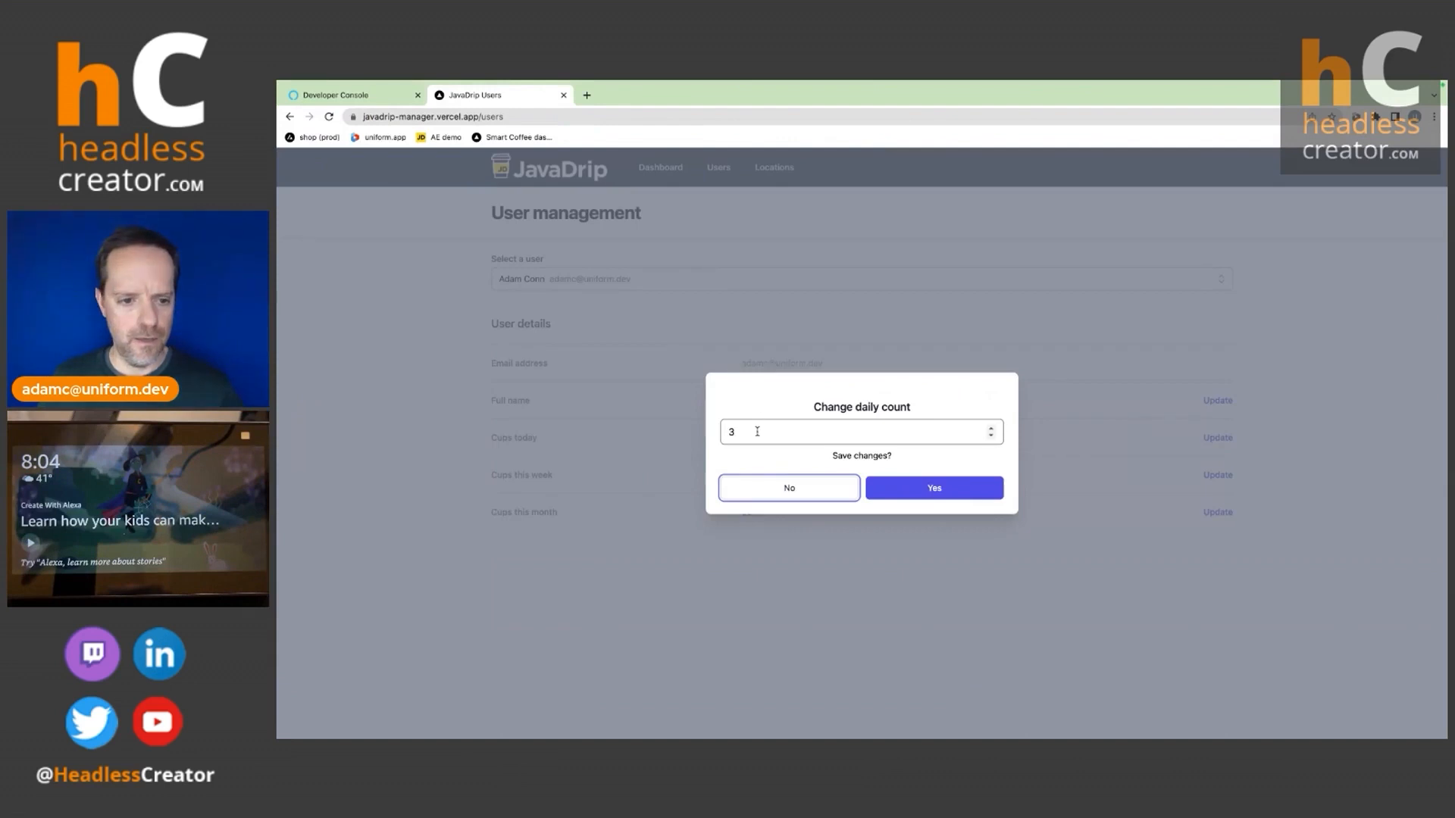
left_click(876, 432)
type("0")
left_click(895, 499)
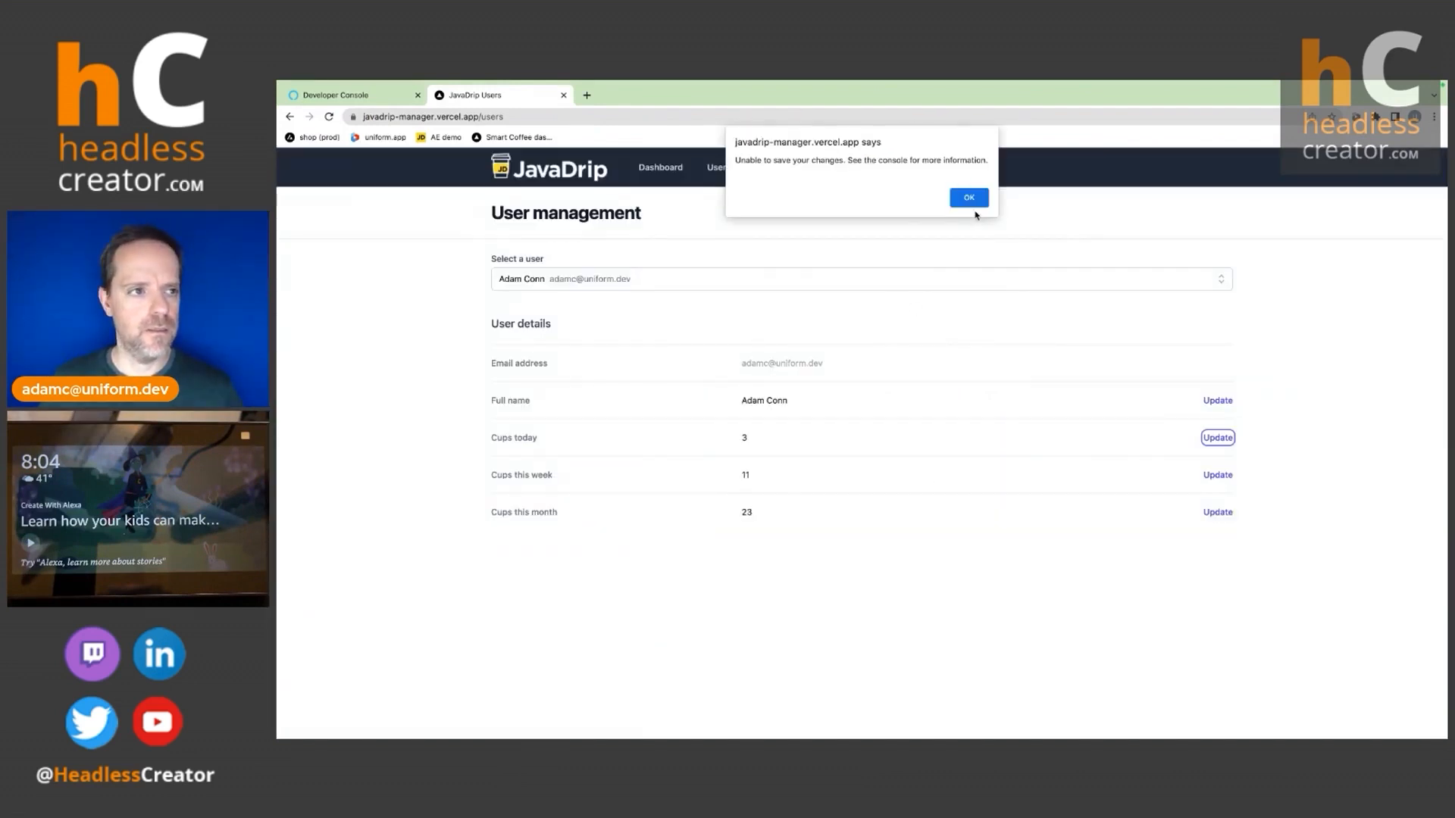
left_click(963, 197)
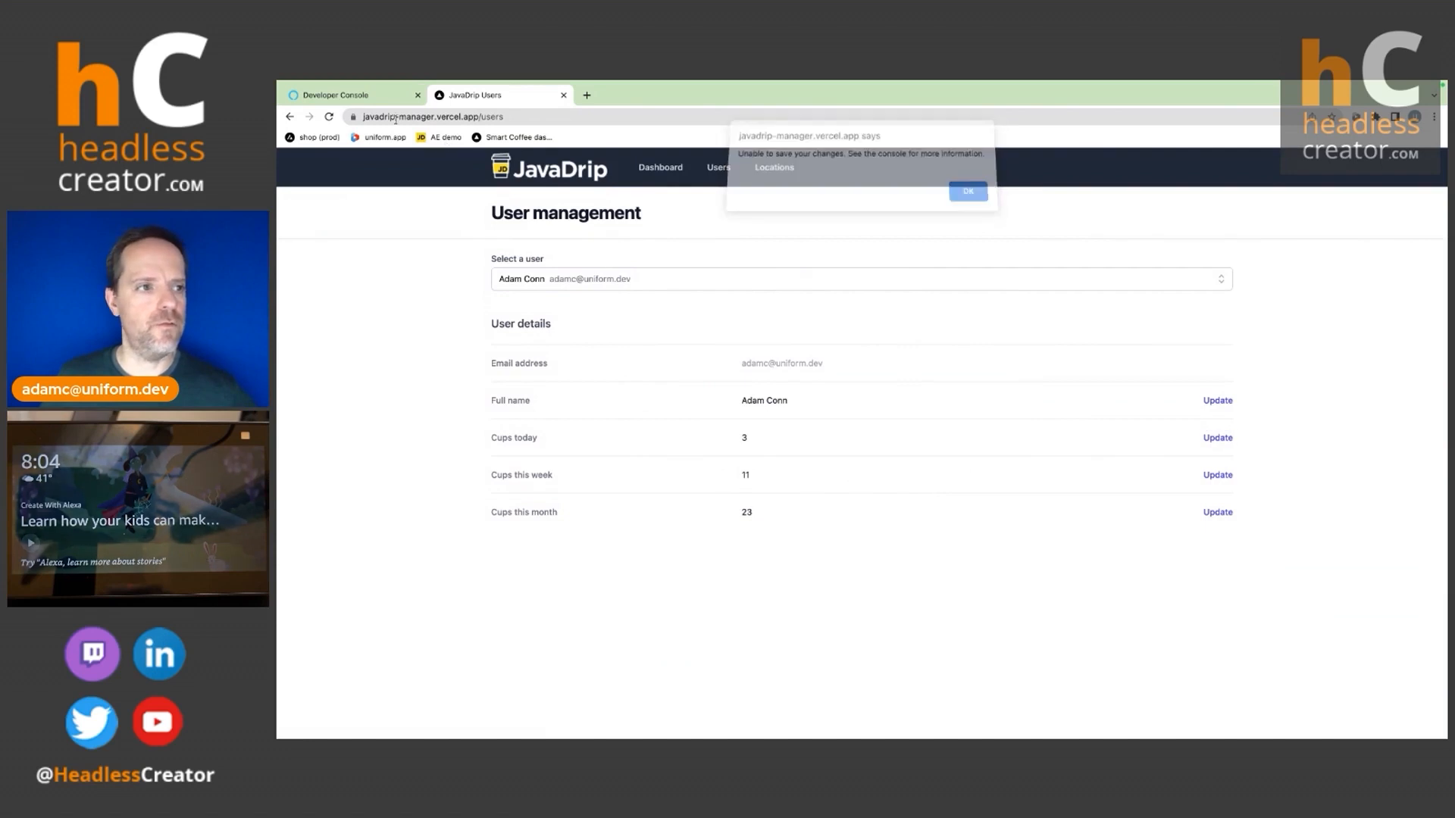
Step: Reload user management and retry setting the first listed user's cups today to 30, and remove the page from the window
left_click(329, 117)
left_click(599, 277)
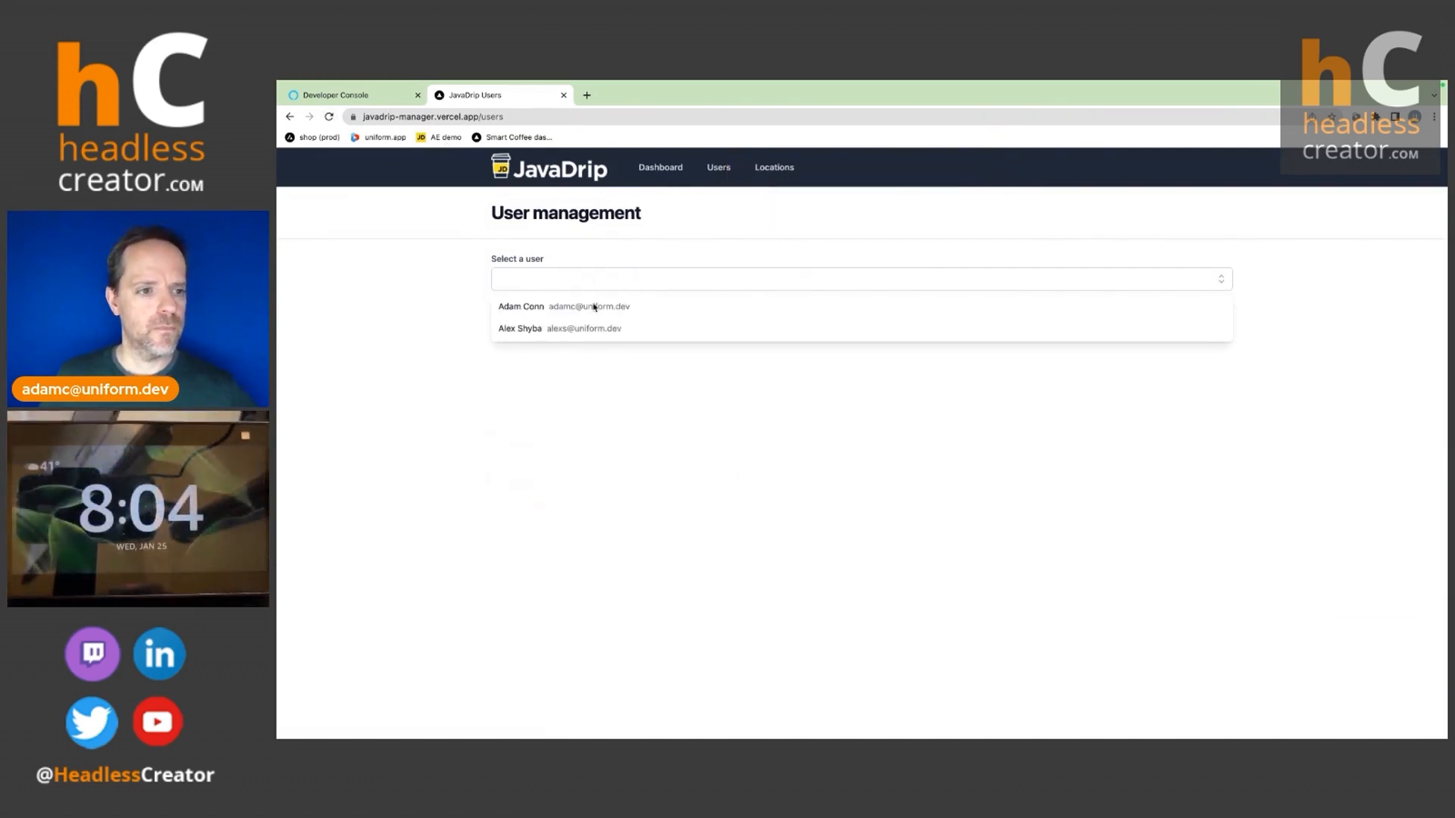
left_click(658, 304)
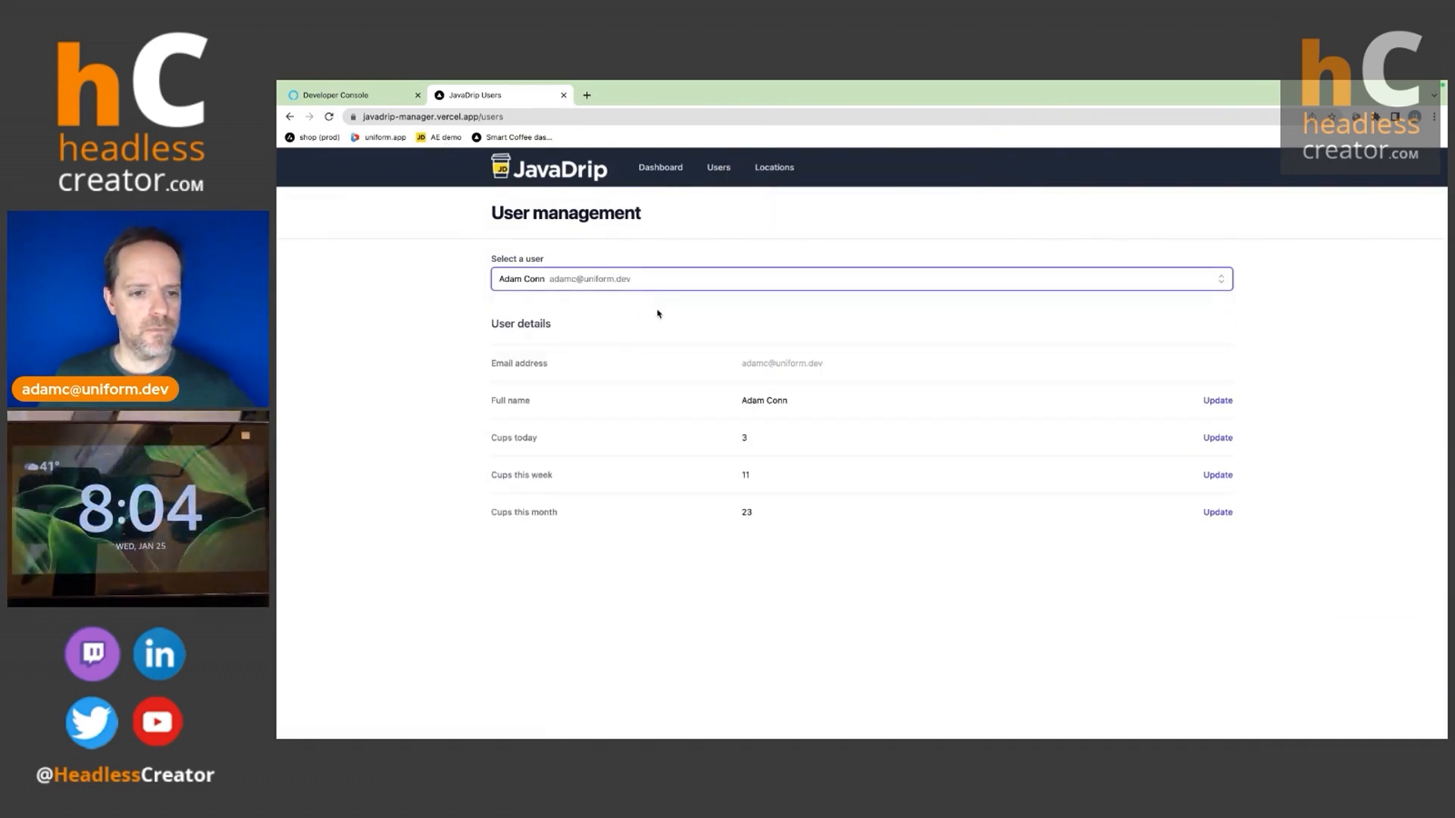
left_click(1218, 438)
left_click(759, 432)
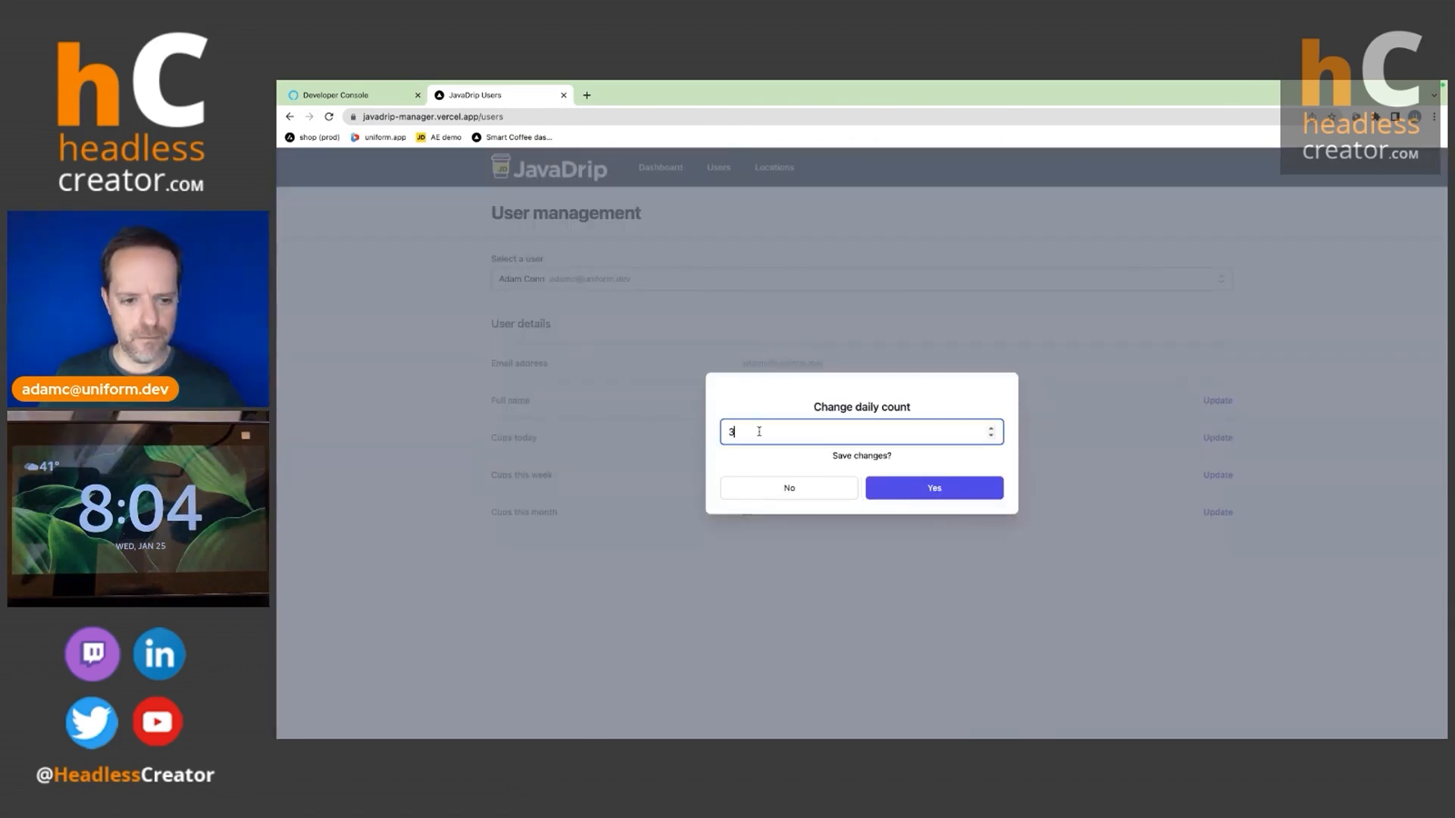
type("0")
left_click(914, 499)
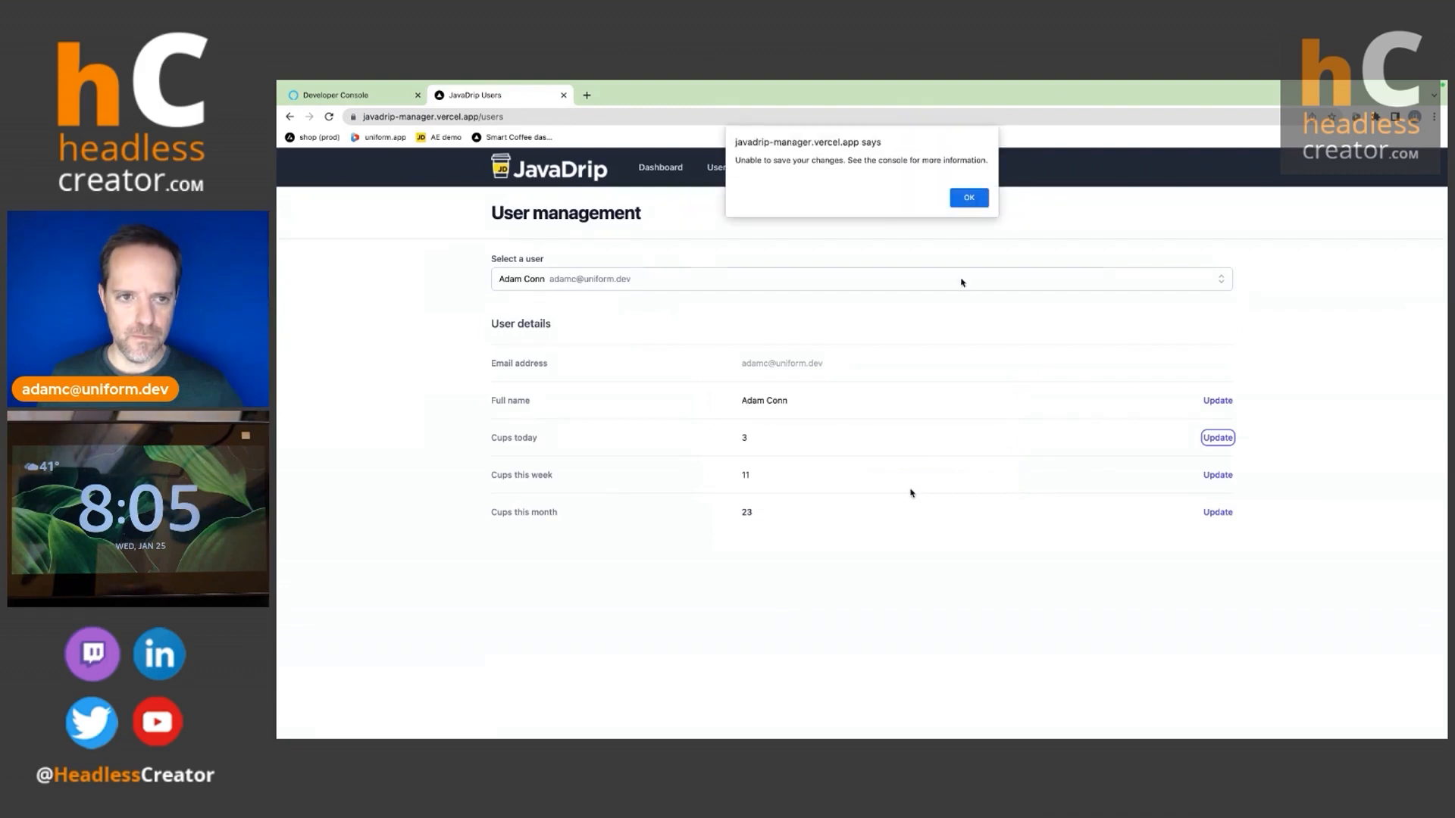
left_click(969, 229)
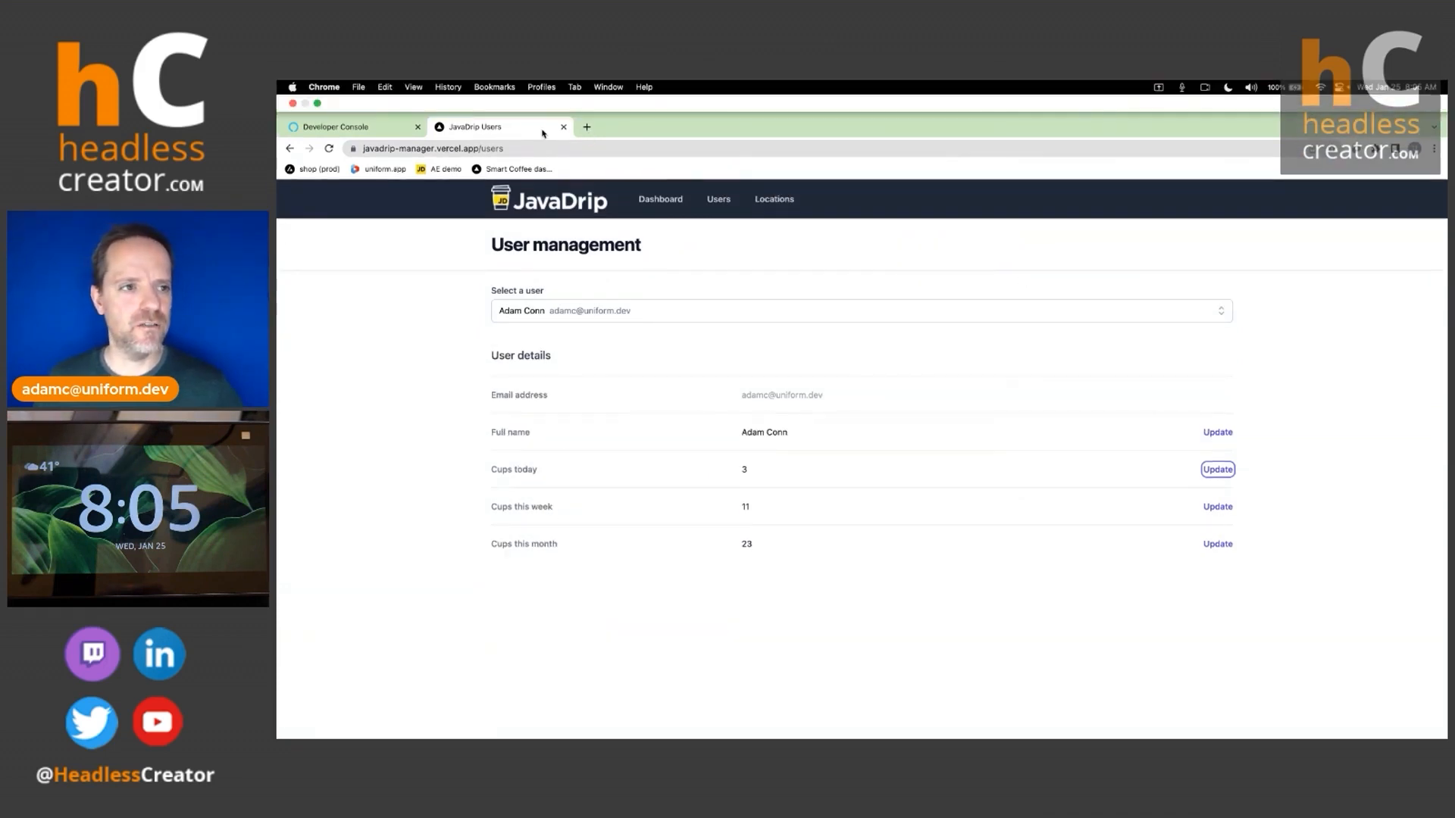
left_click_drag(500, 131, 1443, 129)
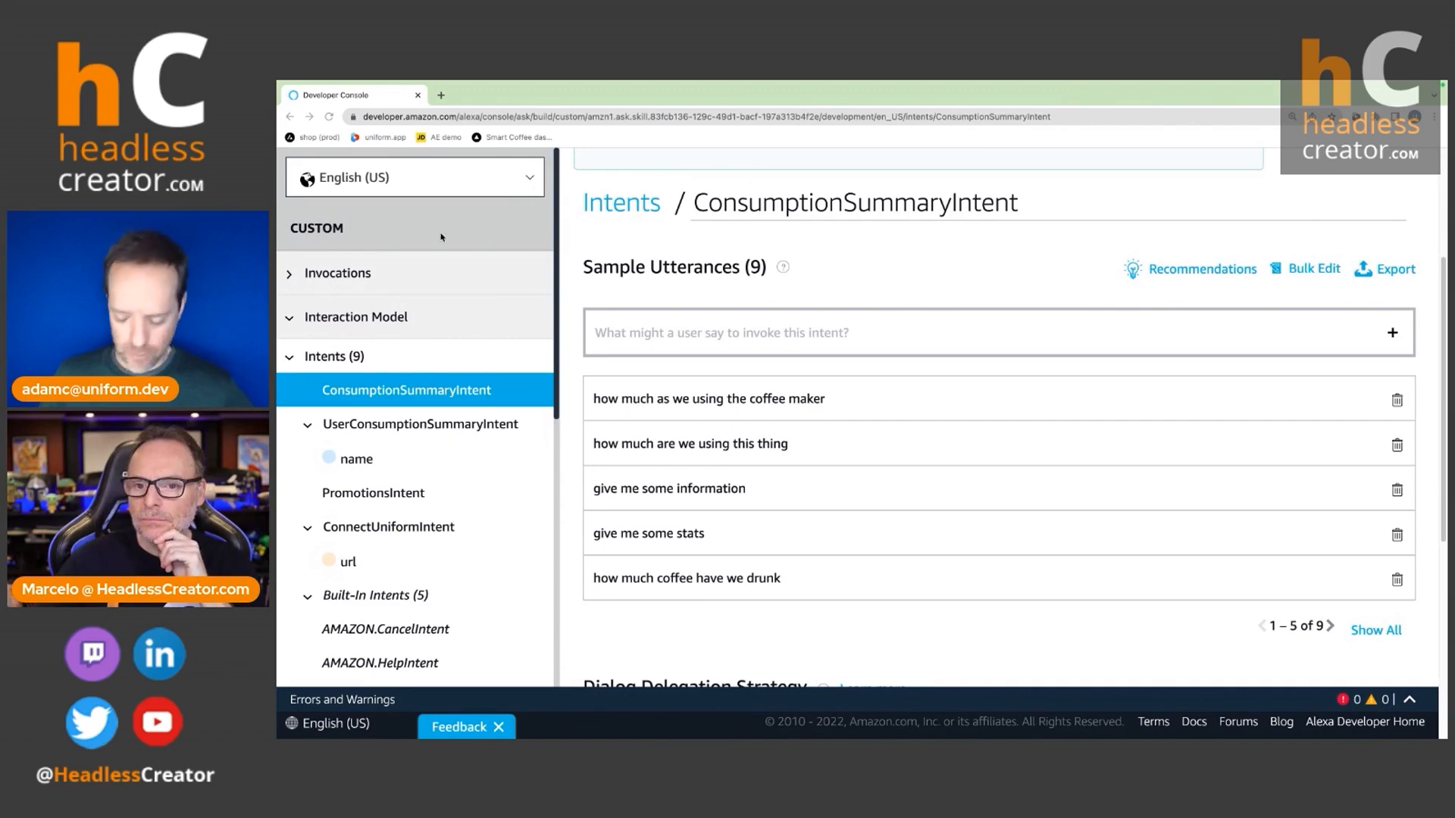
Step: Return to the Consumption Summary Intent composition in Uniform and set the Low consumption response's signal to Consumption Monthly High
key("ctrl+Left")
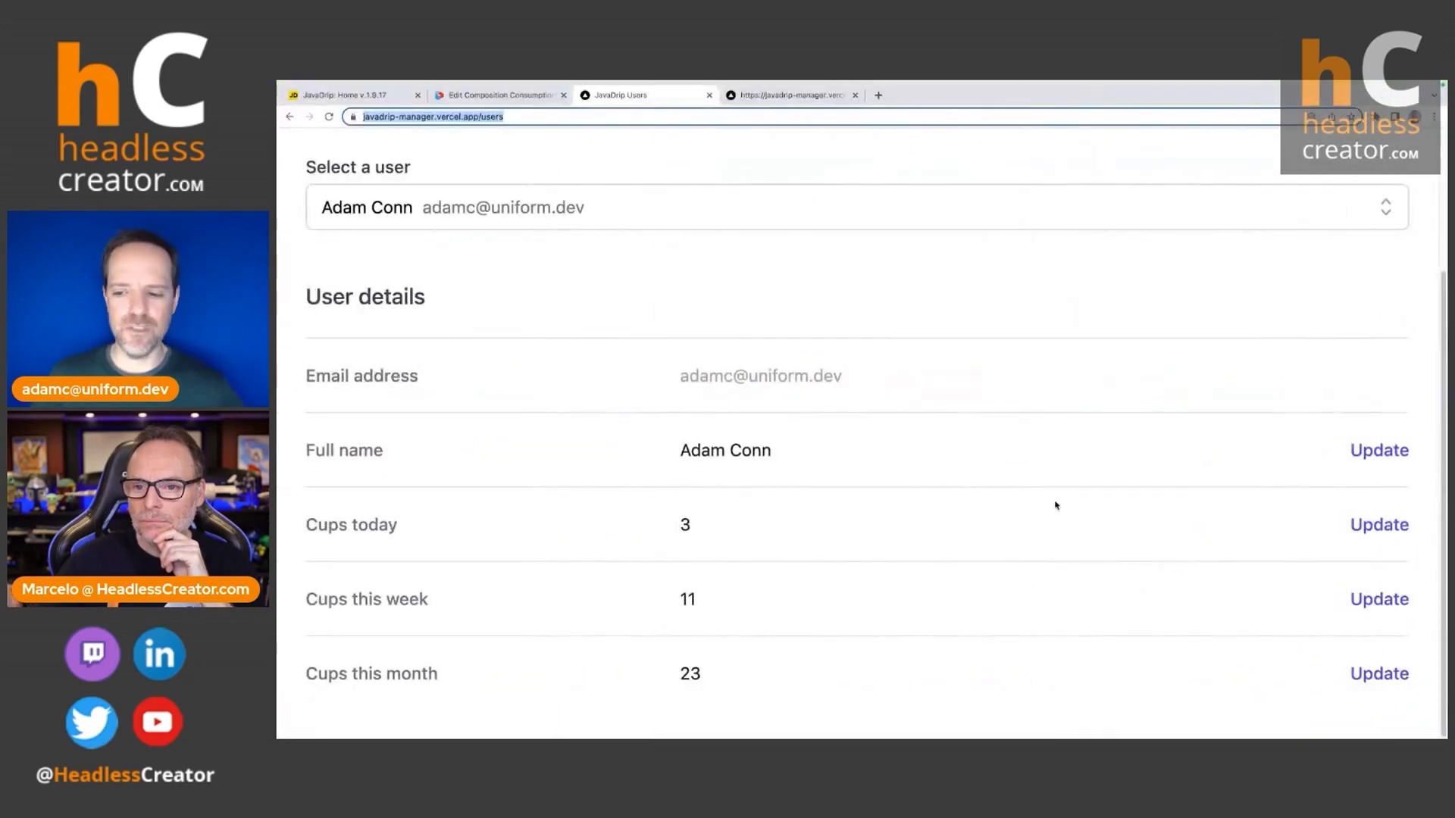
scroll(1063, 534, "up", 3)
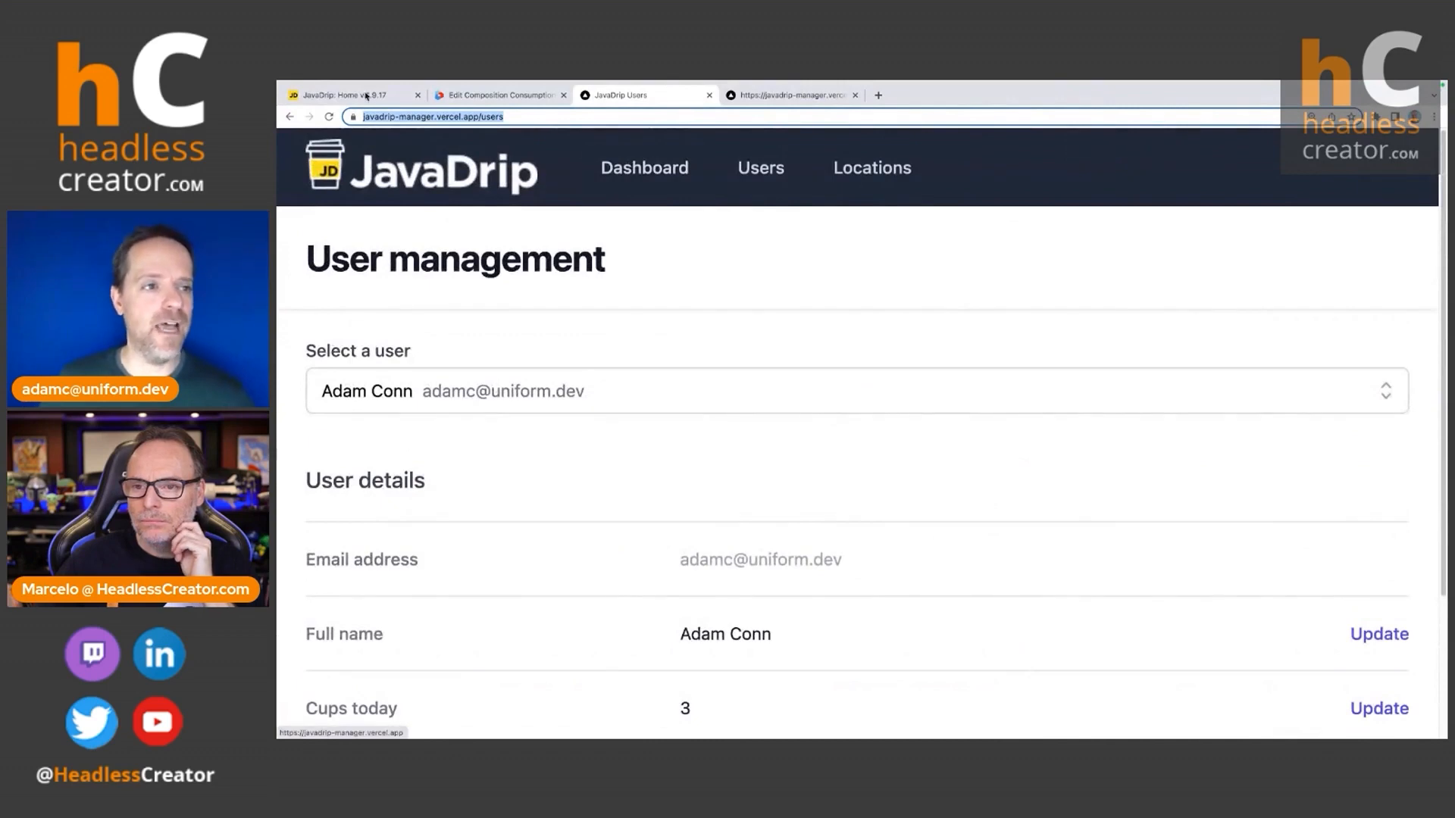
left_click(526, 97)
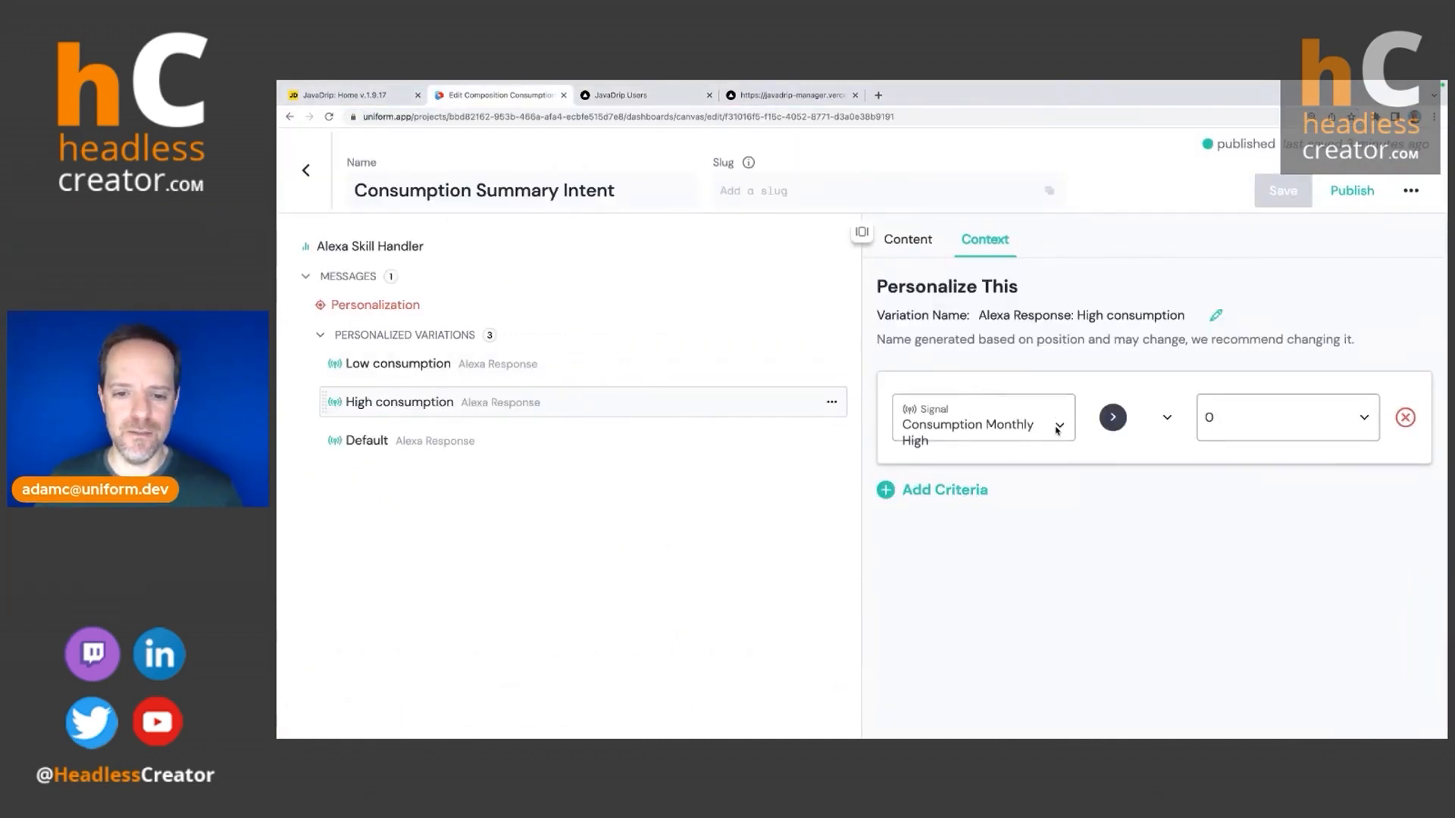
left_click(977, 423)
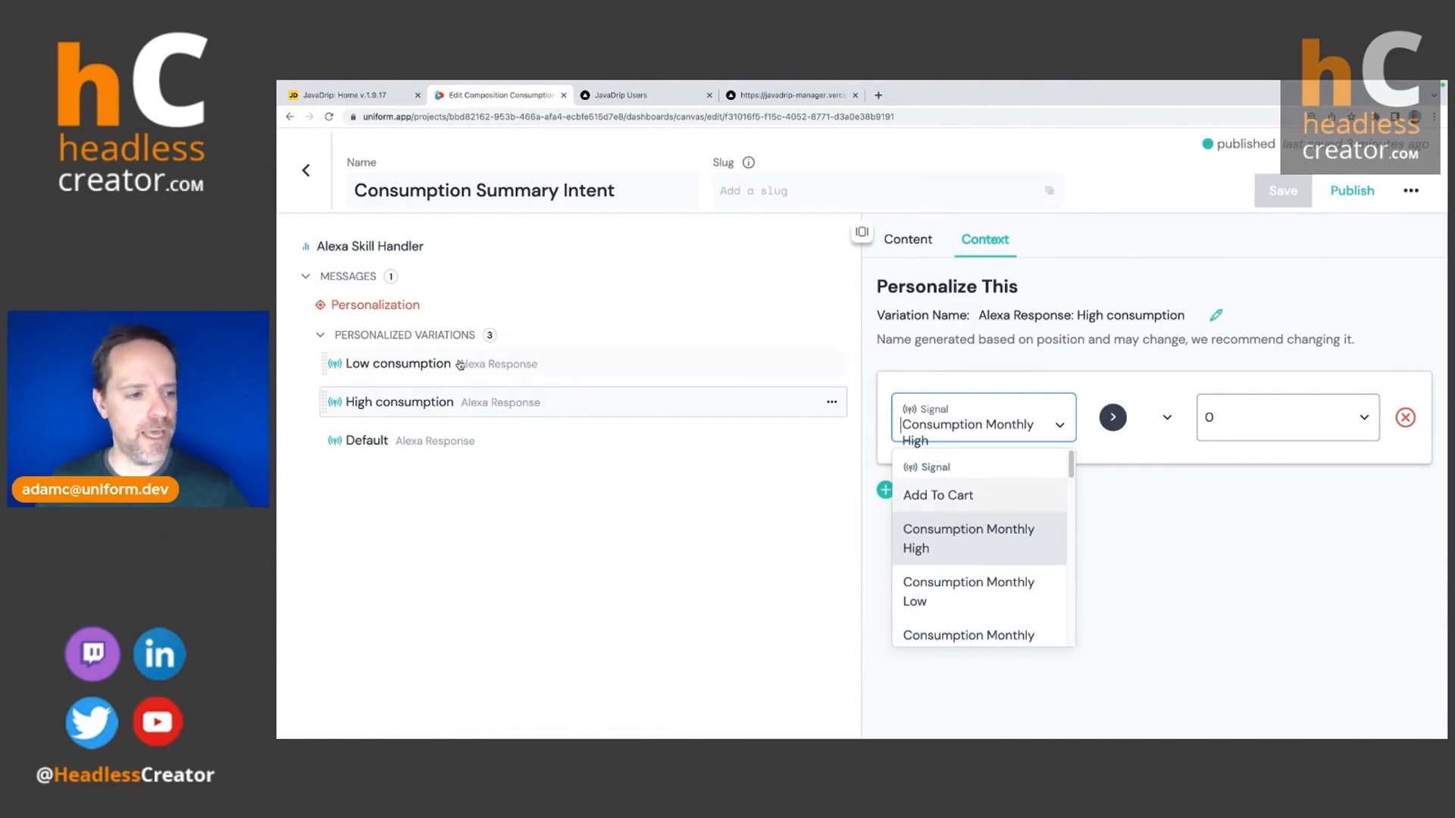
left_click(424, 365)
left_click(1050, 428)
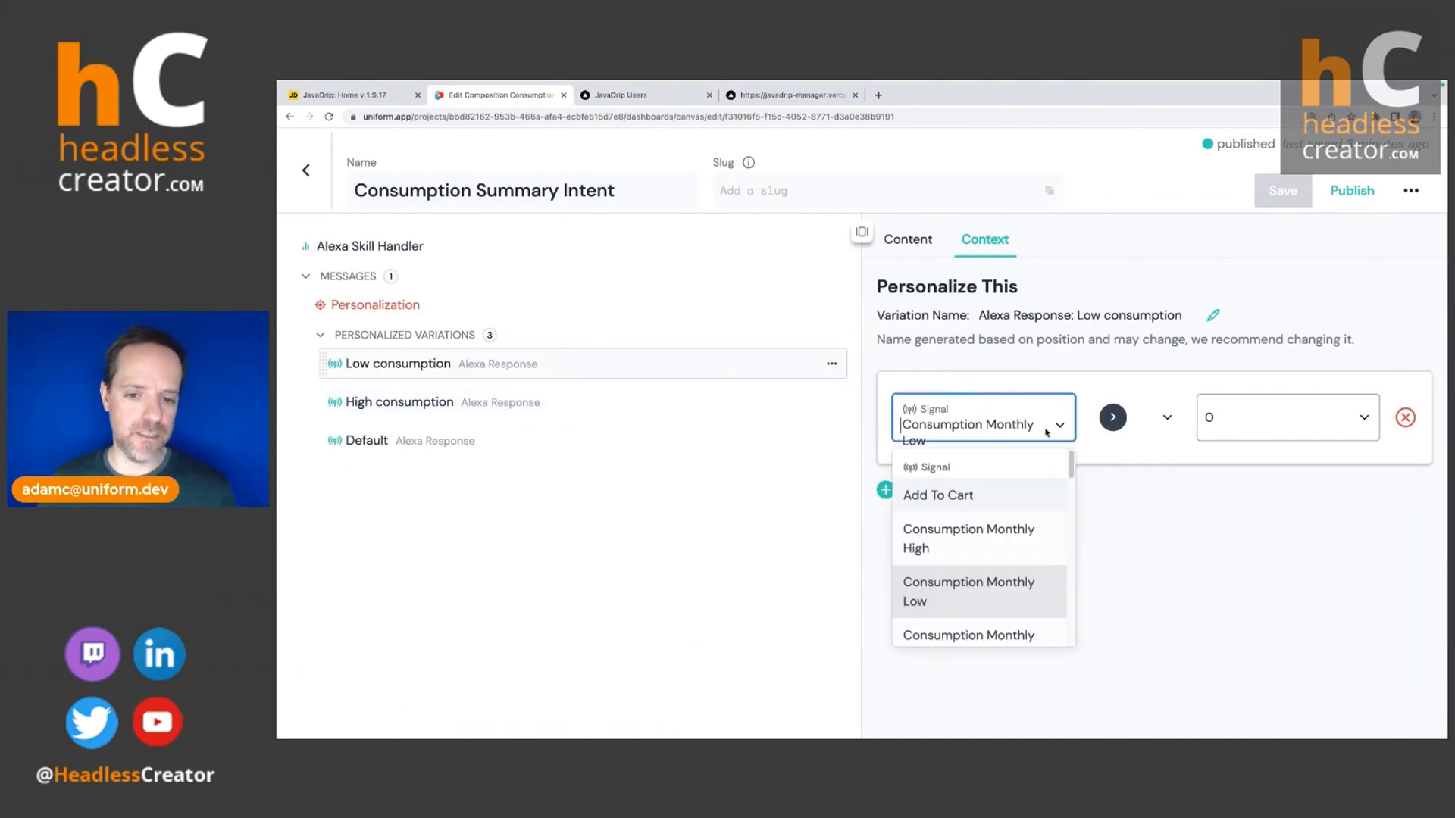
left_click(961, 546)
Step: Set the High consumption response's signal to Consumption Monthly Low and publish the composition
left_click(416, 403)
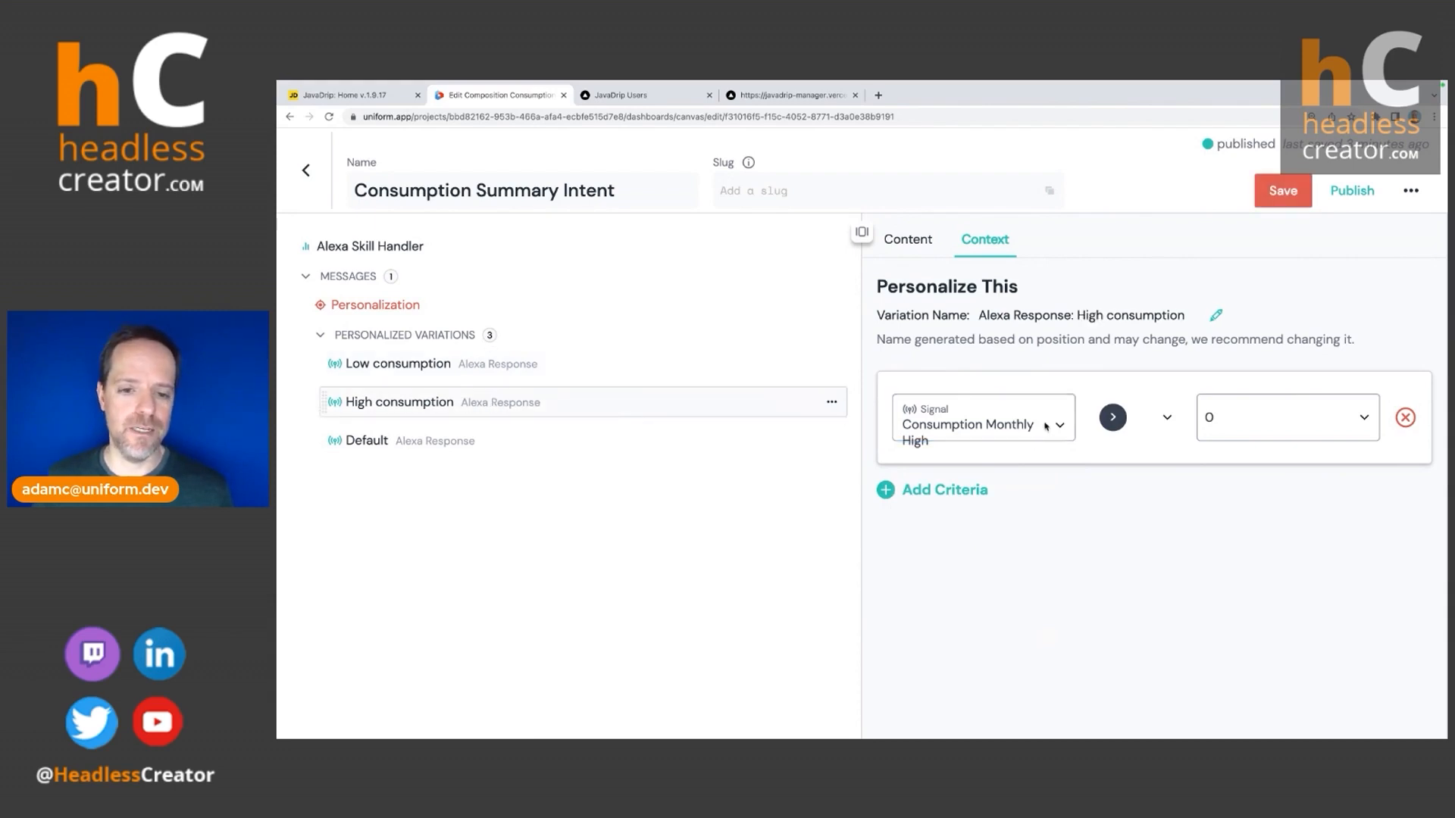
left_click(1027, 438)
left_click(979, 600)
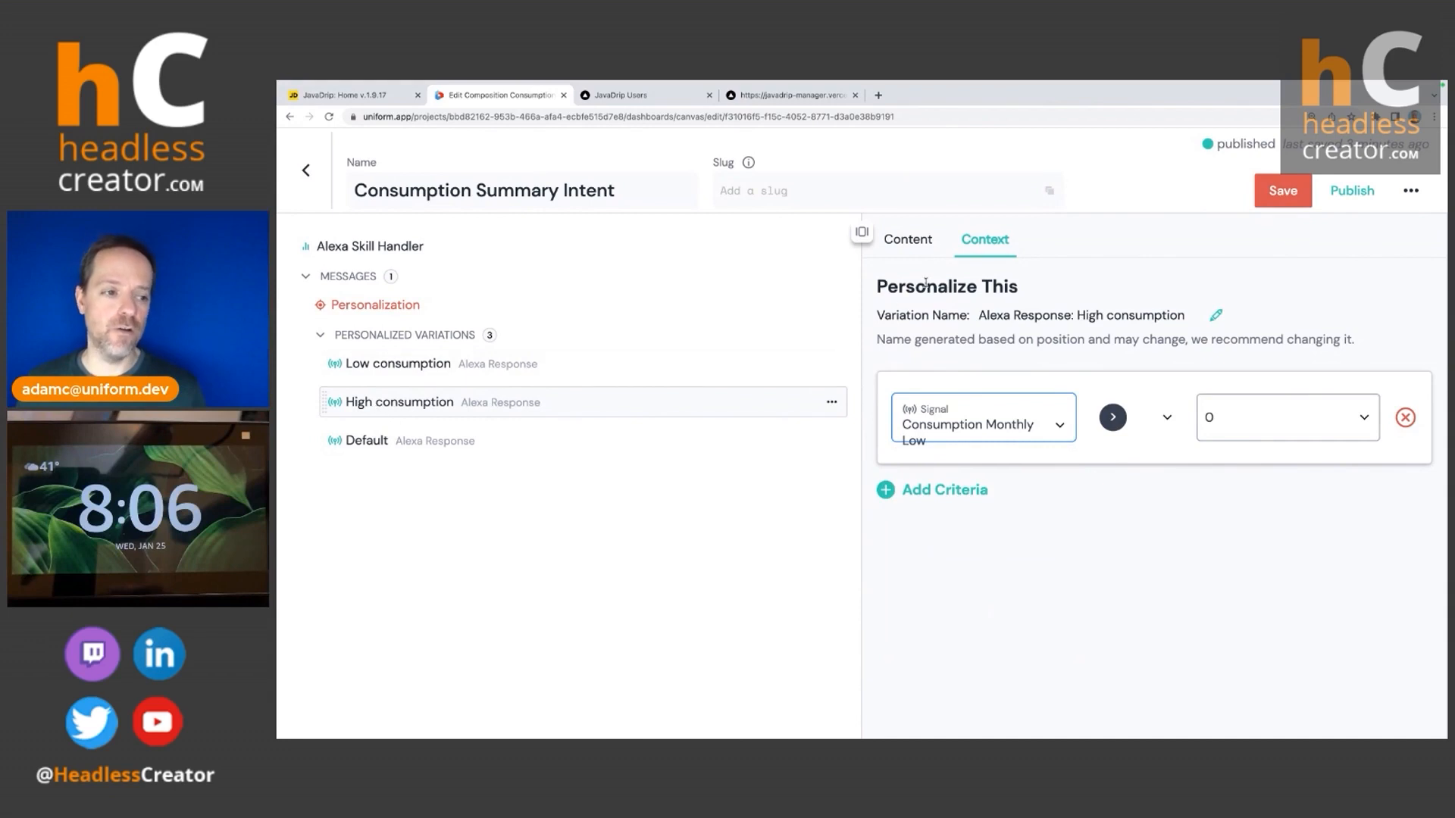
left_click(1356, 191)
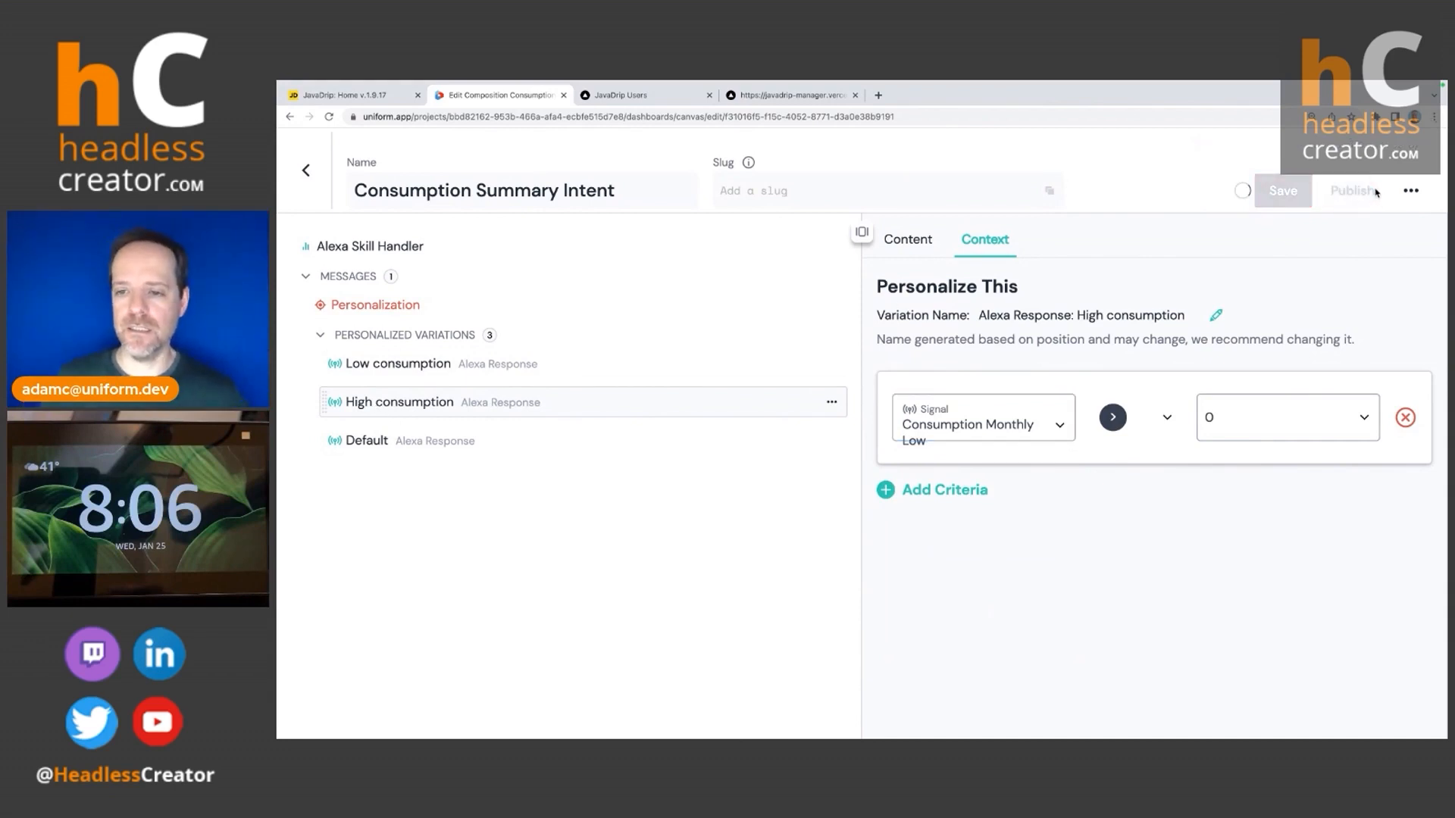